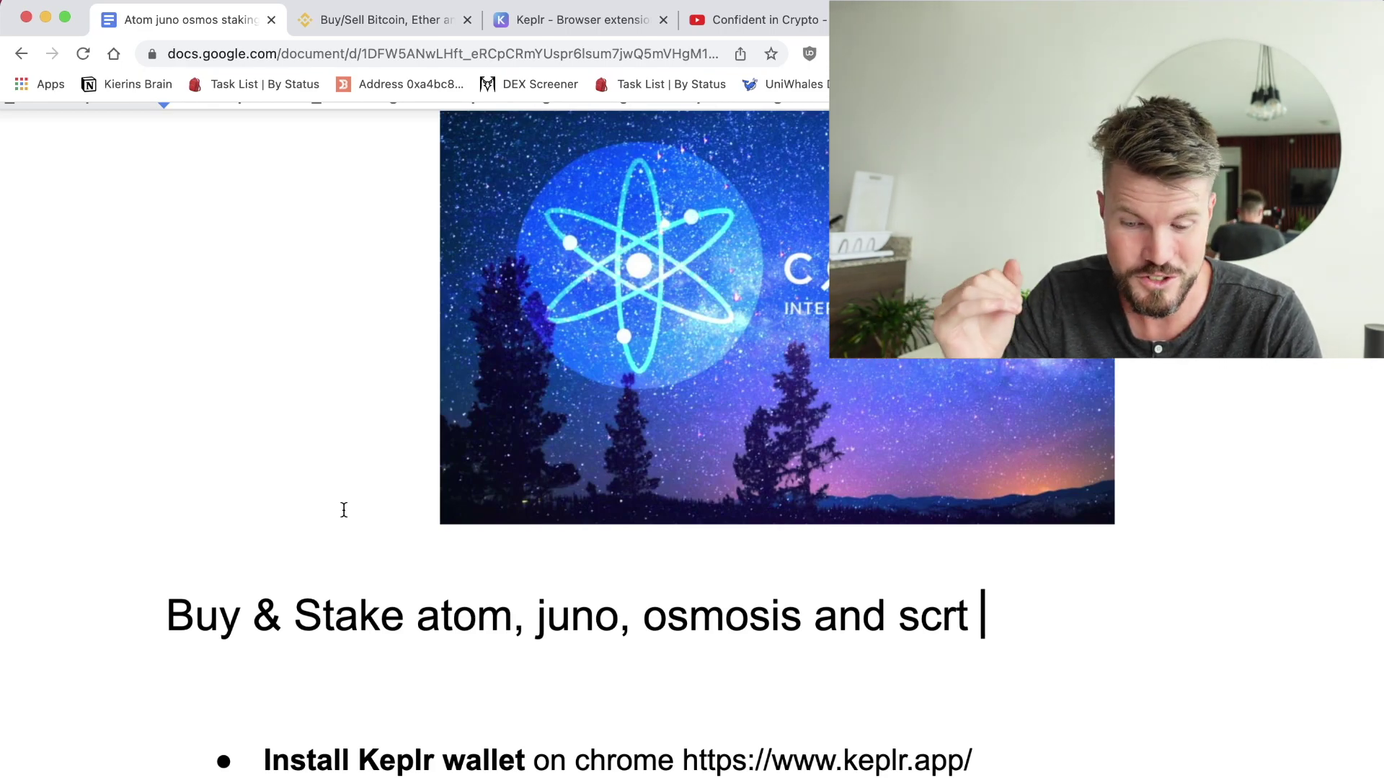
scroll(1015, 564, down, 1)
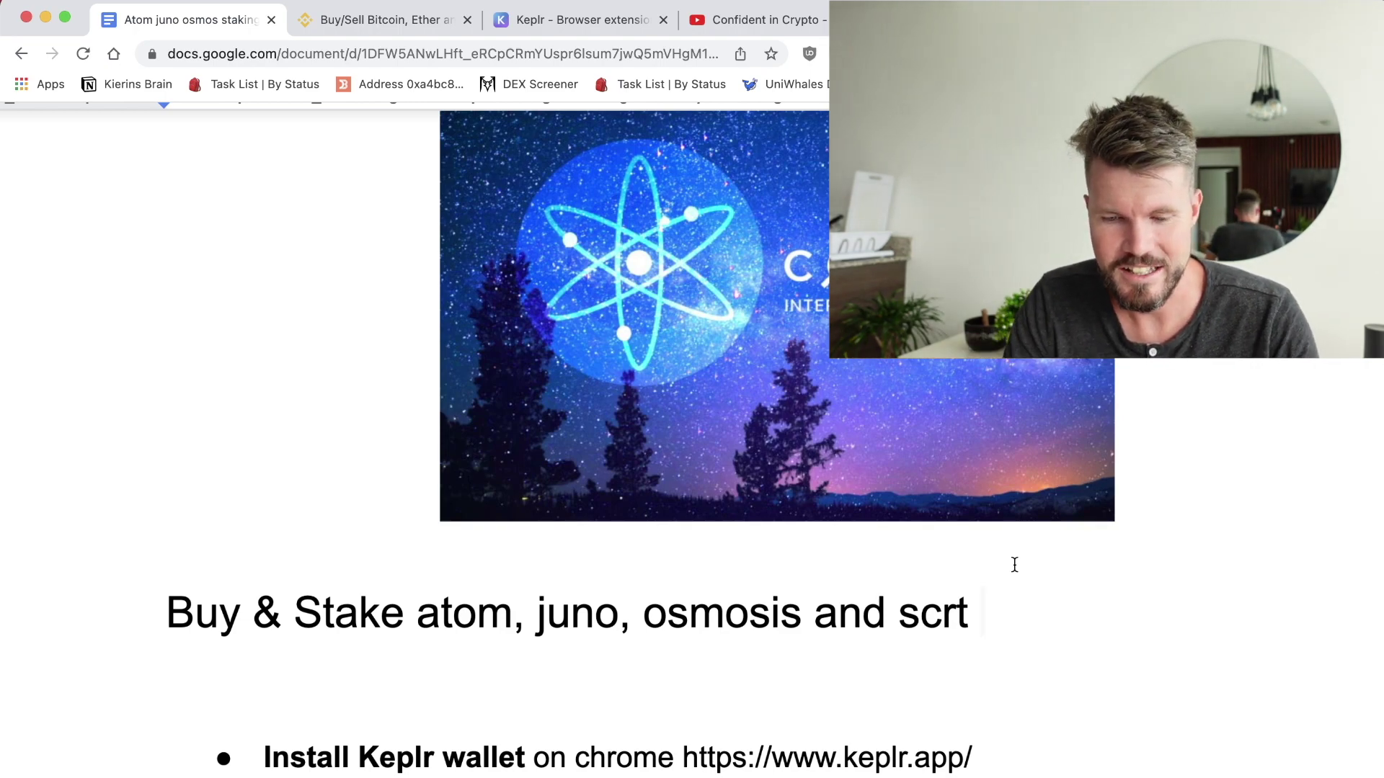
mouse_move(4, 331)
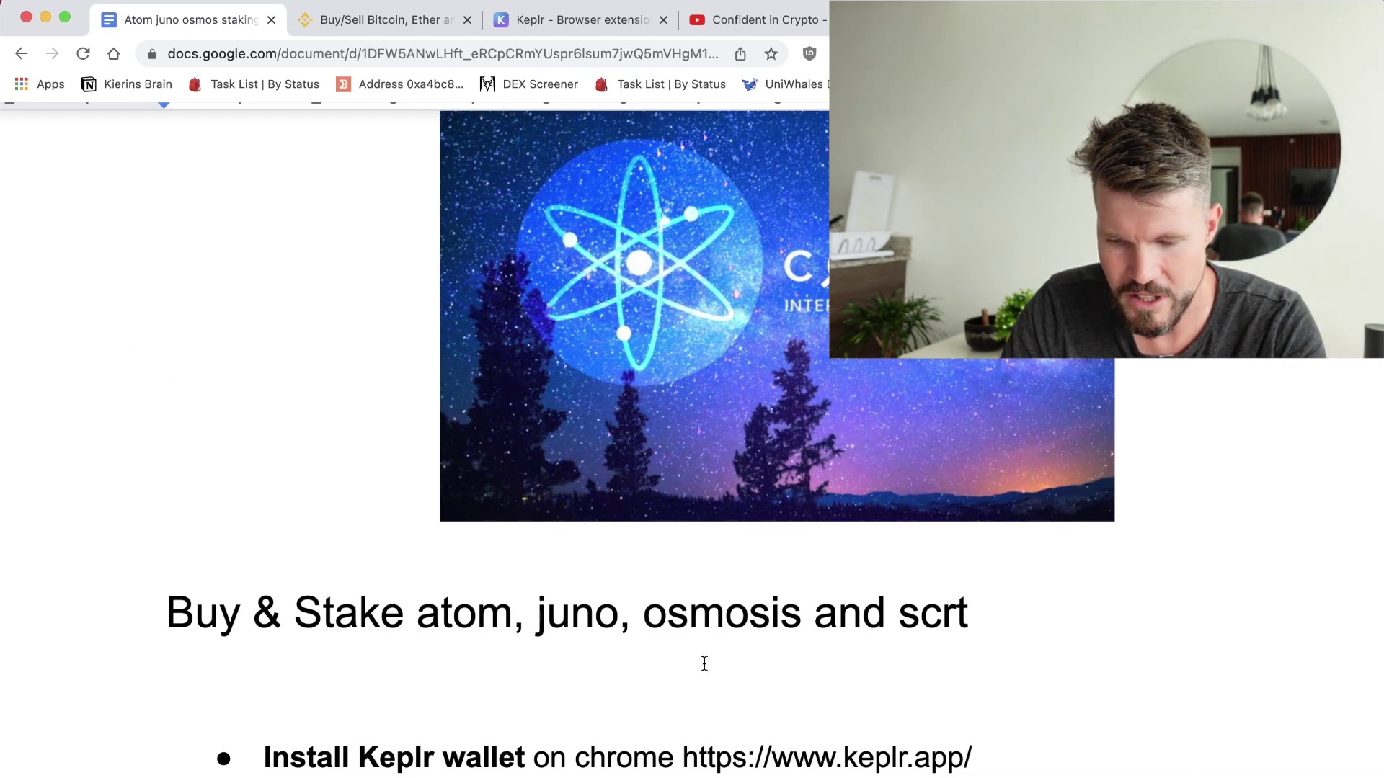
drag(685, 756, 972, 757)
key(super+c)
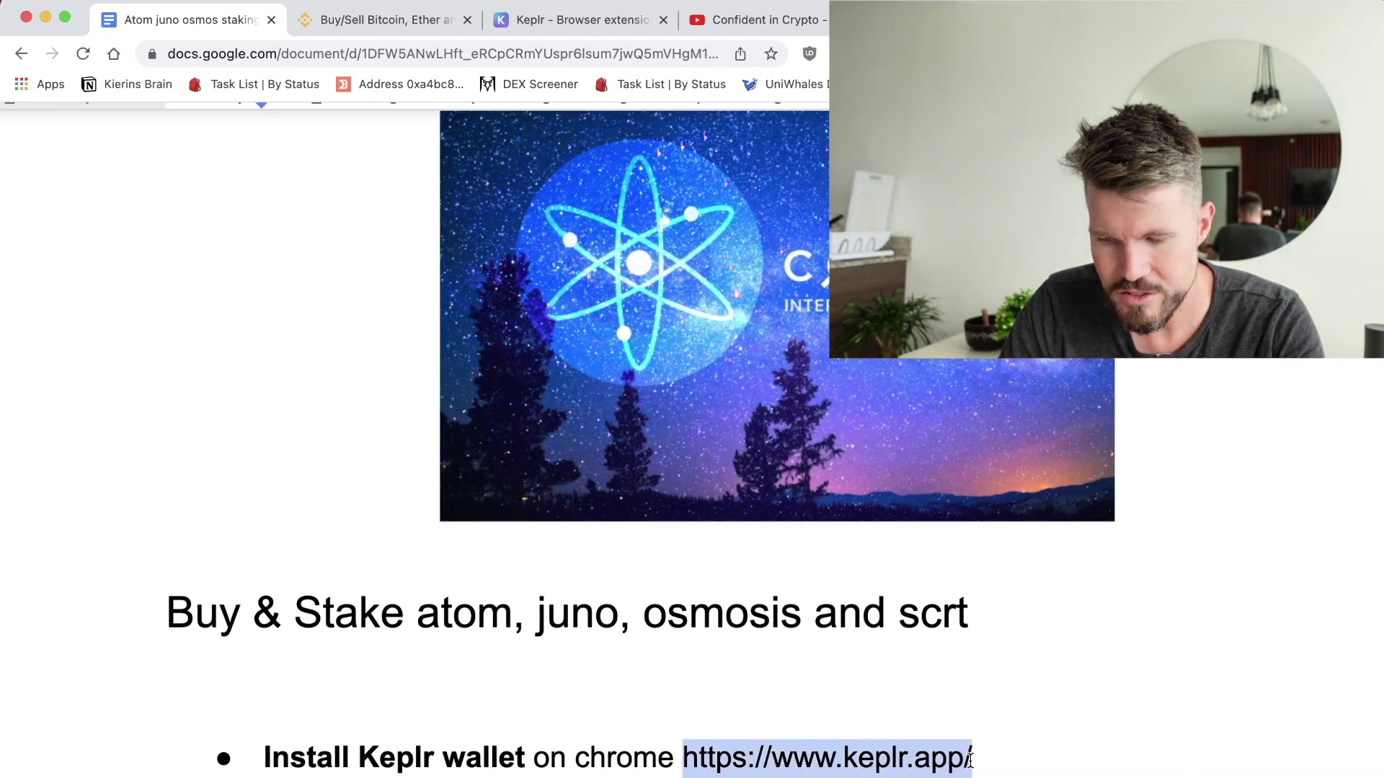
- Load the copied keplr.app address in Brave
mouse_move(2, 552)
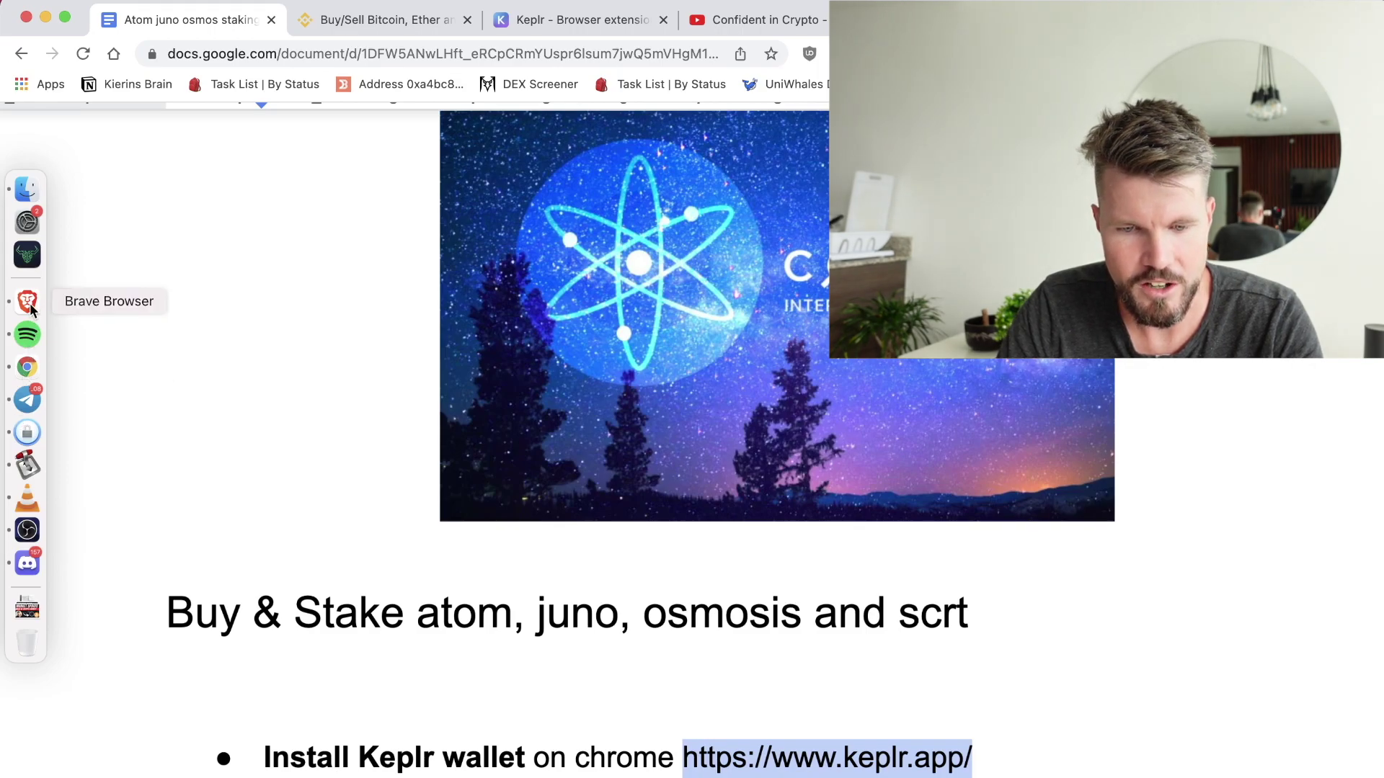
click(22, 300)
click(421, 49)
key(super+v)
key(Return)
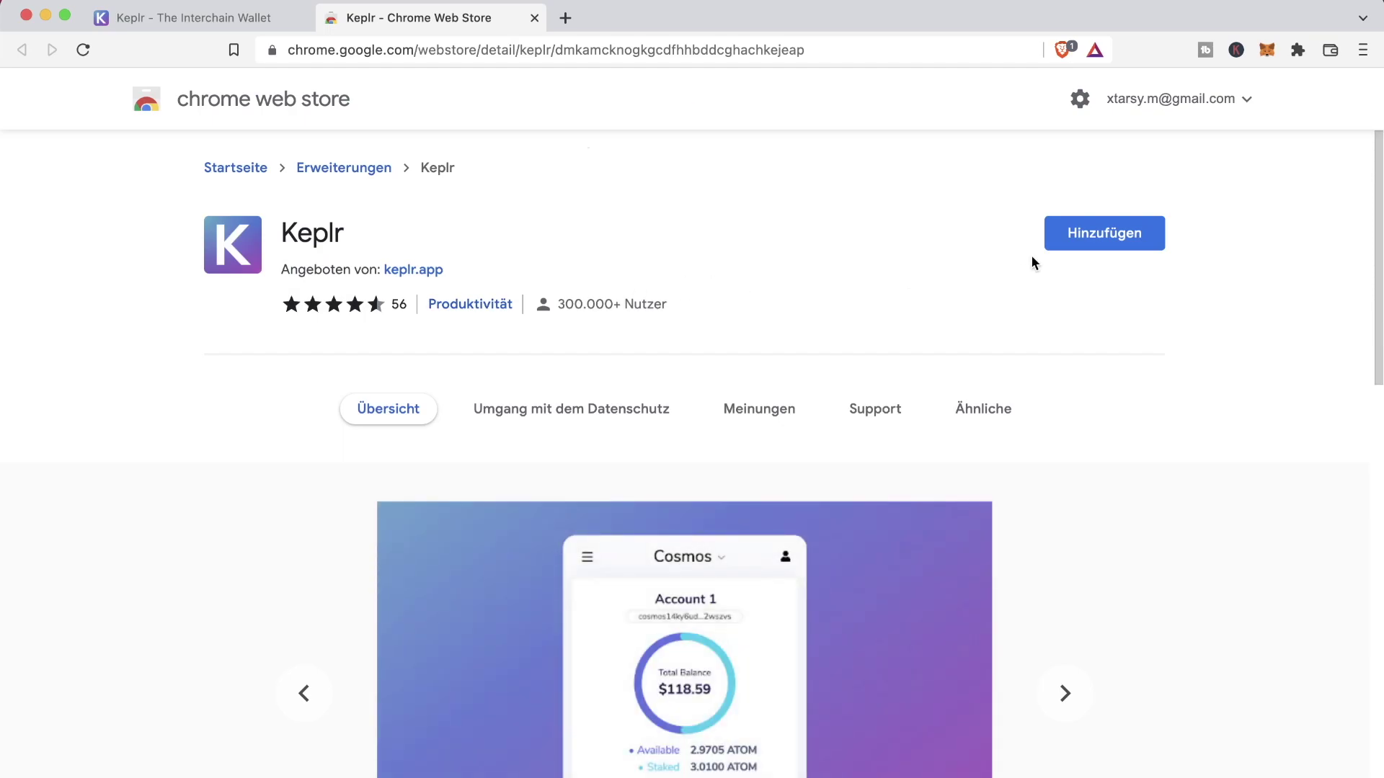
- Add the Keplr extension from the Chrome Web Store and pin it to the toolbar
click(1080, 249)
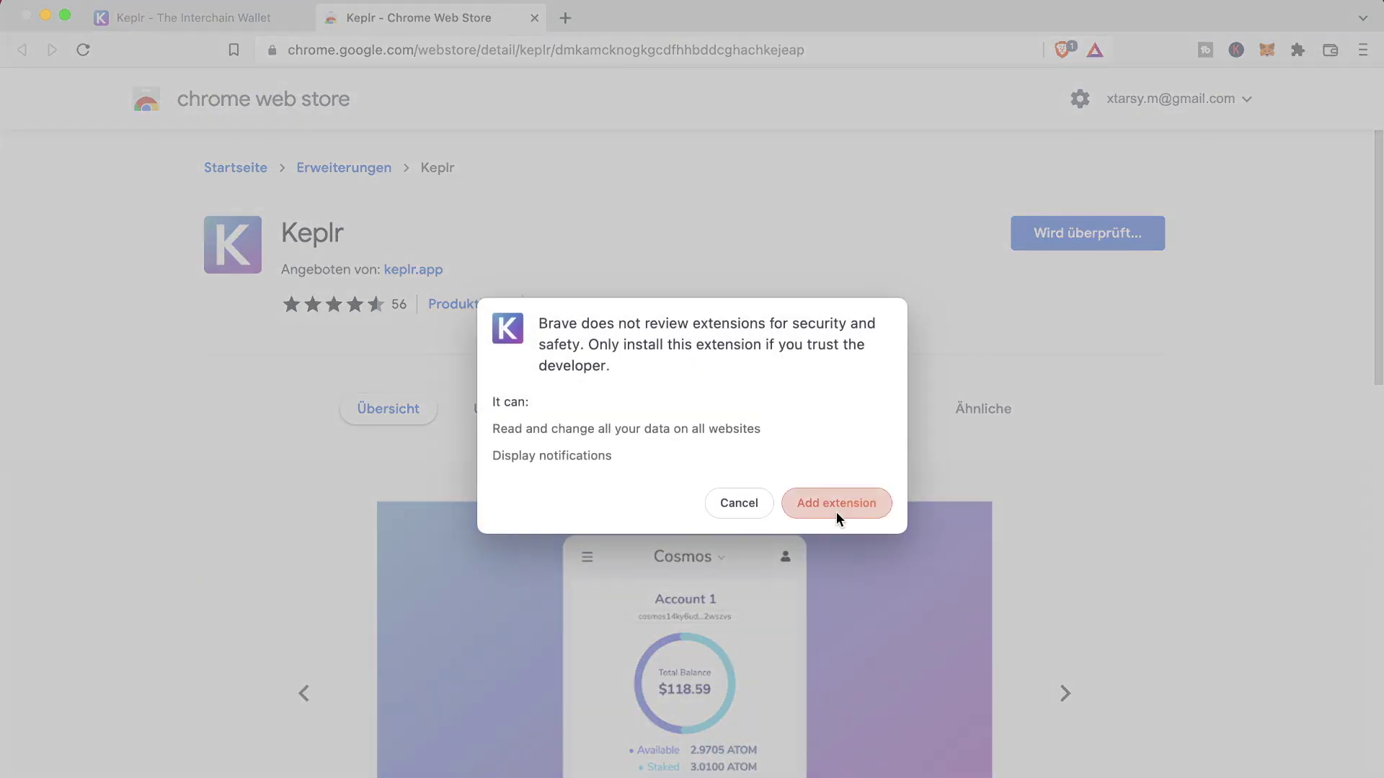
click(835, 512)
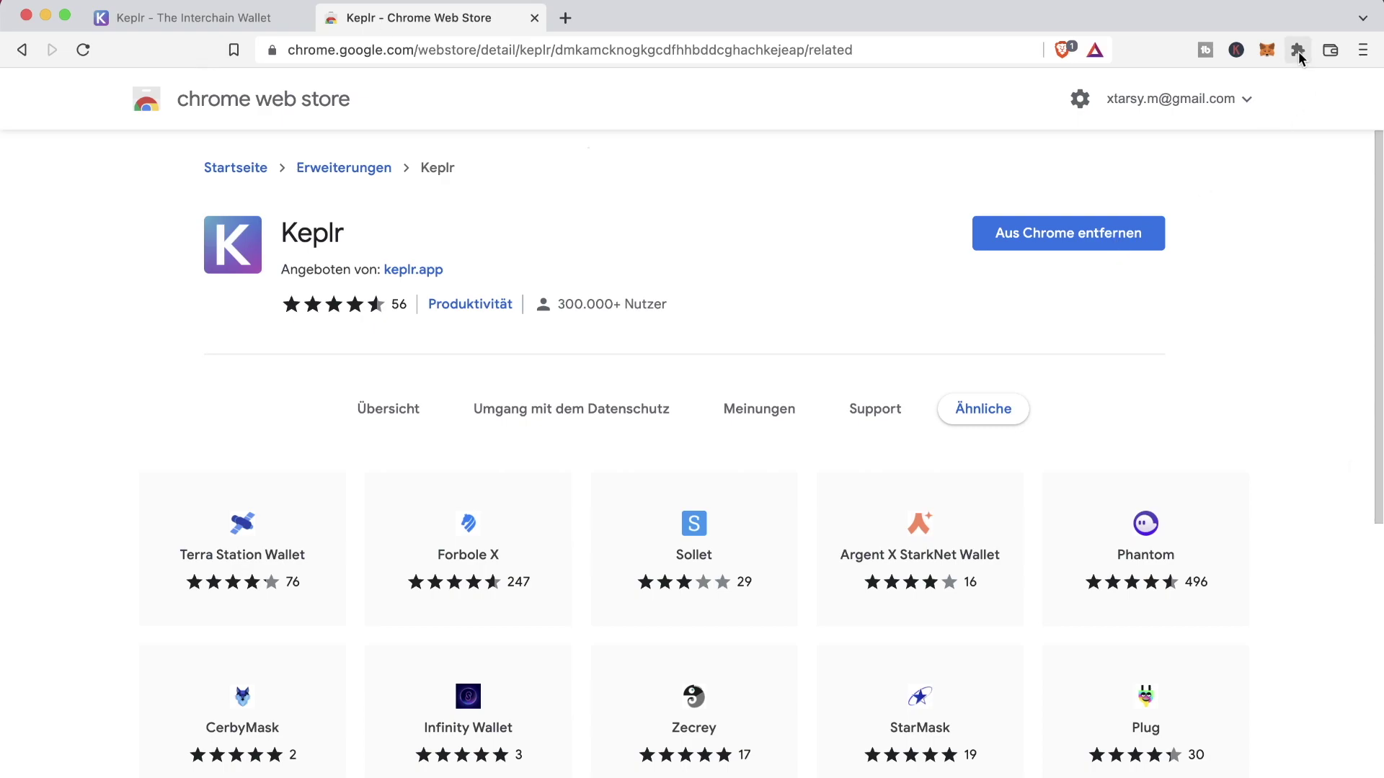
click(1297, 50)
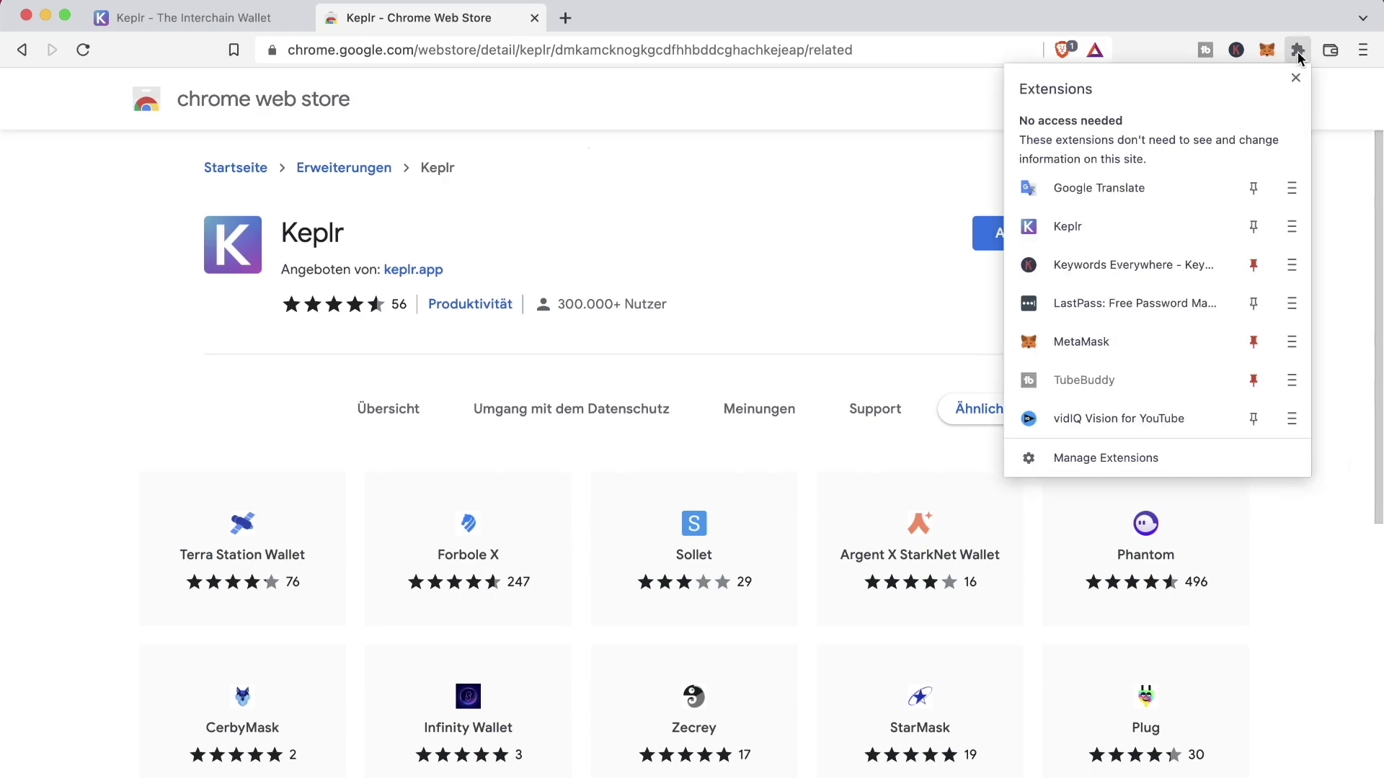
click(1253, 227)
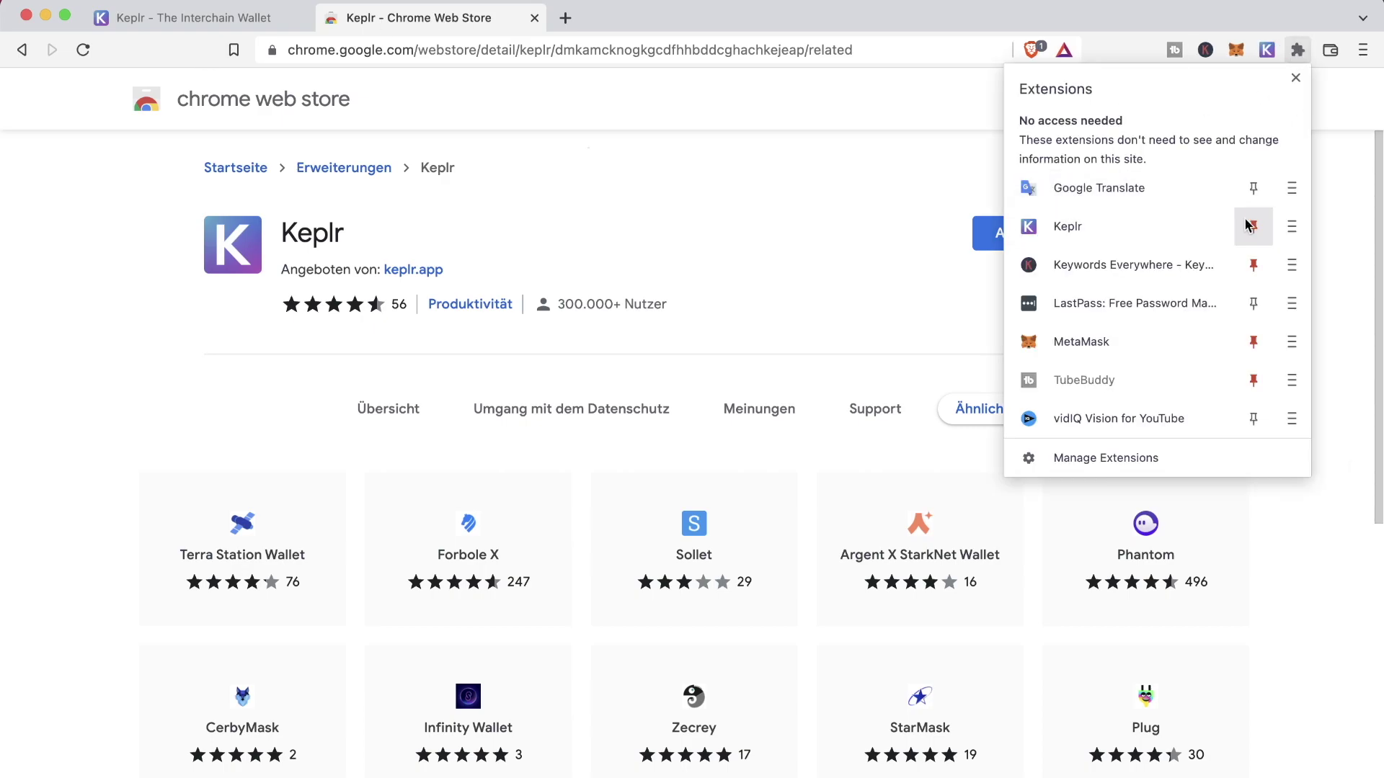
- Launch Keplr, choose Create new account, and start filling in the account name
click(1266, 50)
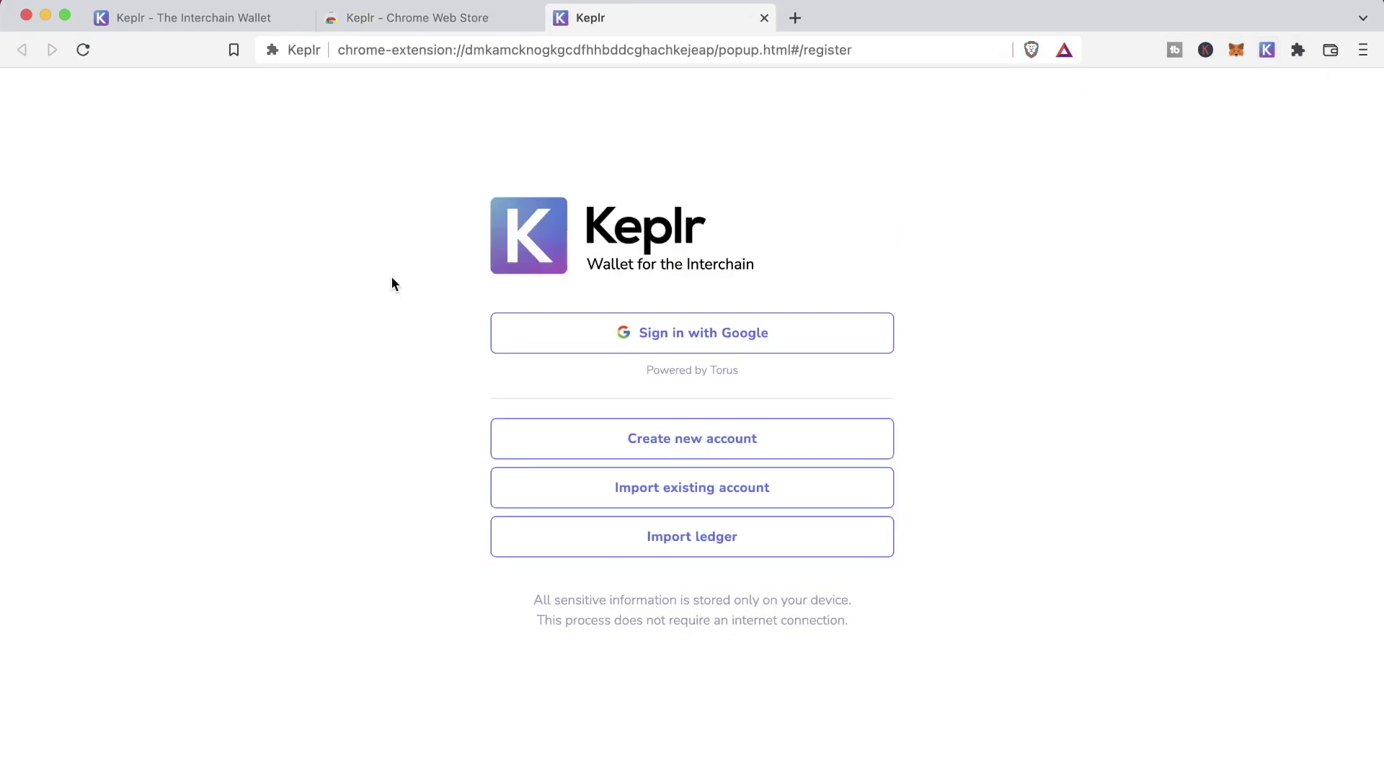
click(692, 439)
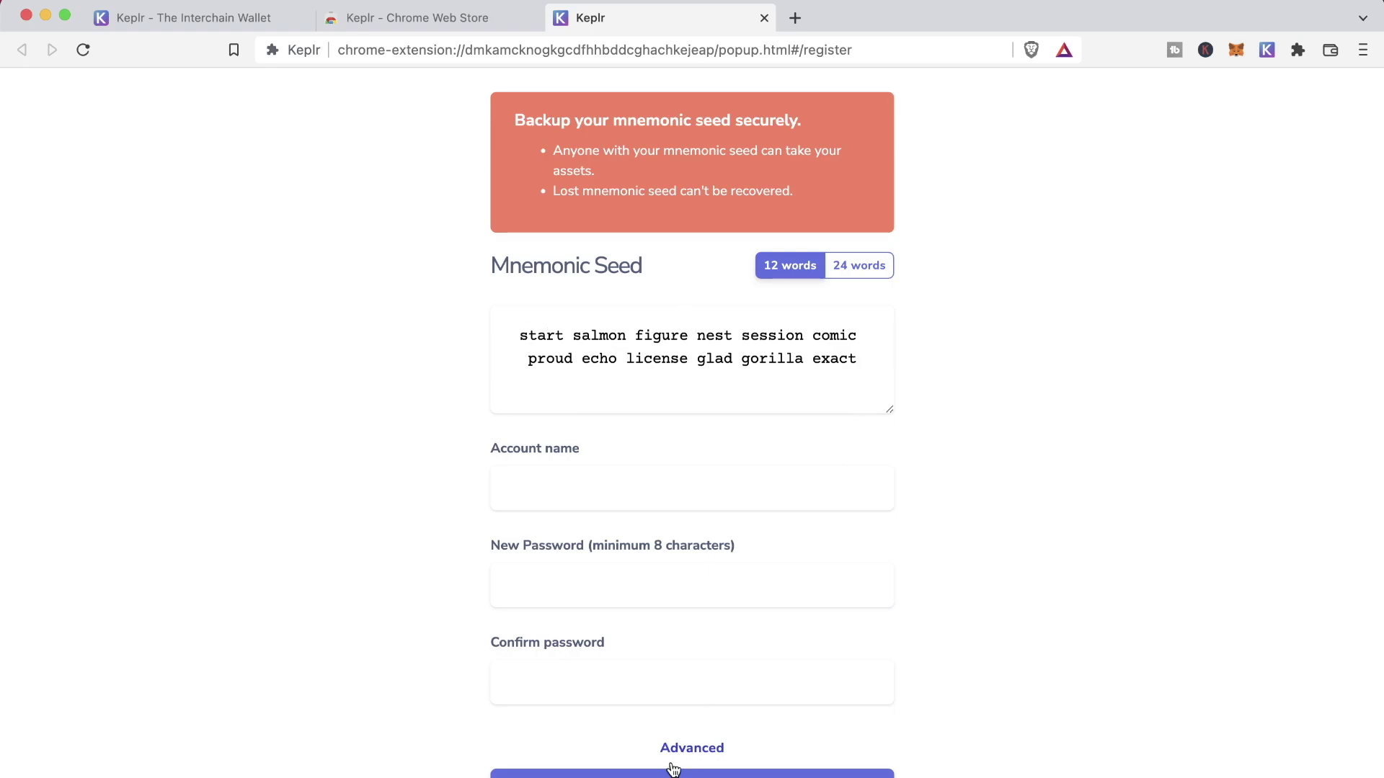
click(547, 482)
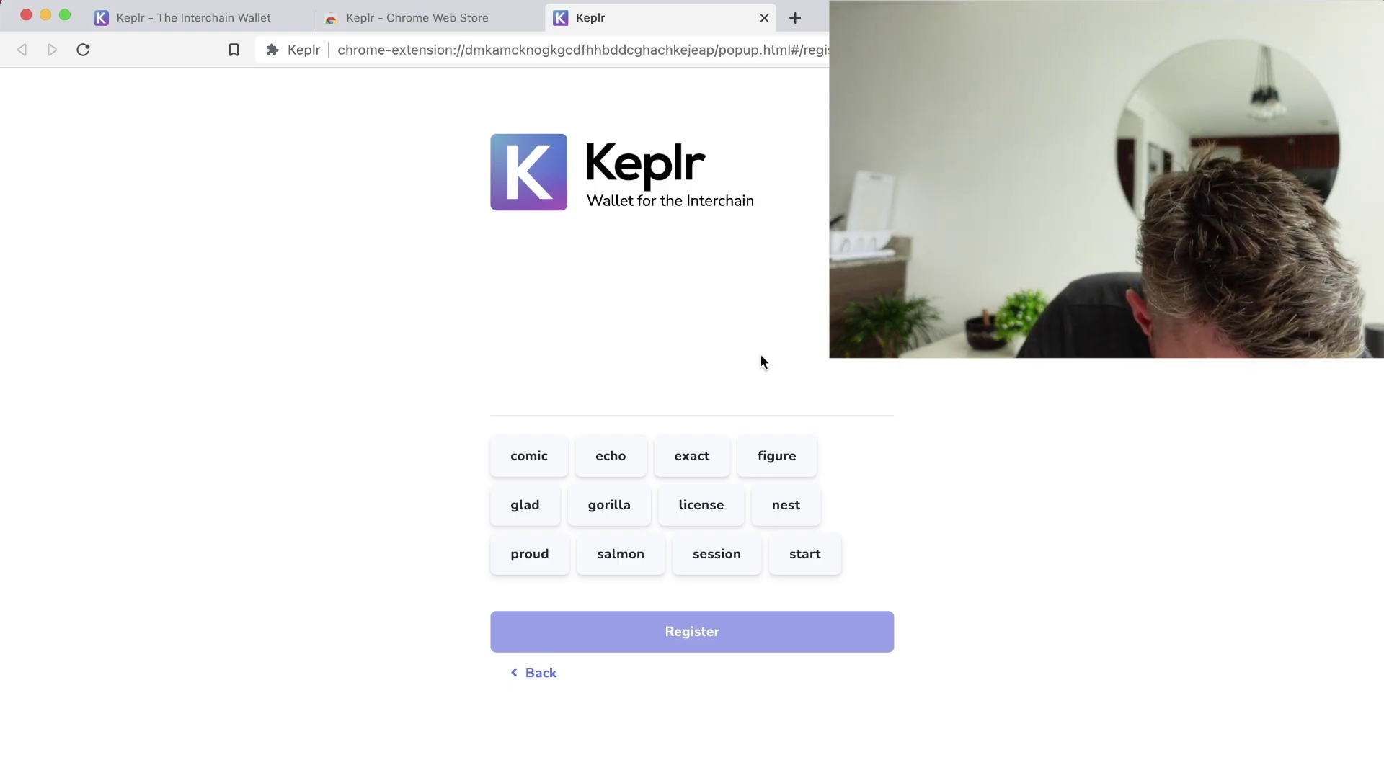
- Place all 12 recovery words in their original order and register the wallet
click(805, 553)
click(621, 553)
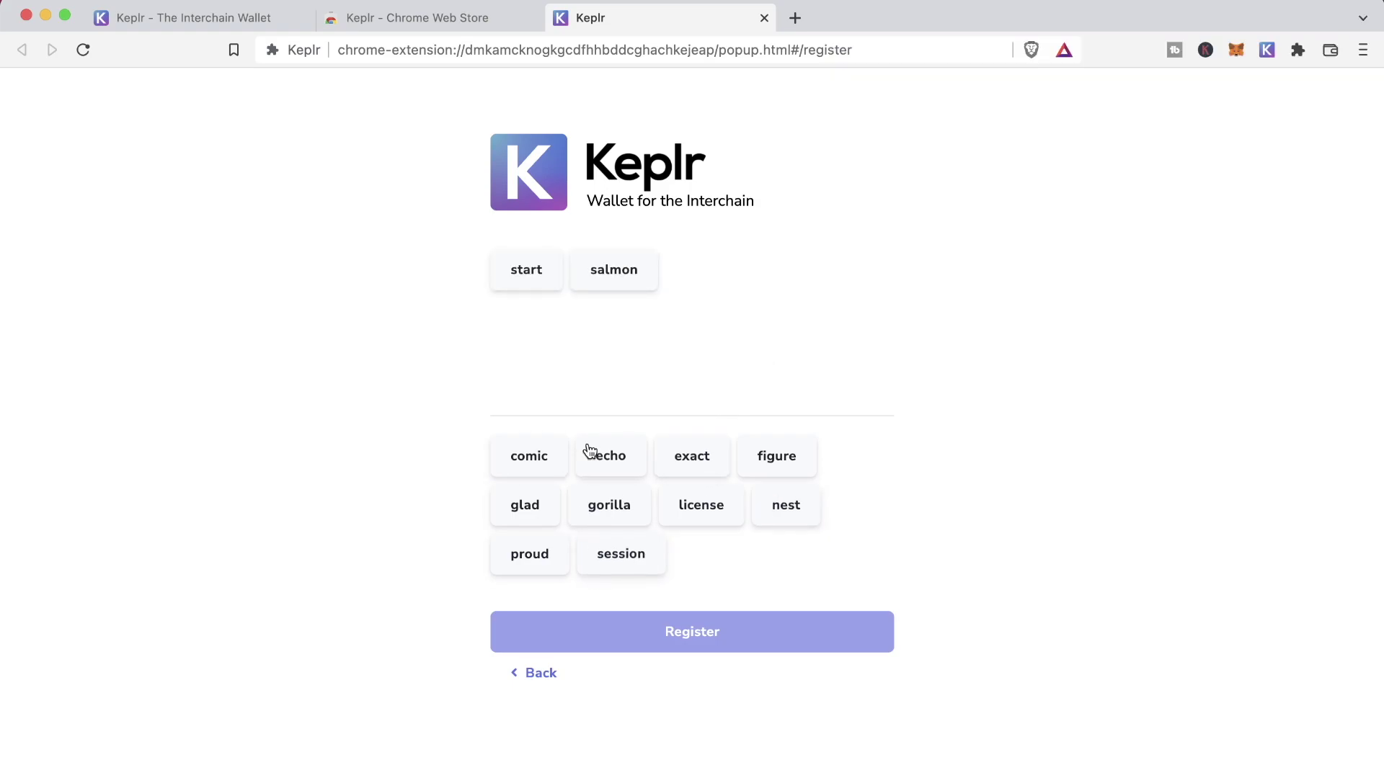
click(777, 456)
click(707, 522)
click(804, 507)
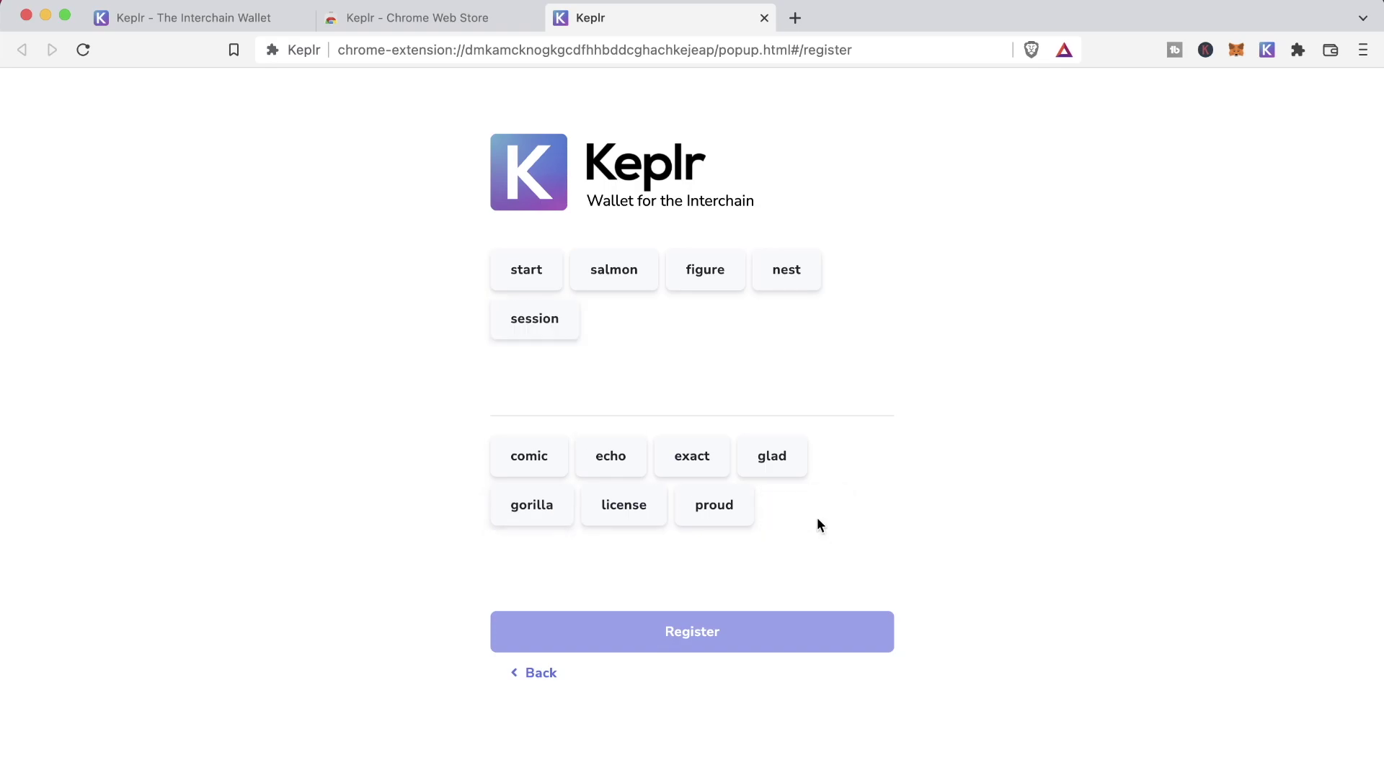
click(546, 459)
click(626, 508)
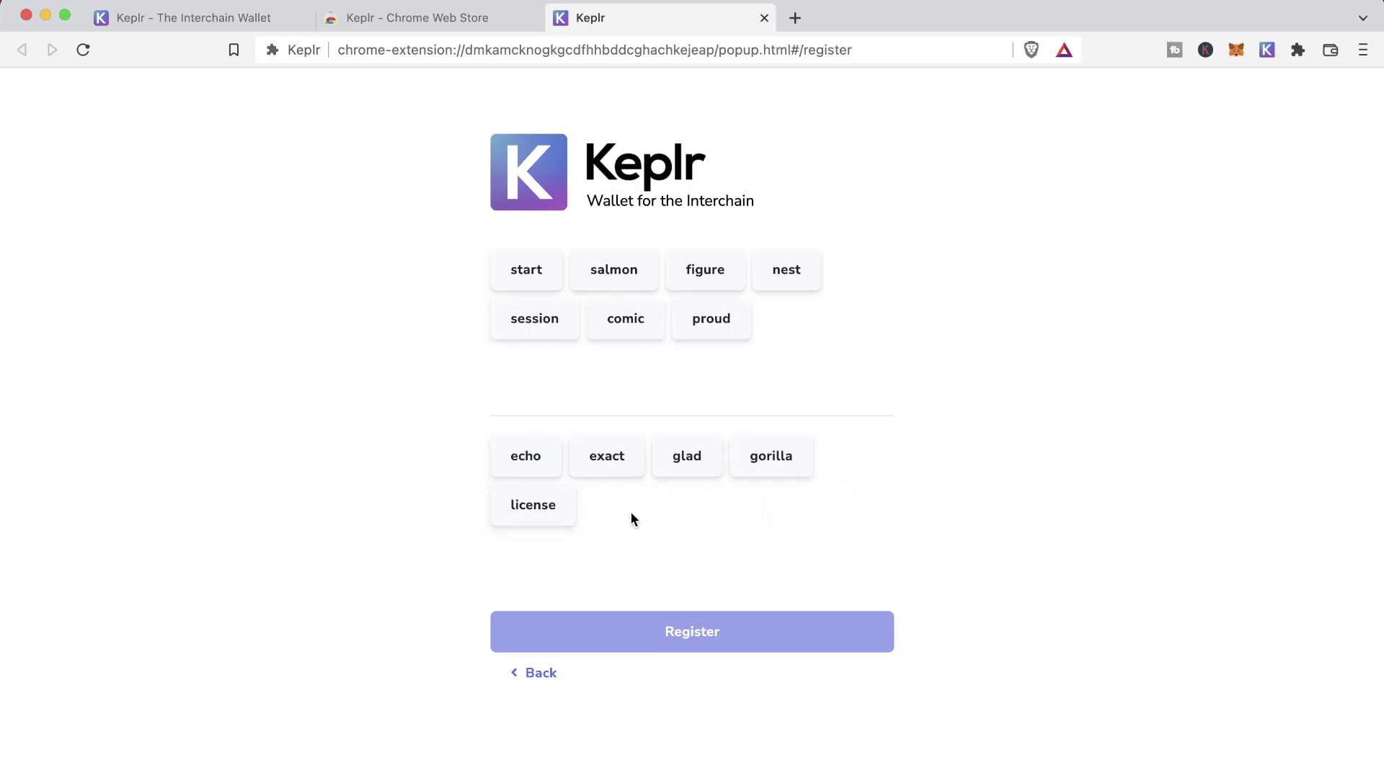
click(530, 457)
click(613, 470)
click(658, 454)
click(624, 464)
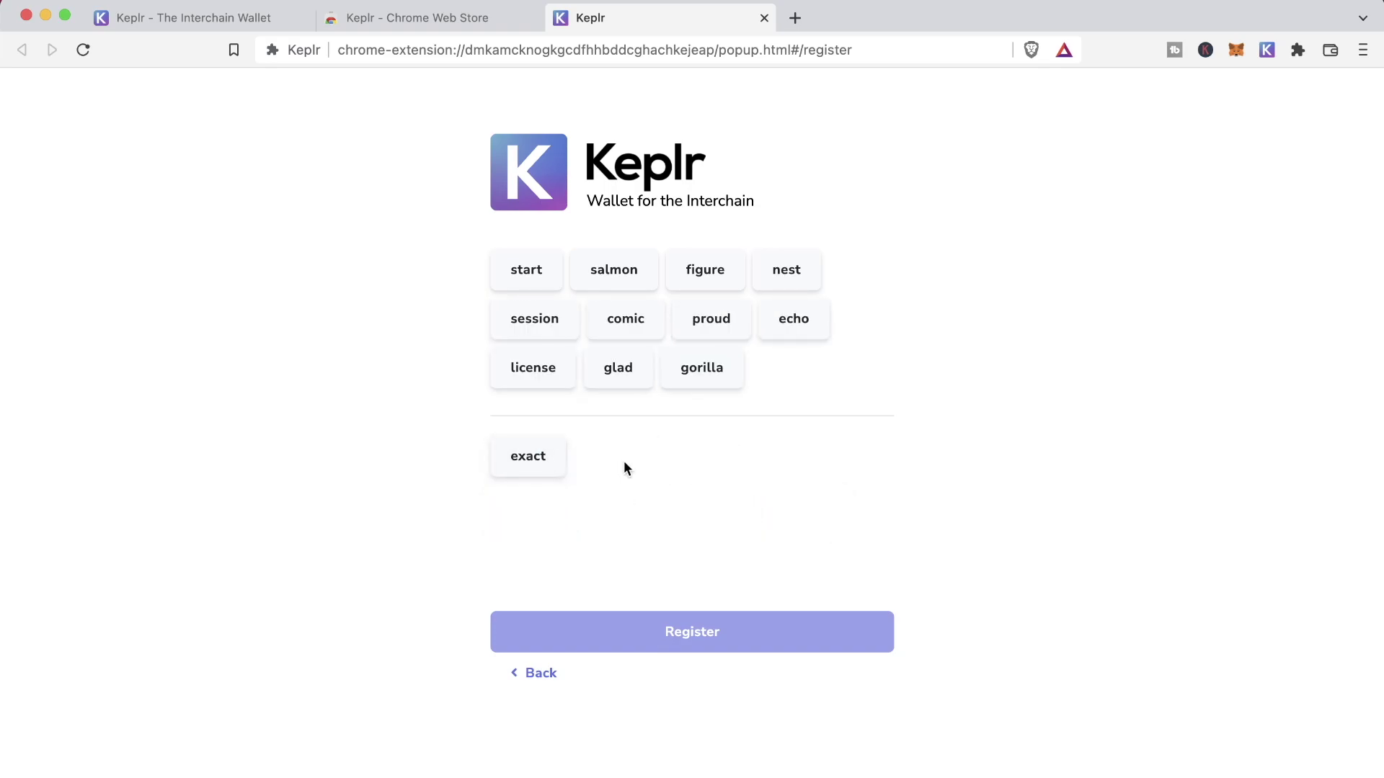
click(634, 479)
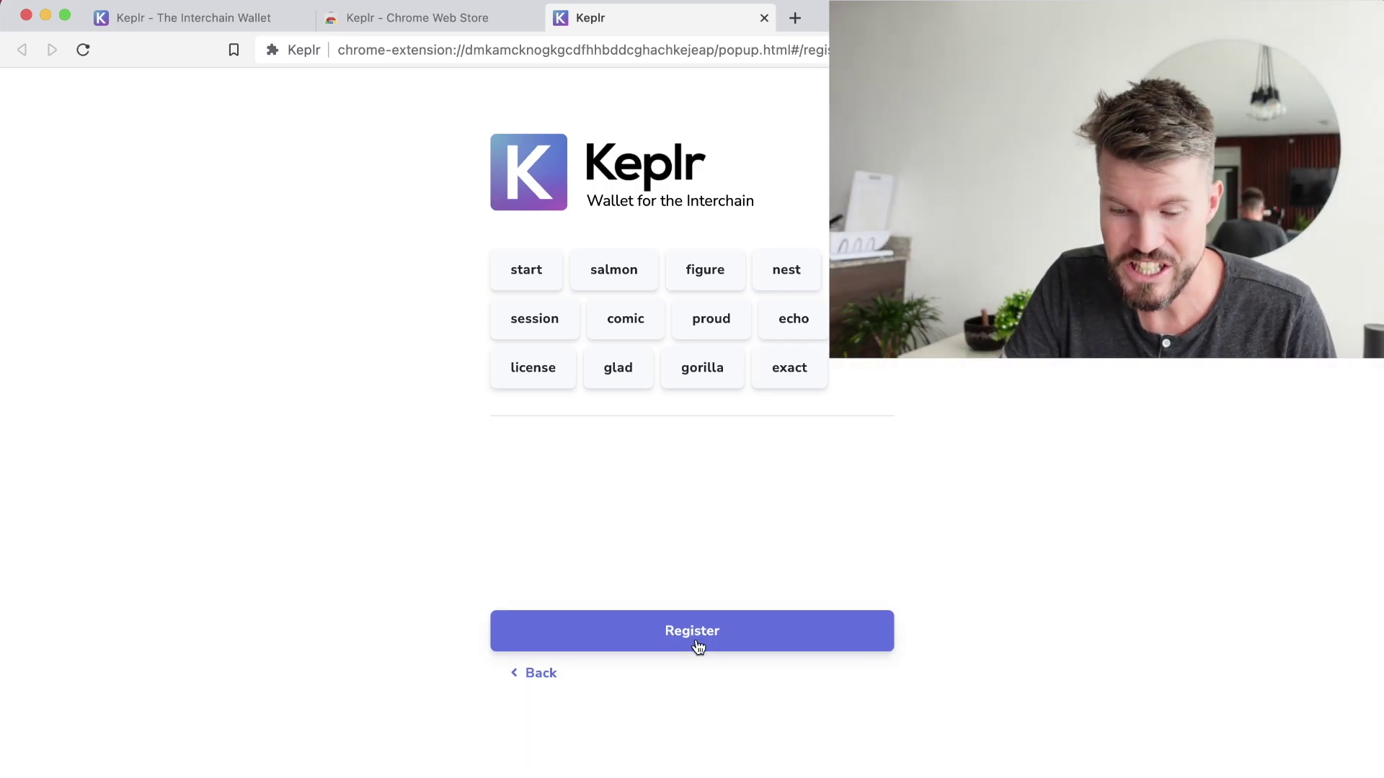
click(695, 640)
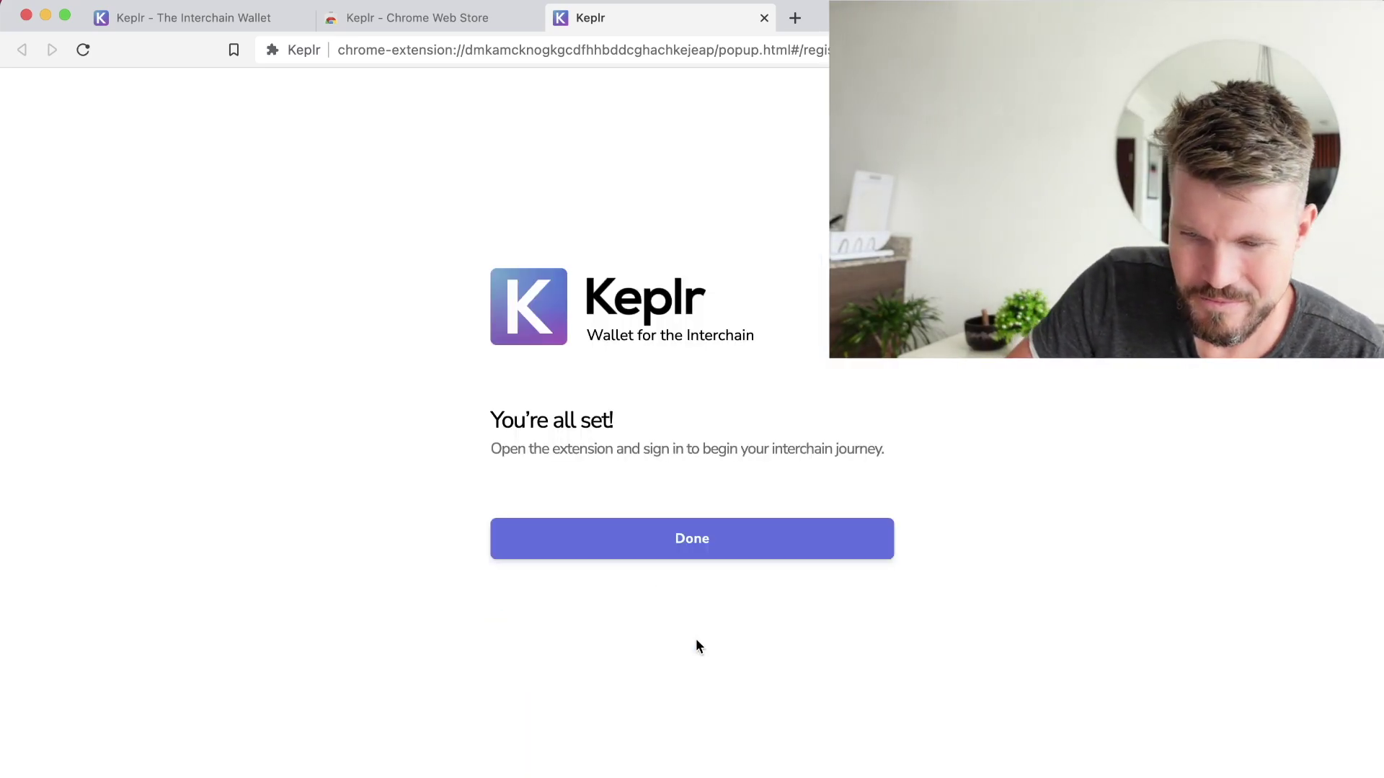
- Close the Keplr setup and make the Buy Atom steps black text in the doc
click(685, 539)
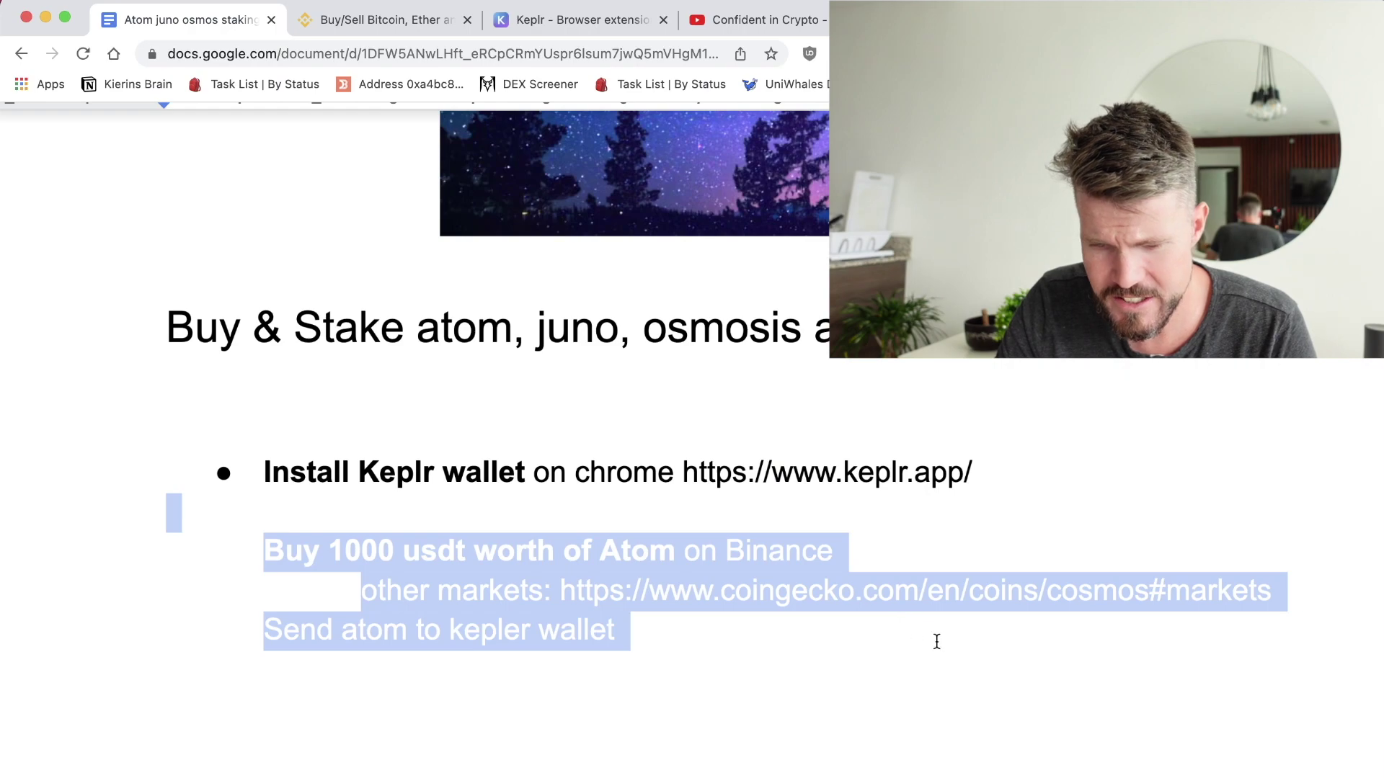
scroll(936, 641, down, 5)
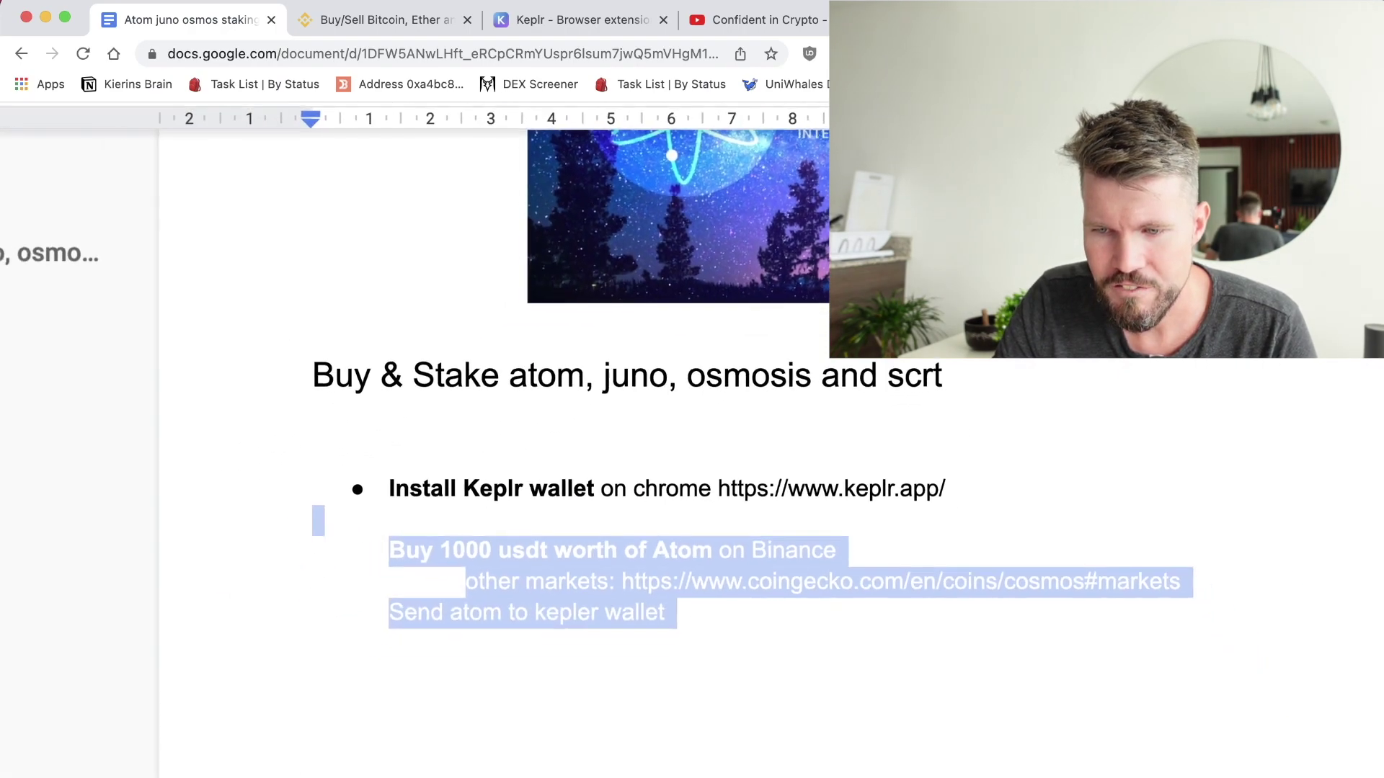
scroll(597, 440, up, 2)
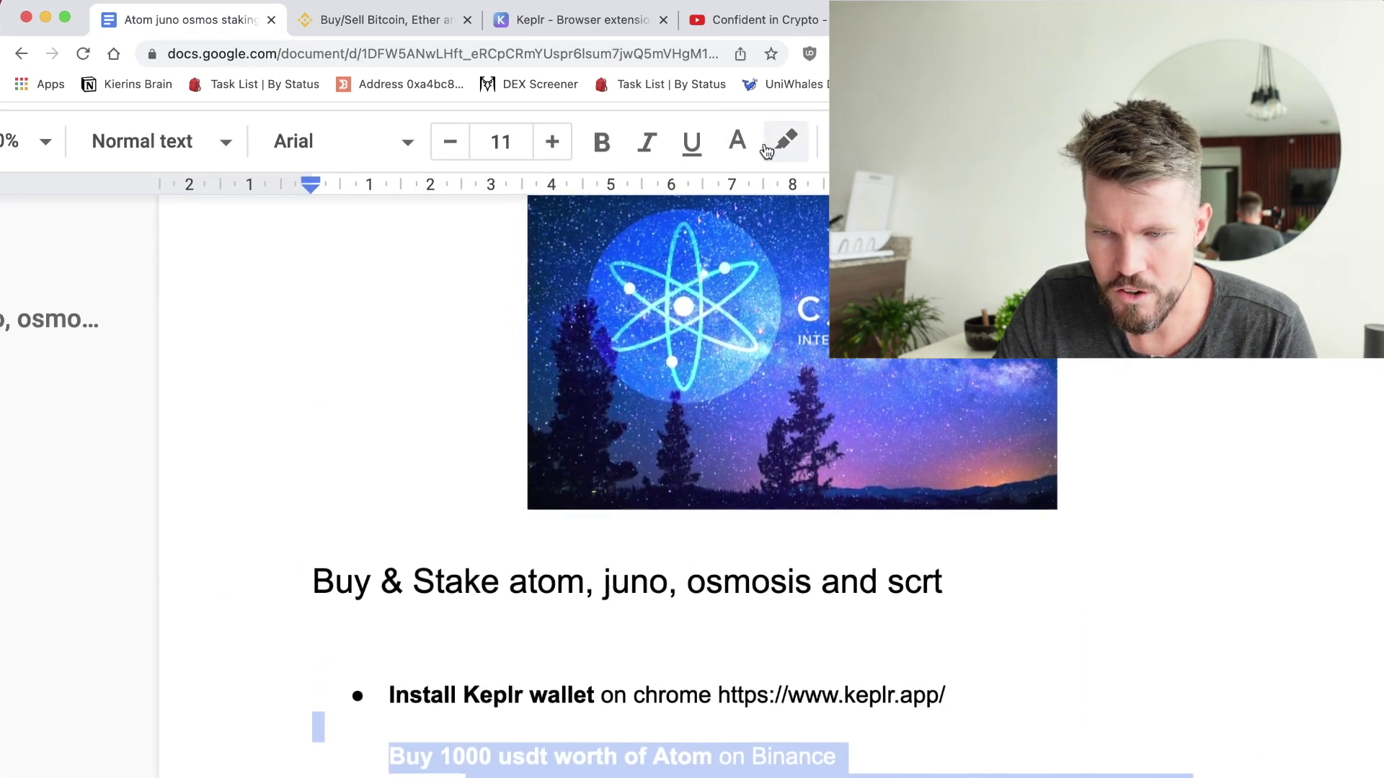
click(749, 150)
click(752, 305)
click(1112, 684)
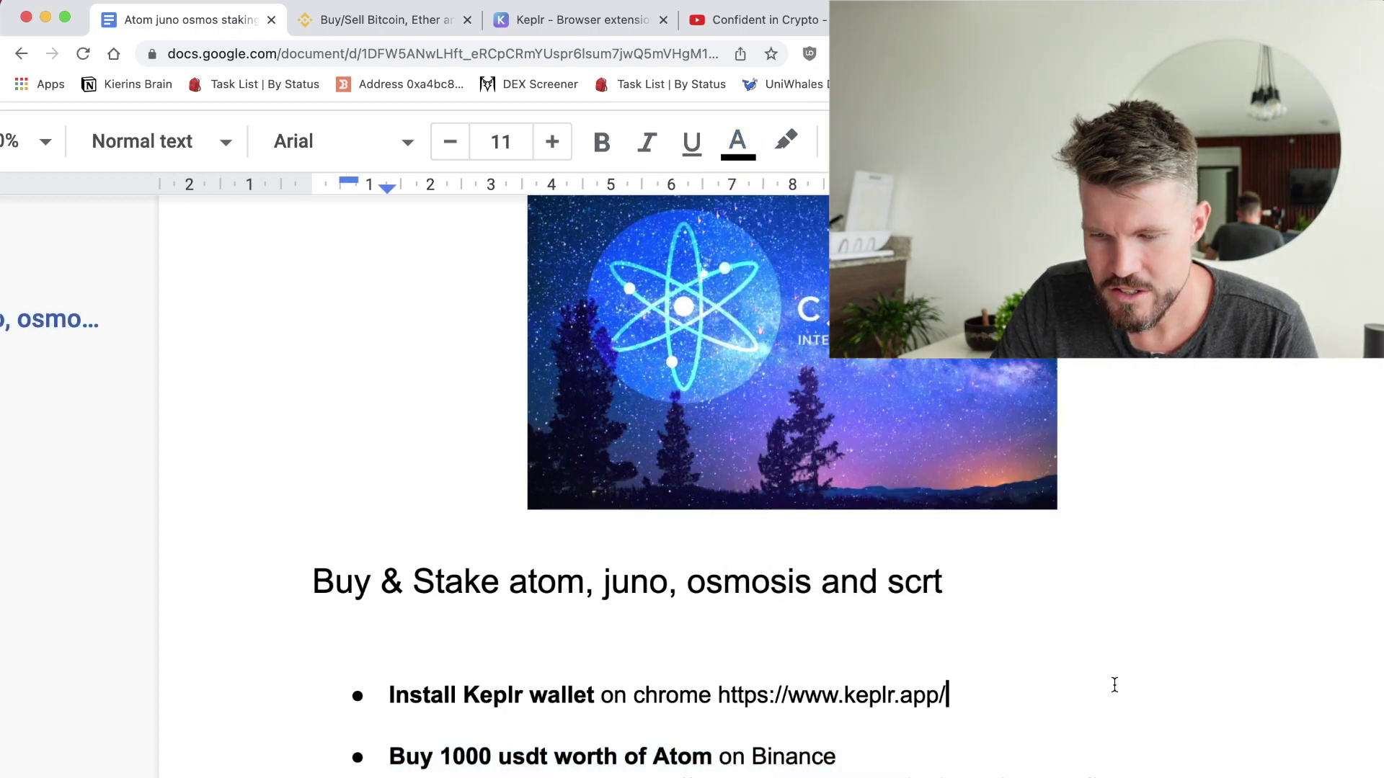
- Copy the CoinGecko Cosmos markets link from the notes and load it in a new tab
scroll(1114, 685, down, 4)
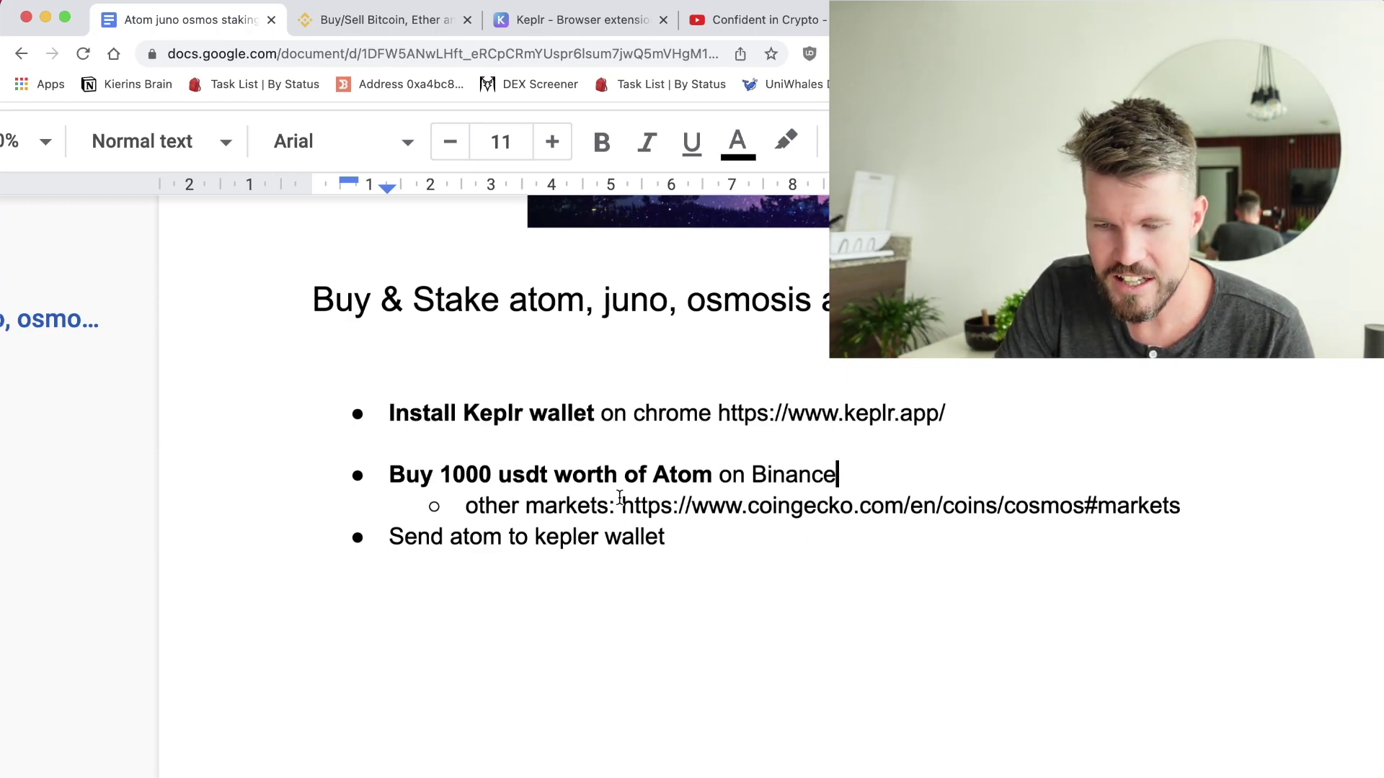
drag(623, 504, 1184, 508)
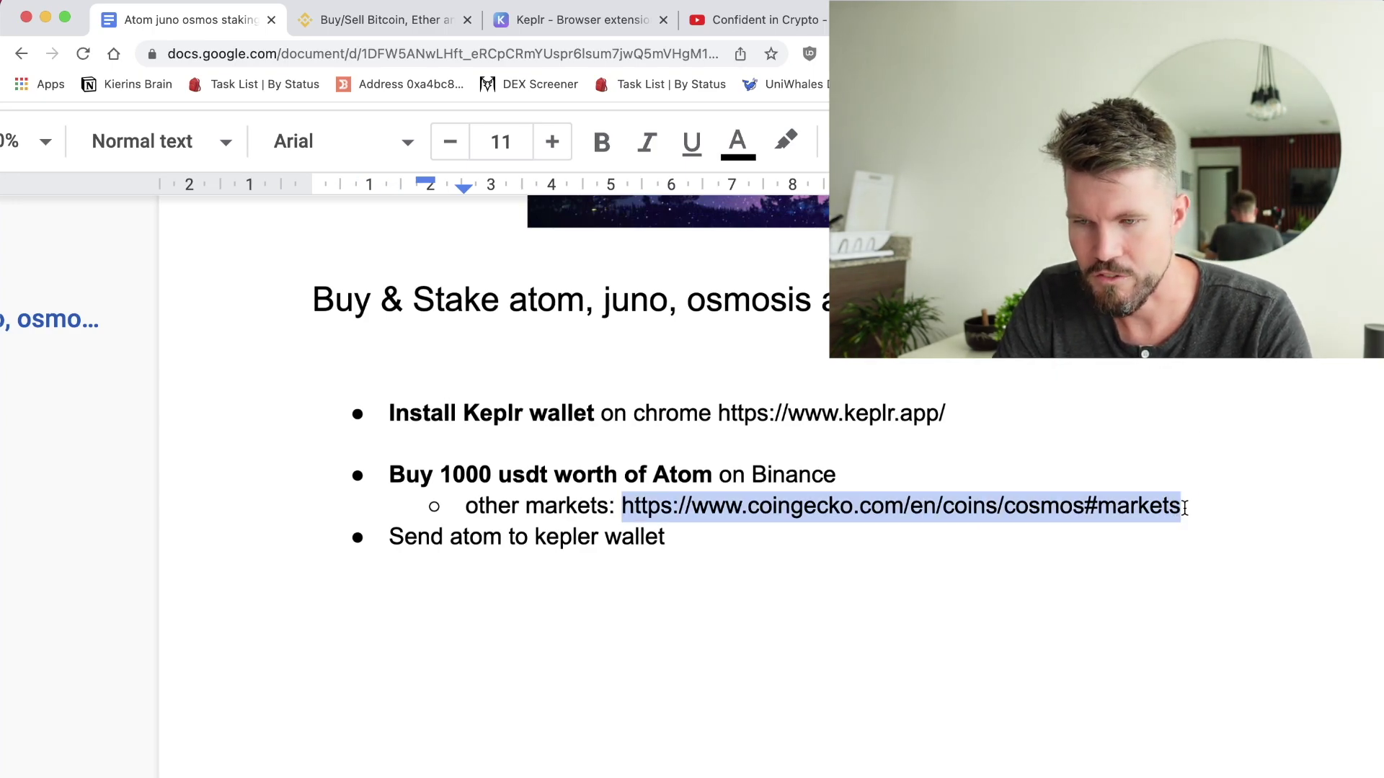
key(ctrl+c)
key(ctrl+t)
key(ctrl+v)
key(Return)
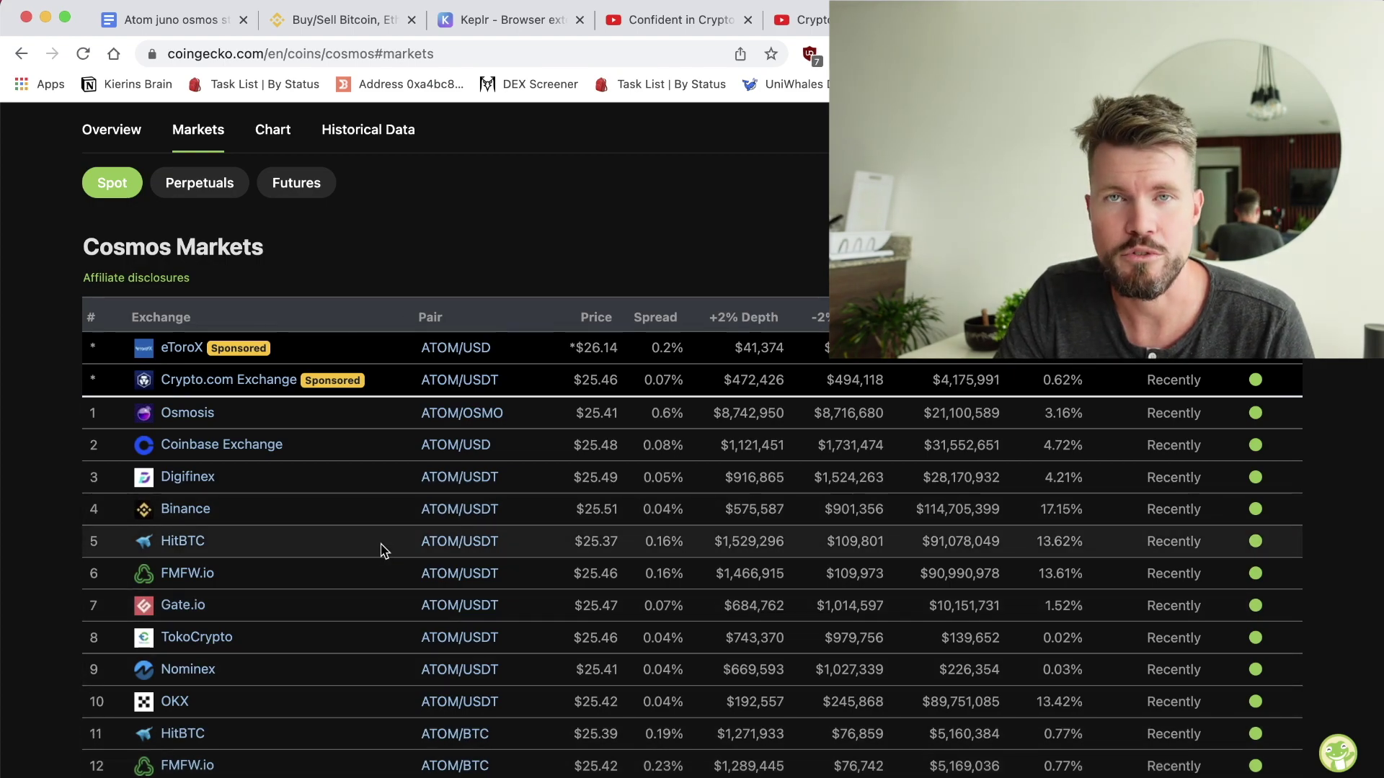
- In the Binance tab, choose Trade > Advanced to reach the BTC/USDT trading view
click(307, 22)
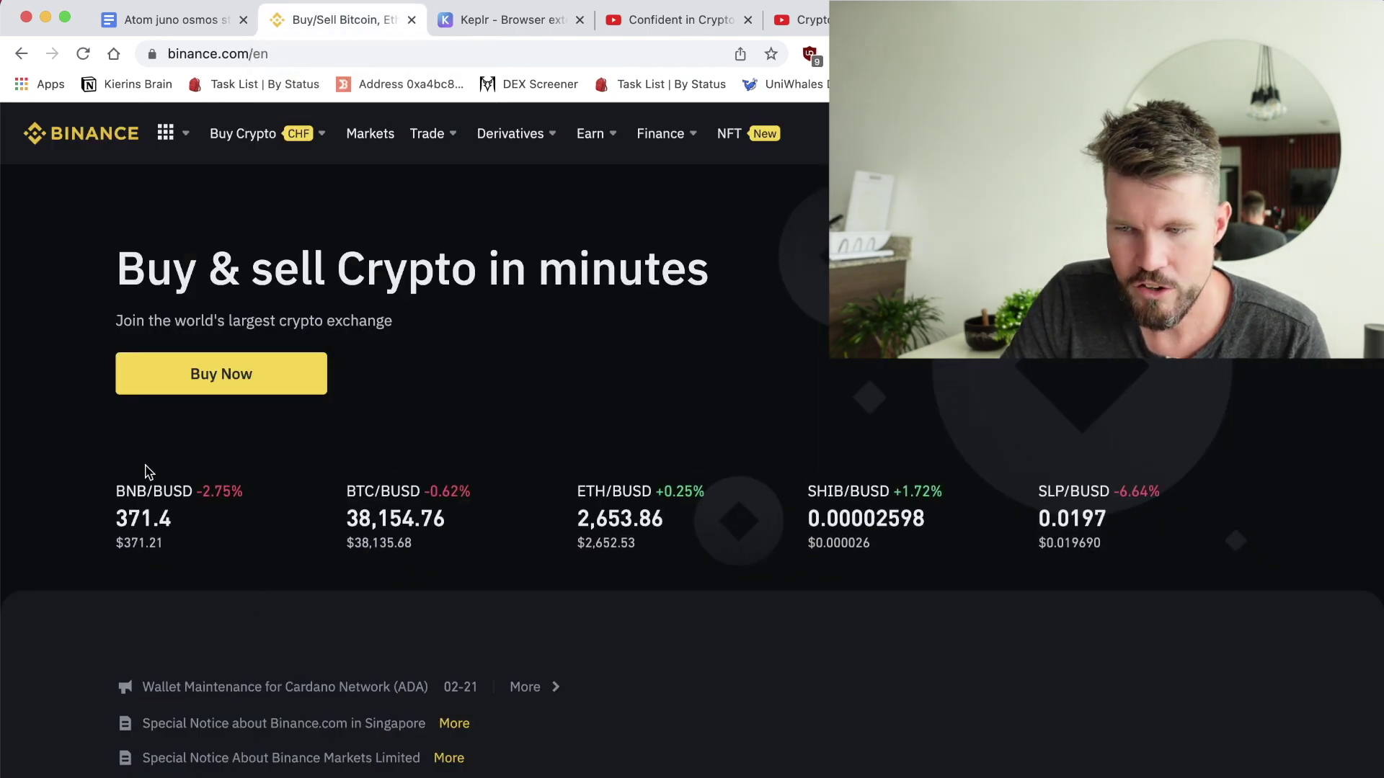
mouse_move(442, 137)
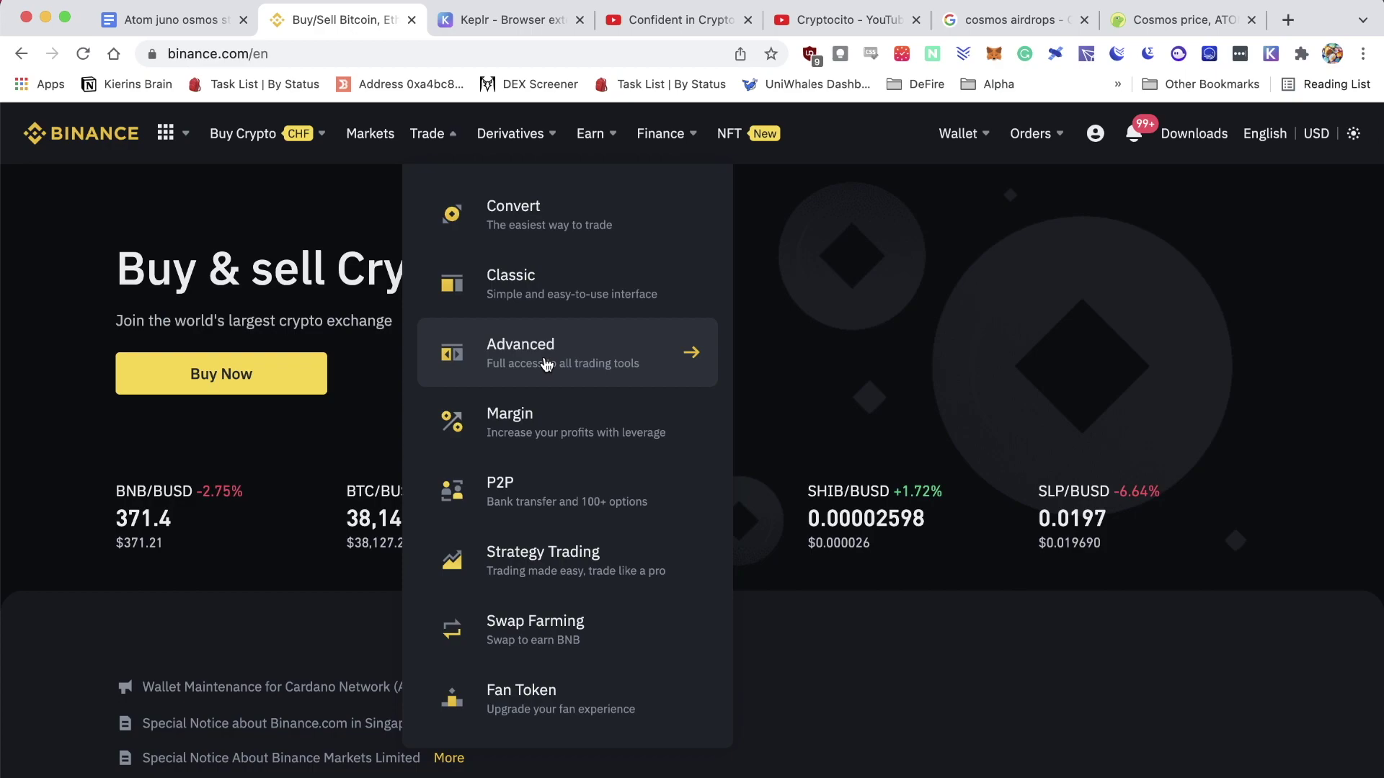
click(534, 353)
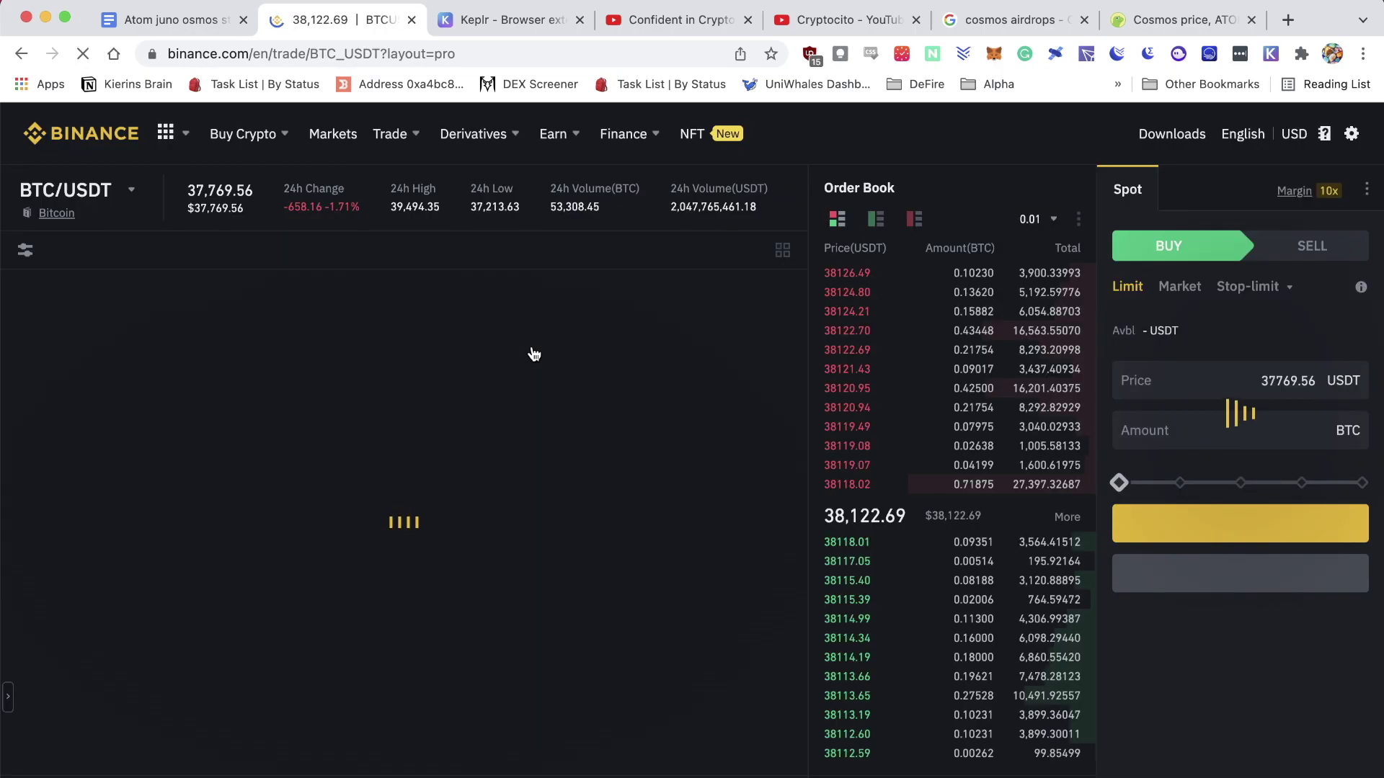
- Search the pair list and switch the market to ATOM/USDT
scroll(970, 196, down, 1)
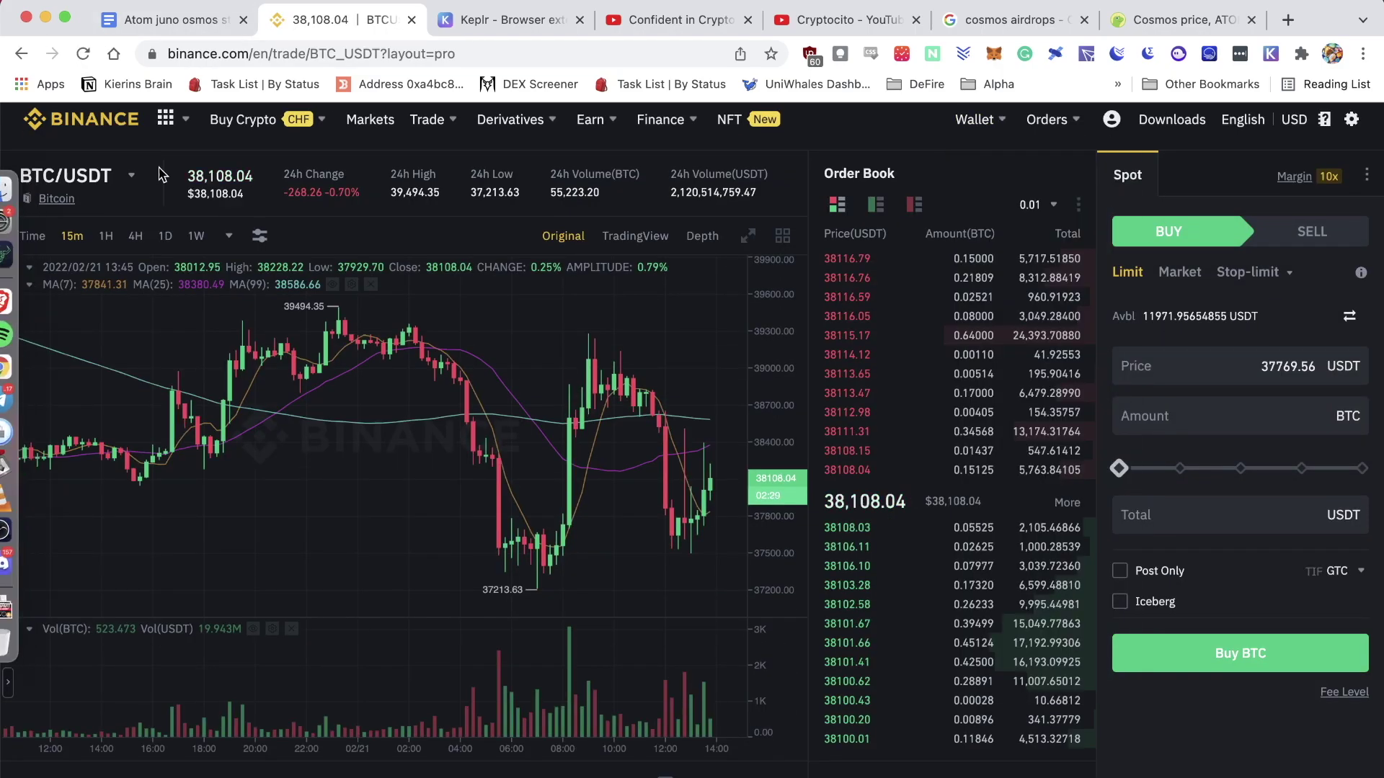
mouse_move(76, 182)
click(79, 211)
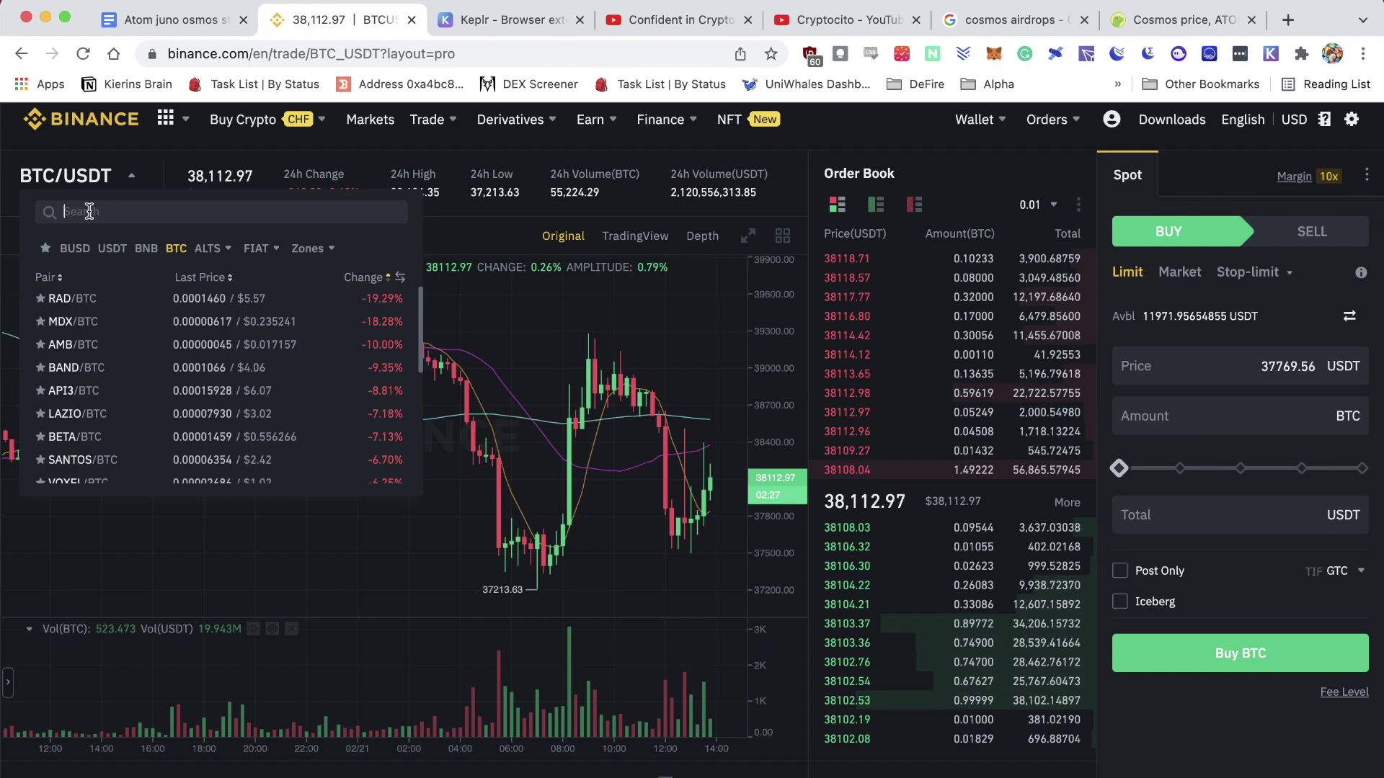
text(atom)
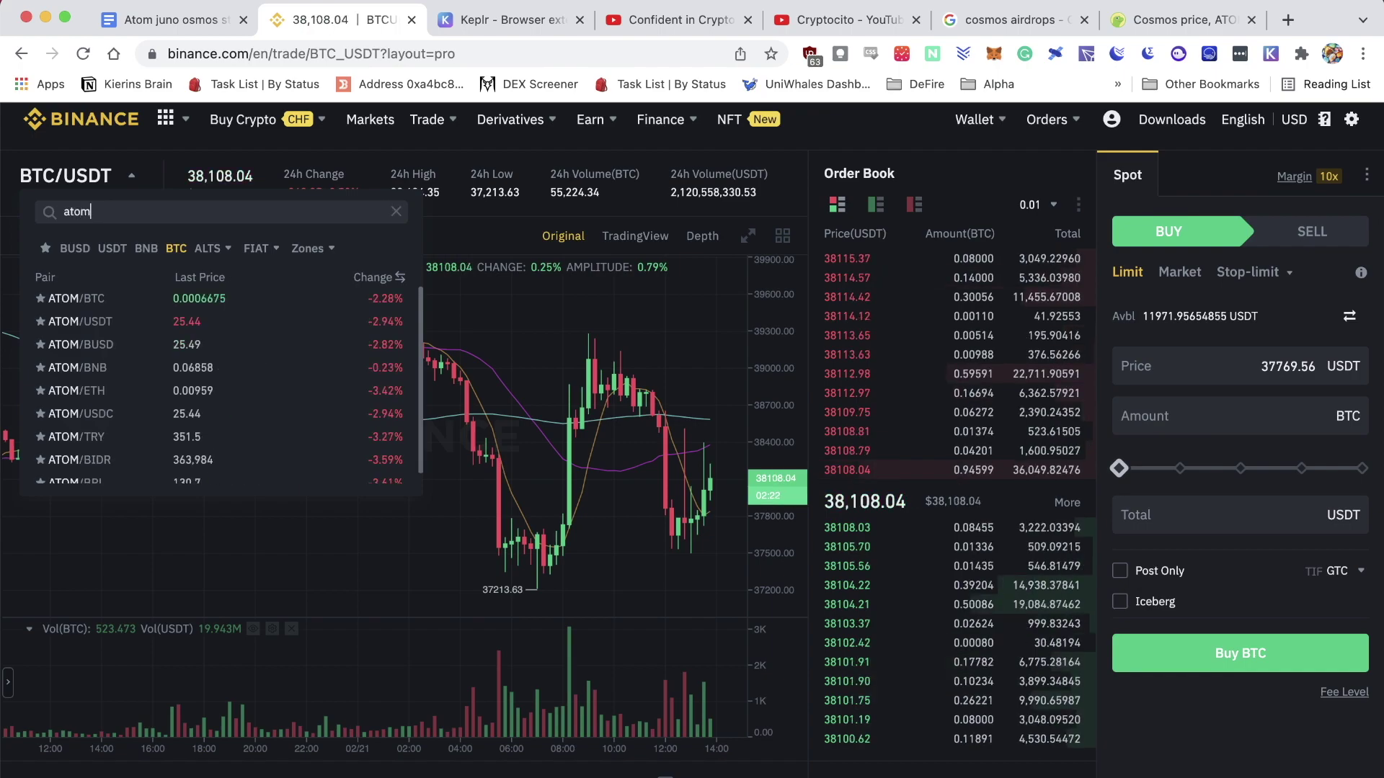
text(usdc)
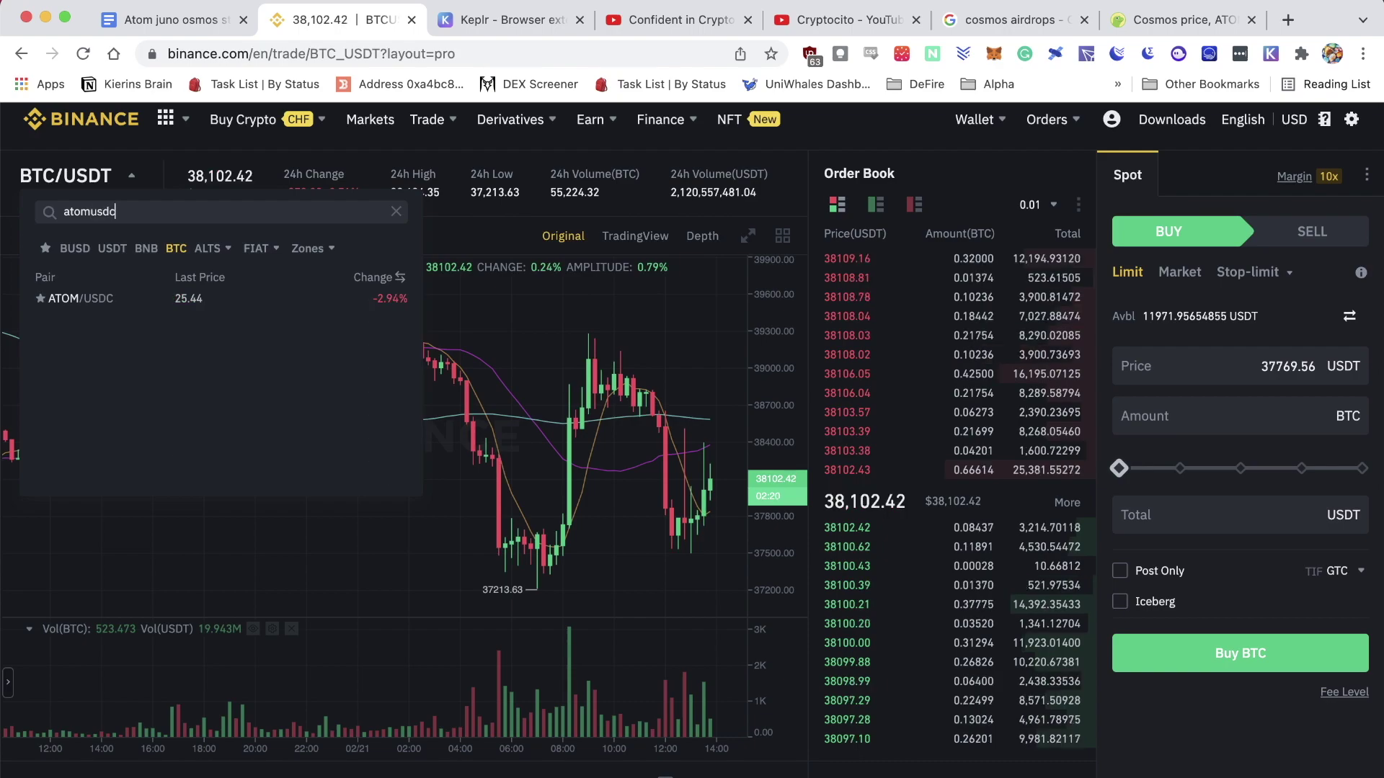
click(107, 181)
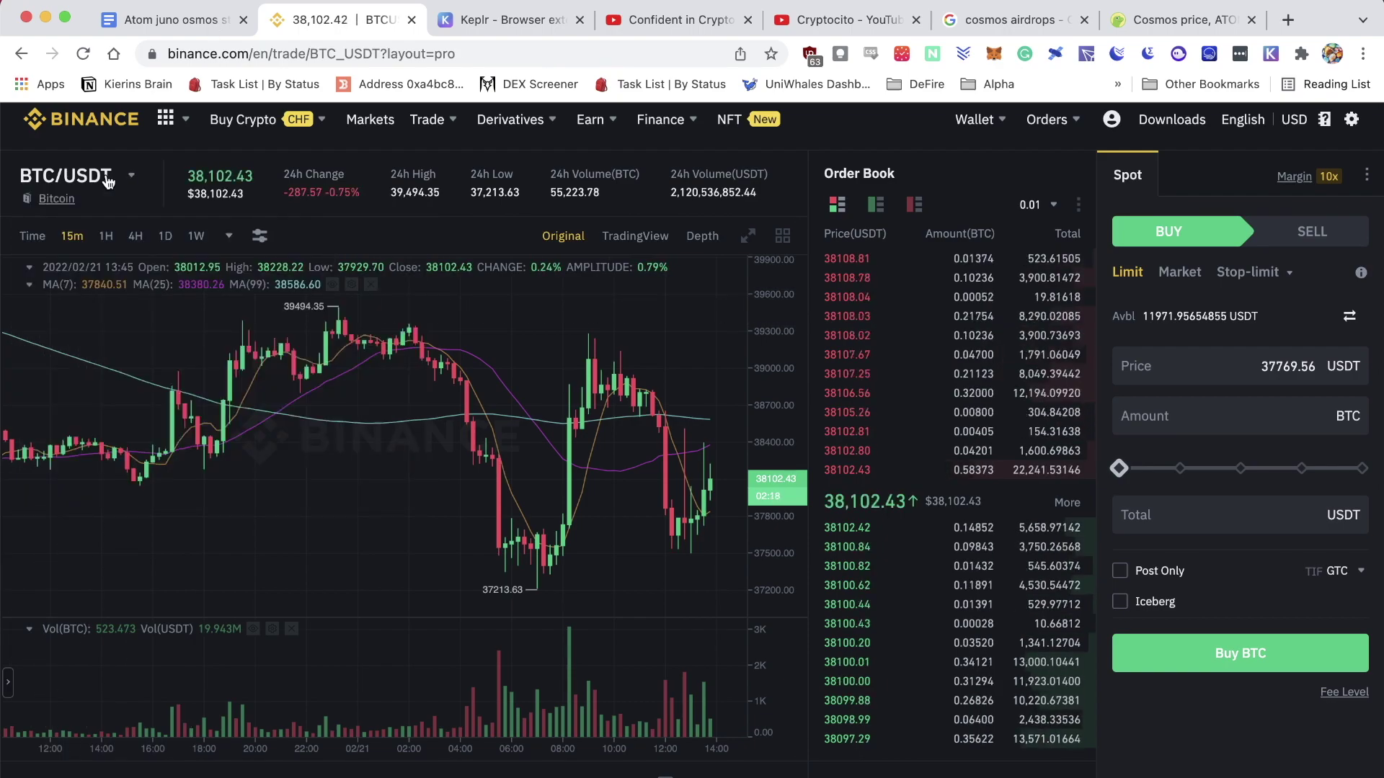
click(107, 181)
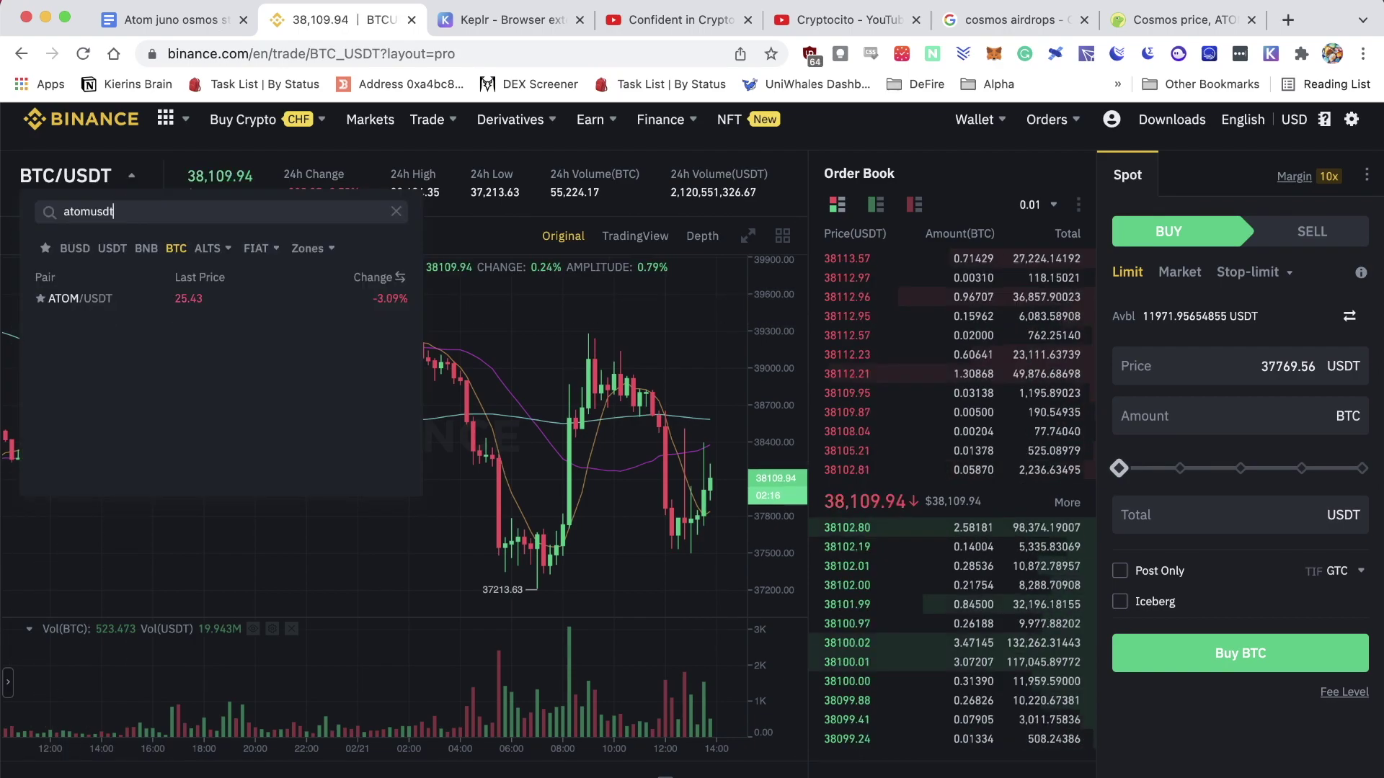
click(121, 300)
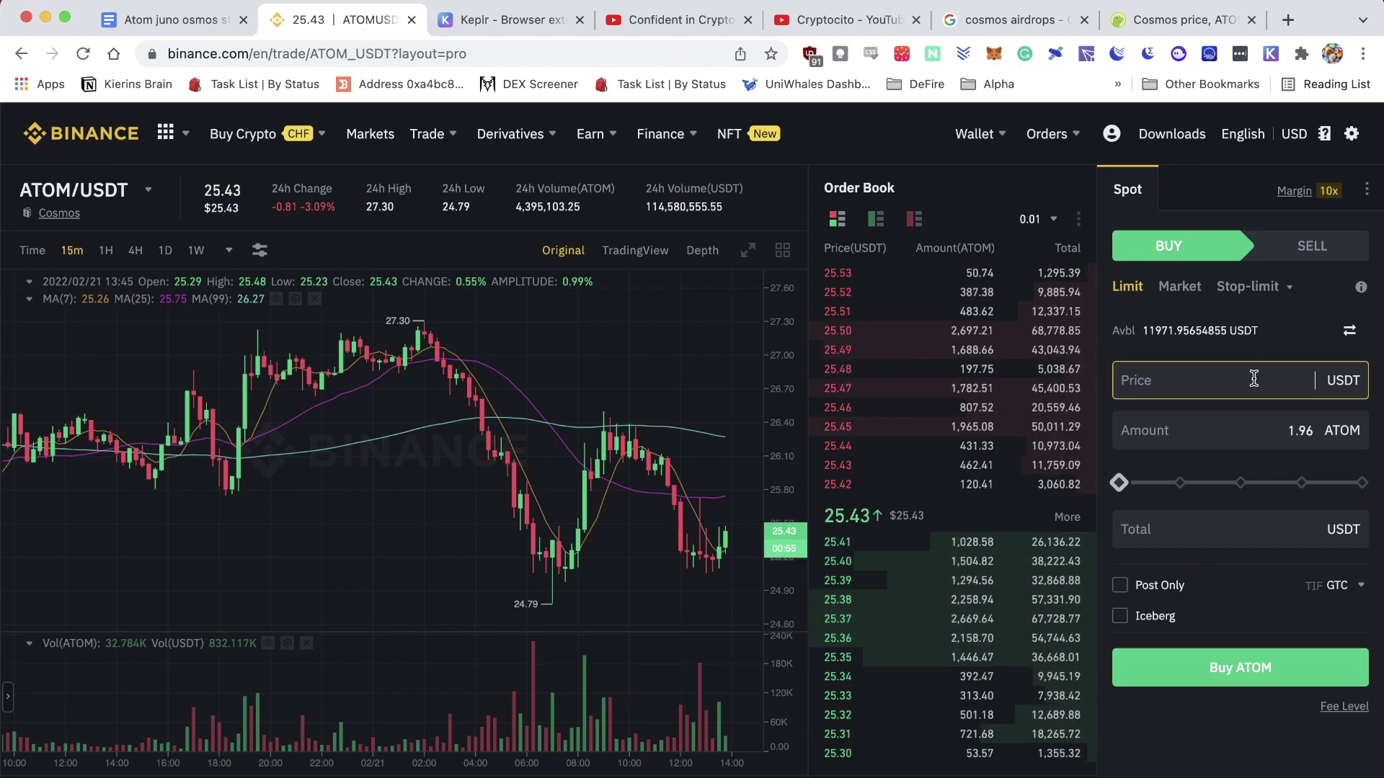
- Place a limit buy of ATOM at 25.43 USDT with a 50 USDT total
mouse_move(872, 479)
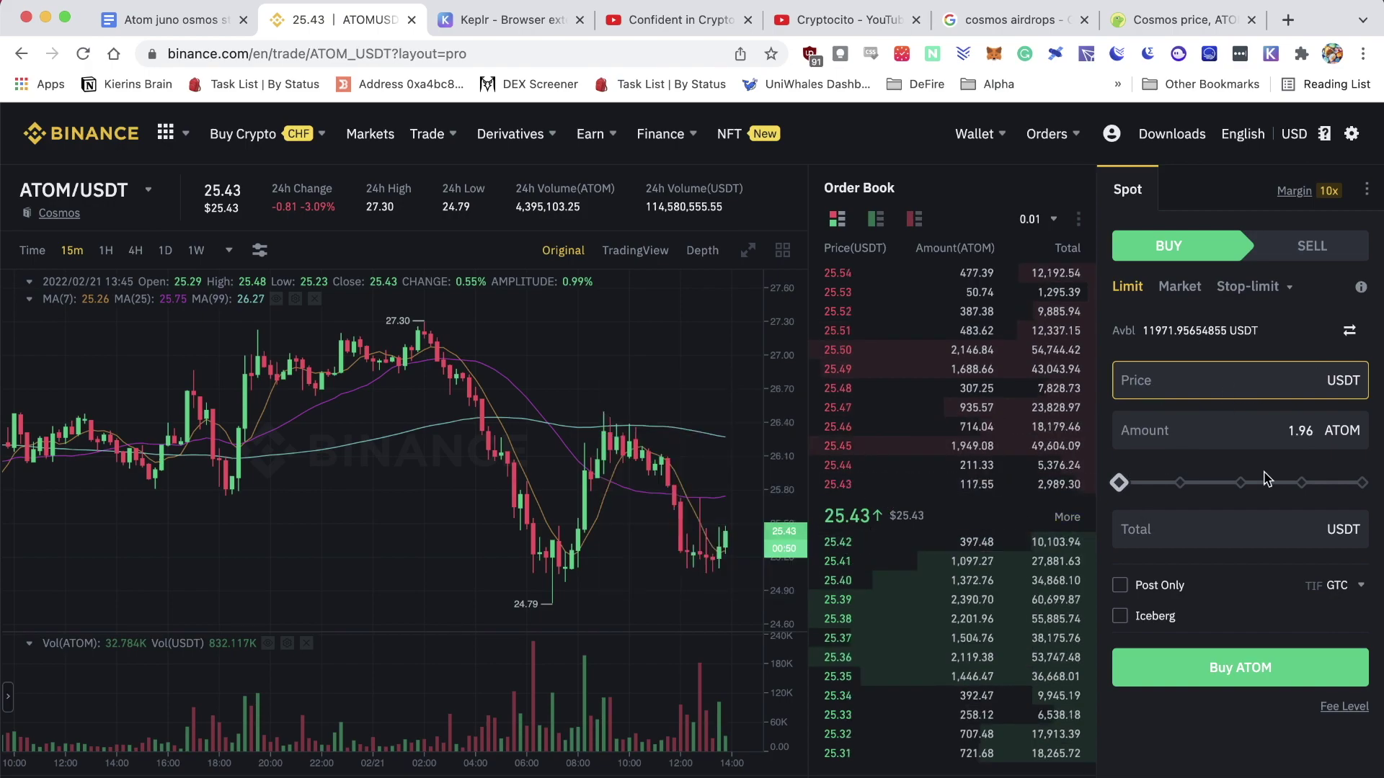
text(25)
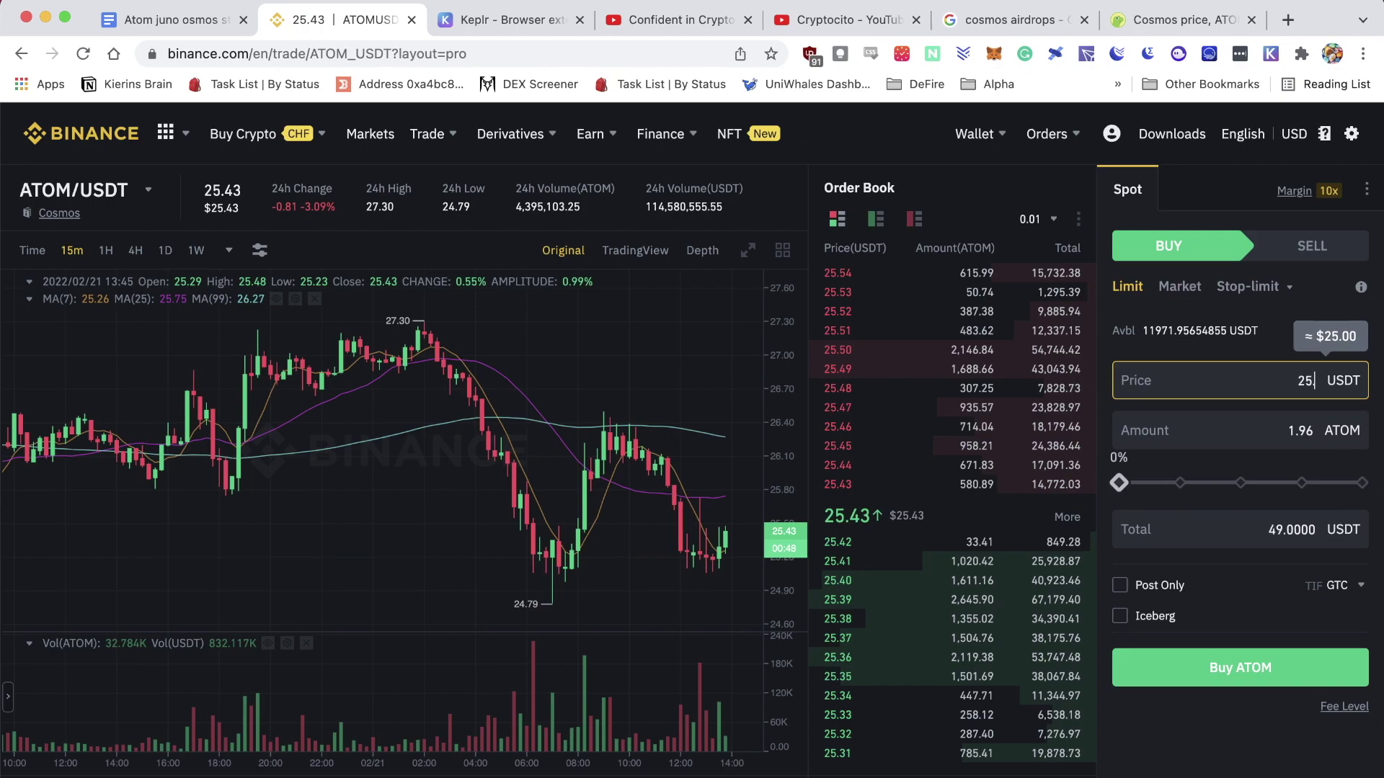
text(.43)
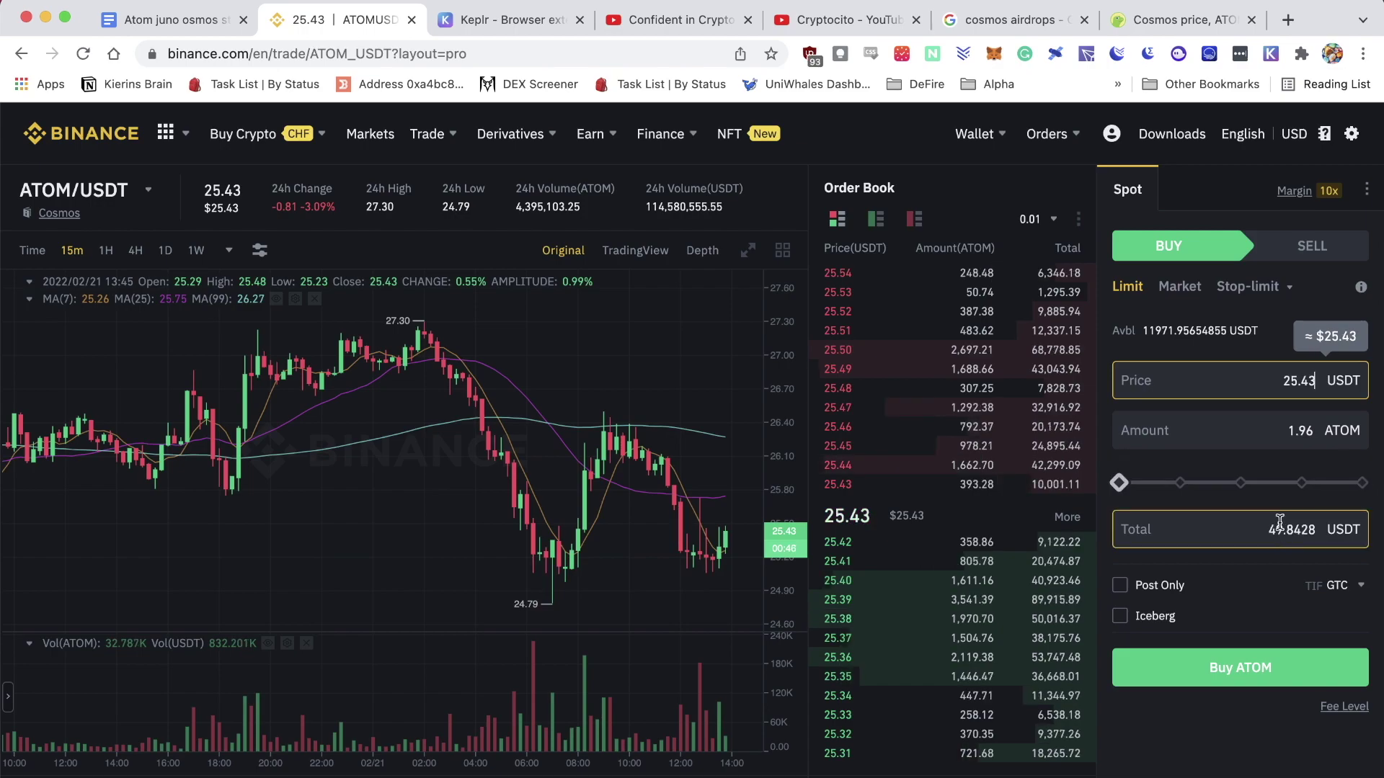
click(1267, 425)
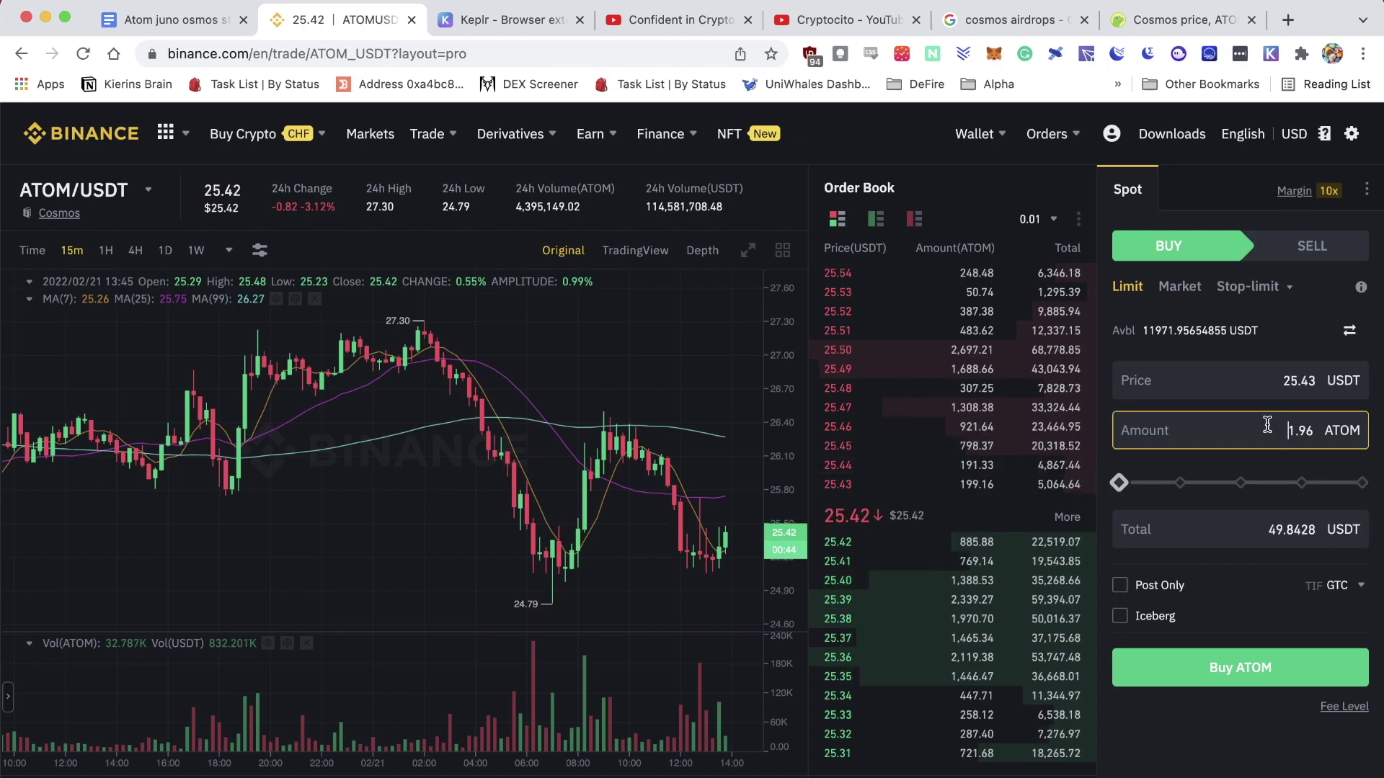
drag(1230, 528, 1335, 531)
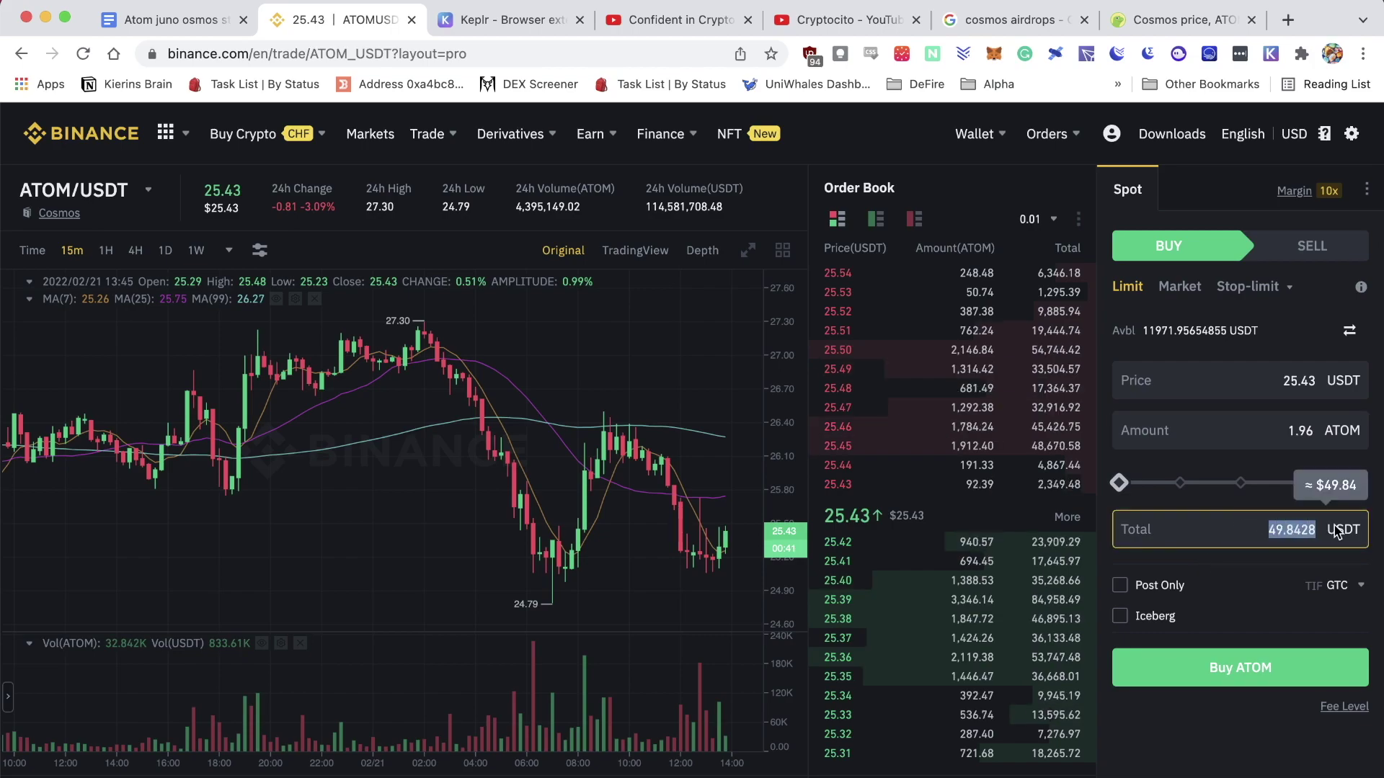
text(50)
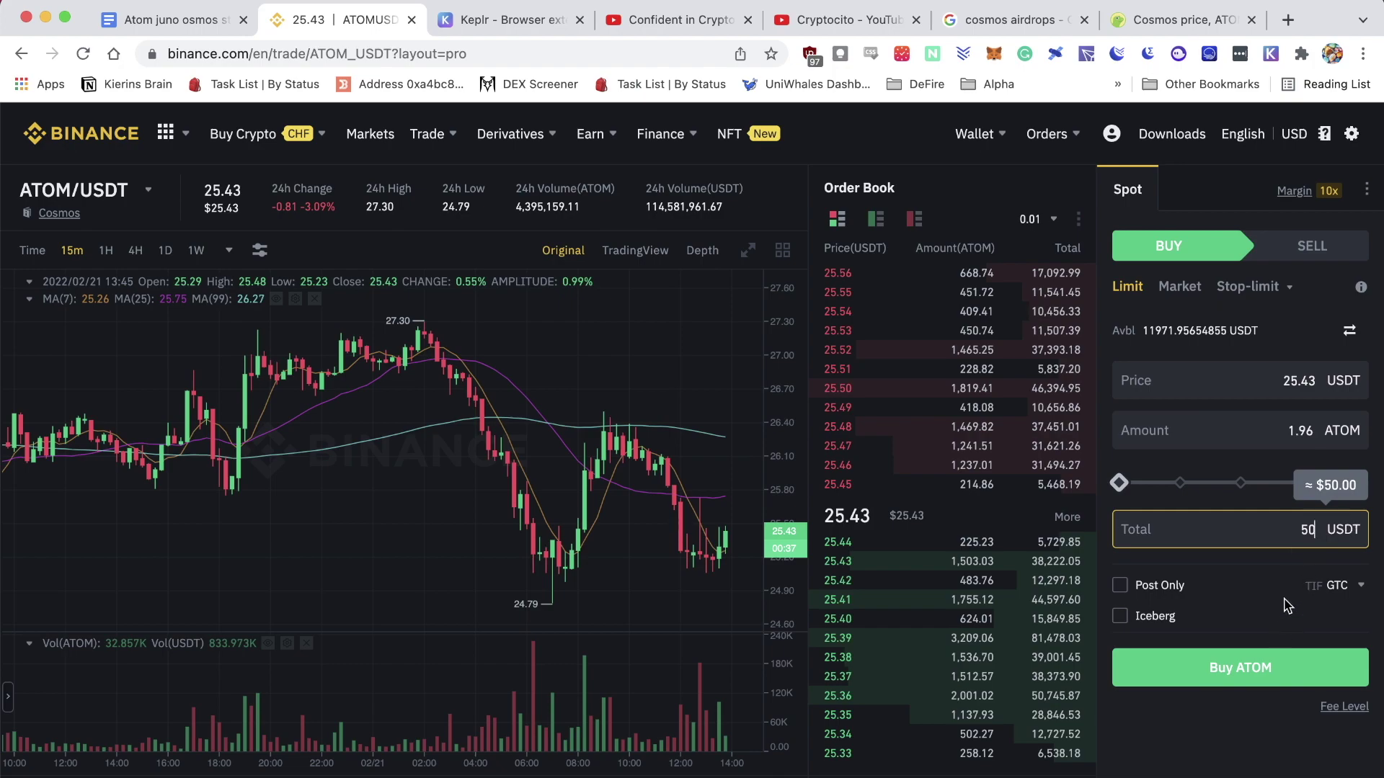
click(1238, 670)
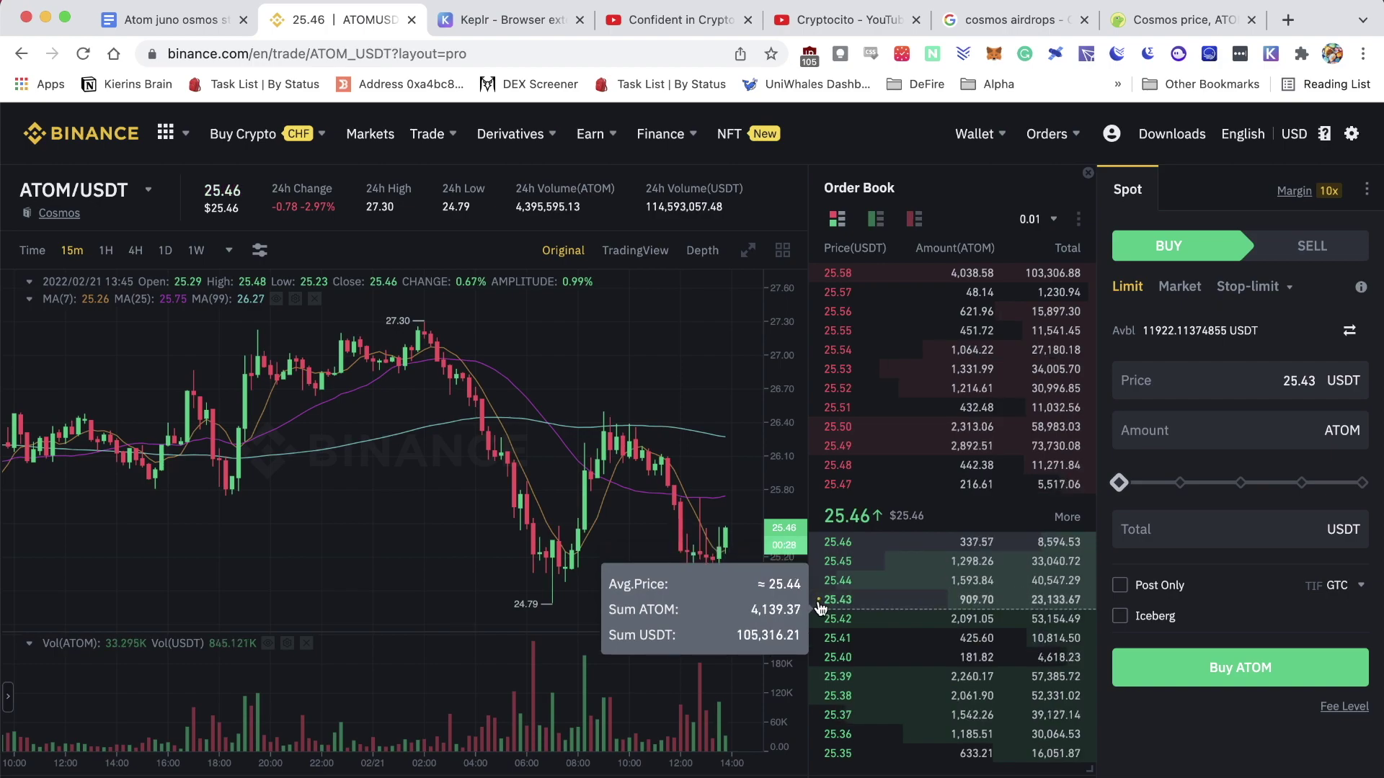
click(820, 608)
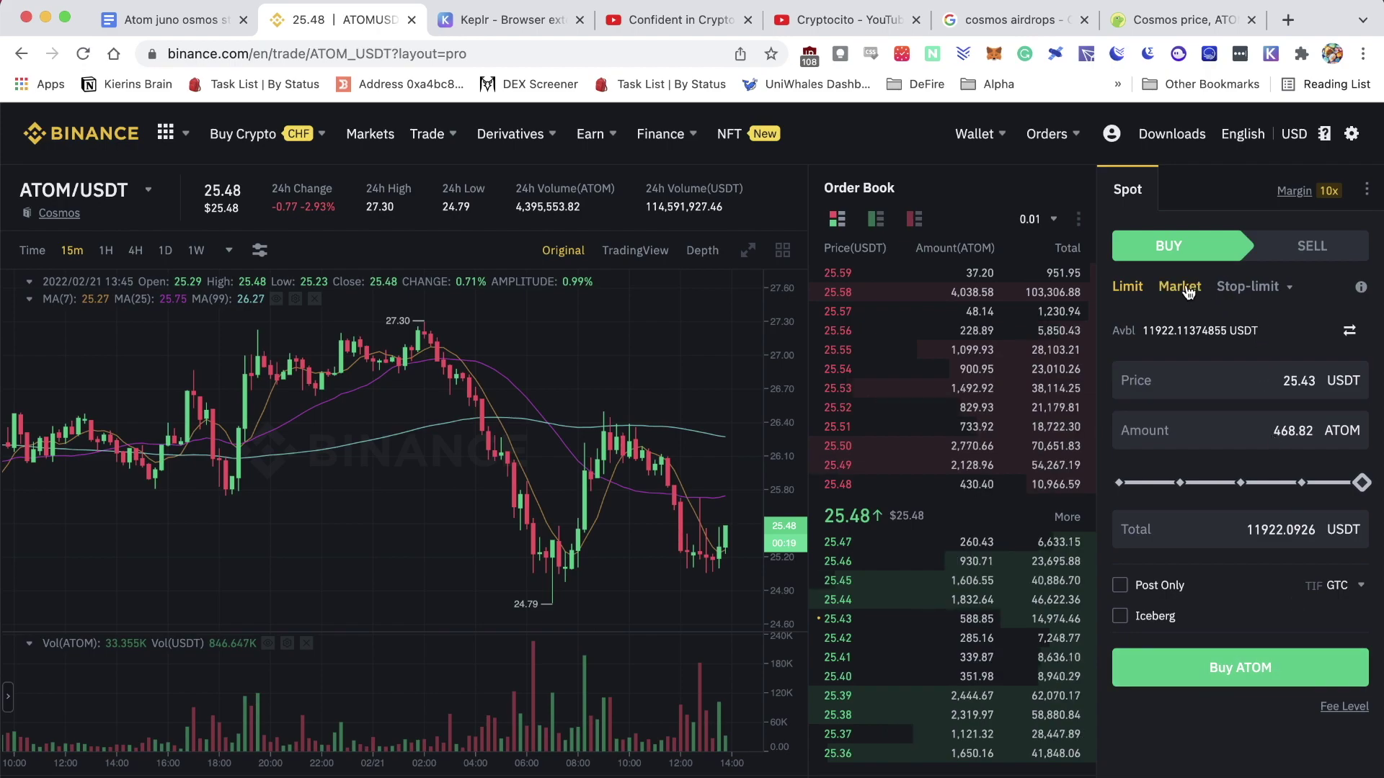
- Cancel the open ATOM limit buy order from Open Orders
scroll(529, 773, down, 5)
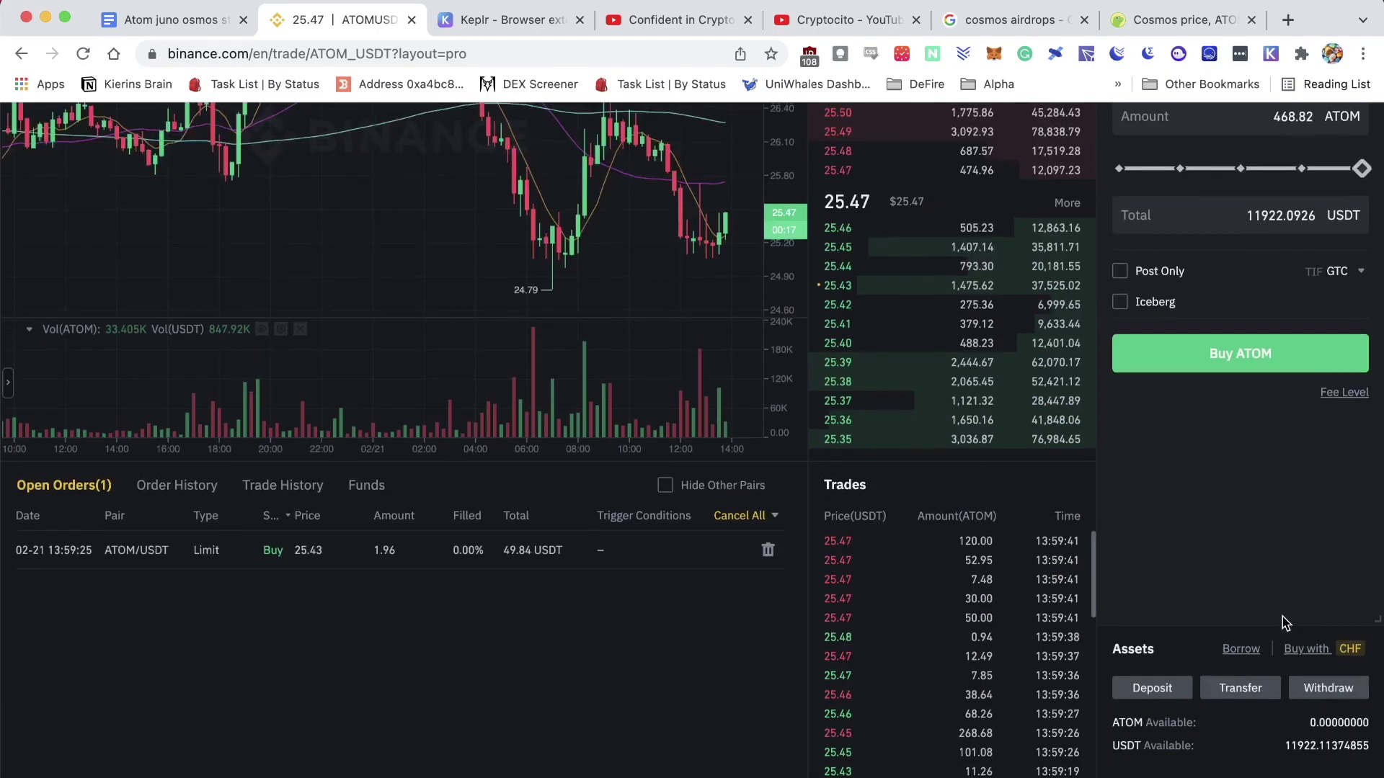
click(769, 560)
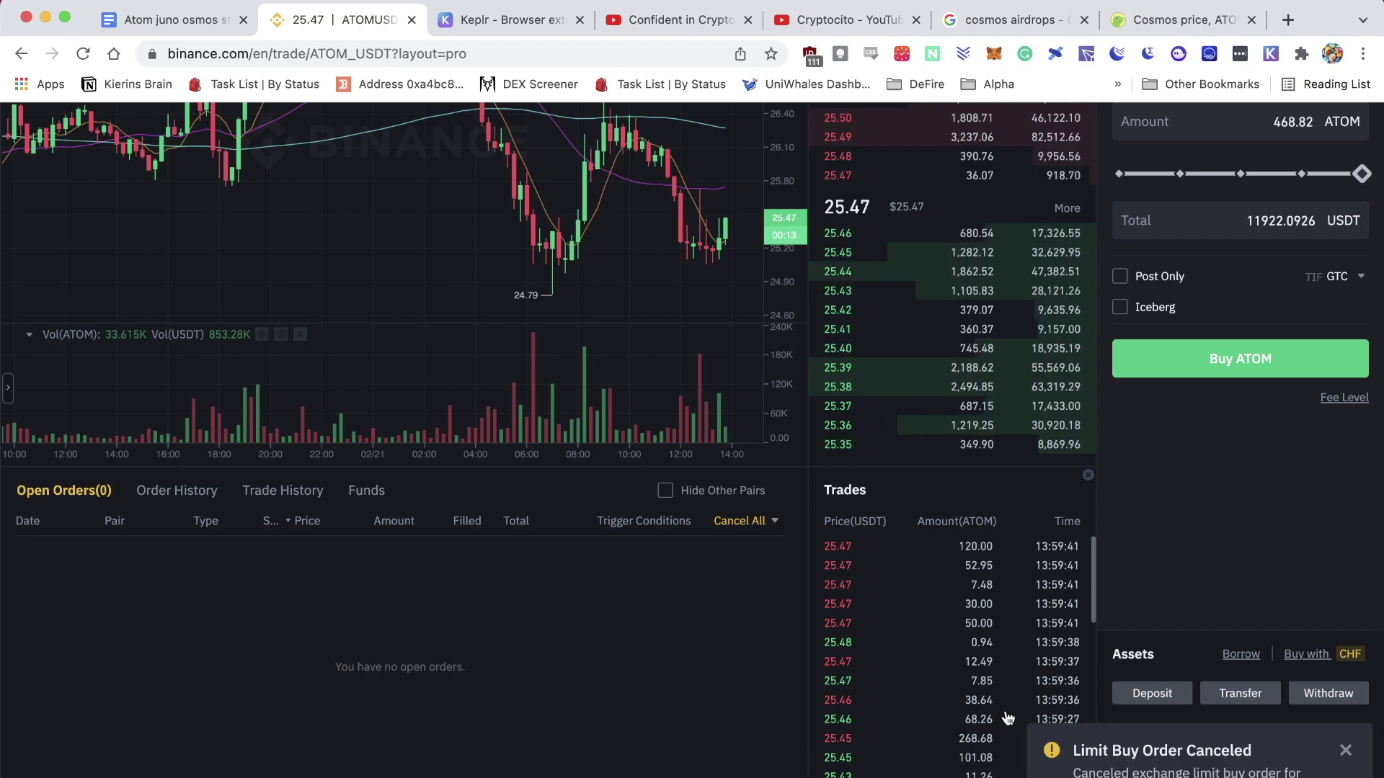
scroll(1180, 513, up, 1)
scroll(1180, 513, up, 4)
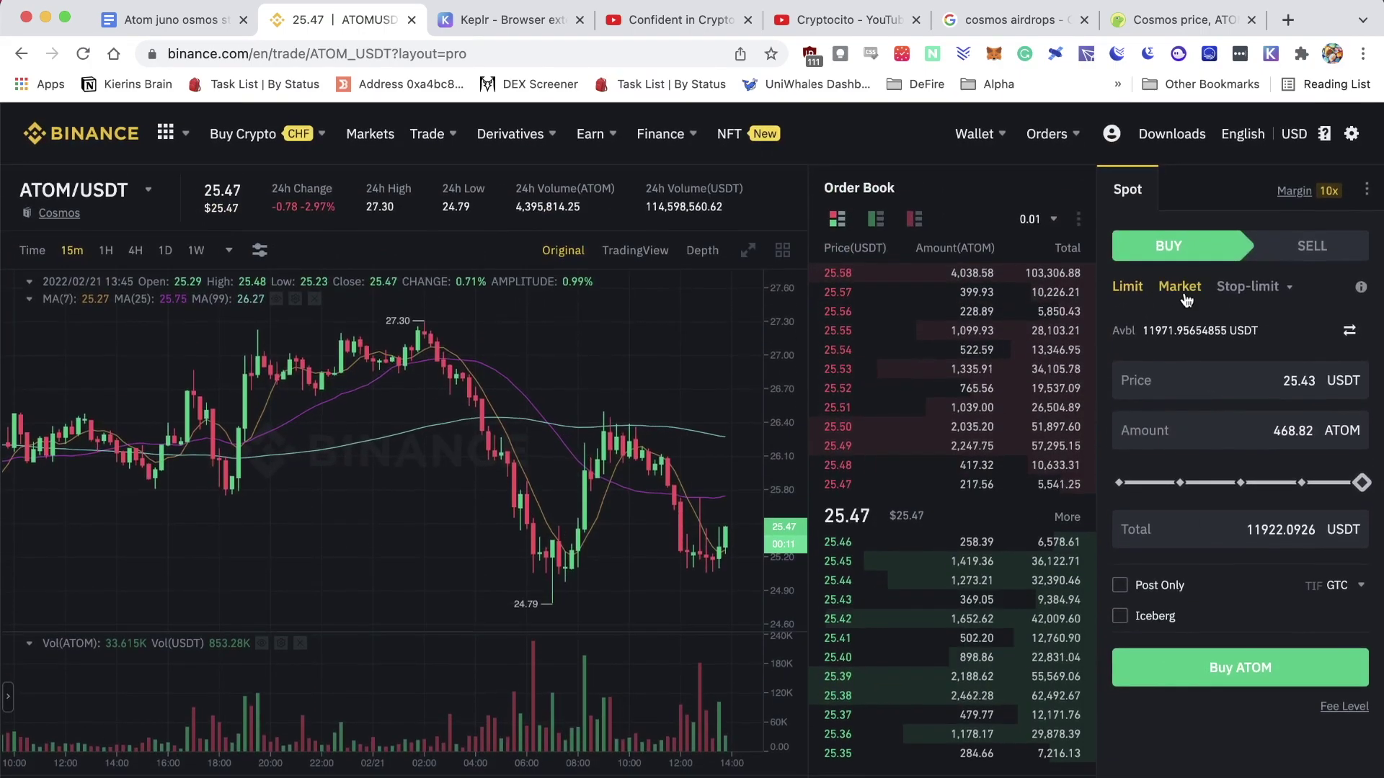
- Switch the spot form to a Market buy with the amount set to 2 ATOM
click(1180, 287)
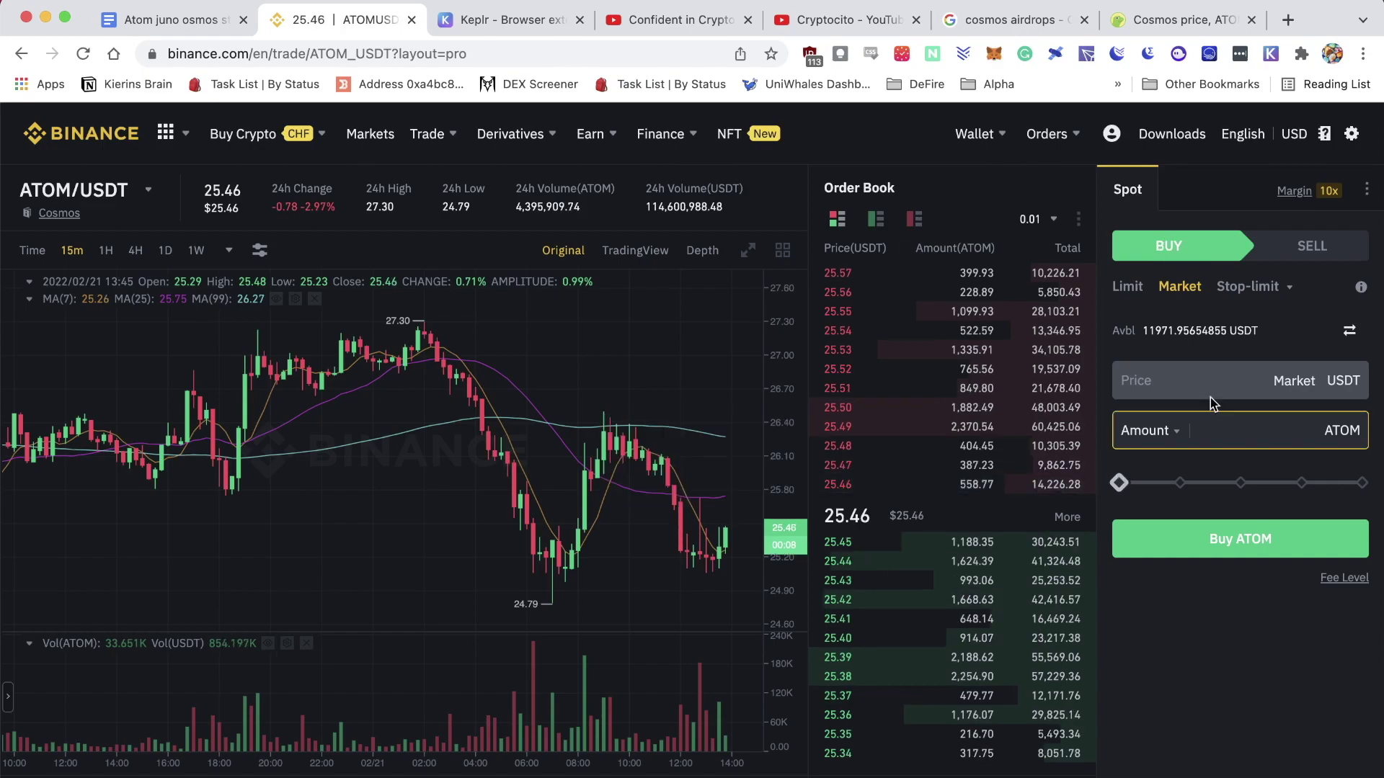
scroll(1225, 404, down, 1)
click(1239, 404)
text(20.00)
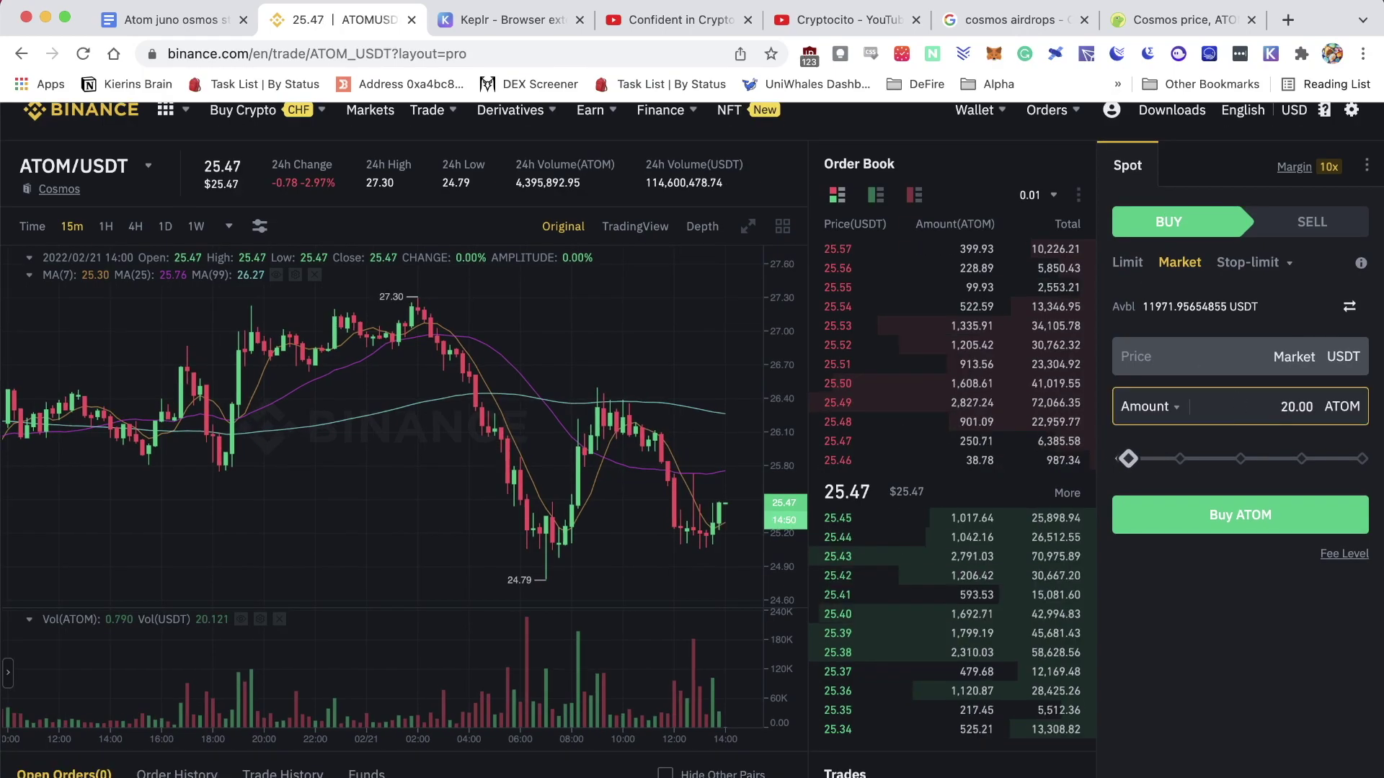
key(Delete)
key(Delete)
key(Delete)
key(Delete)
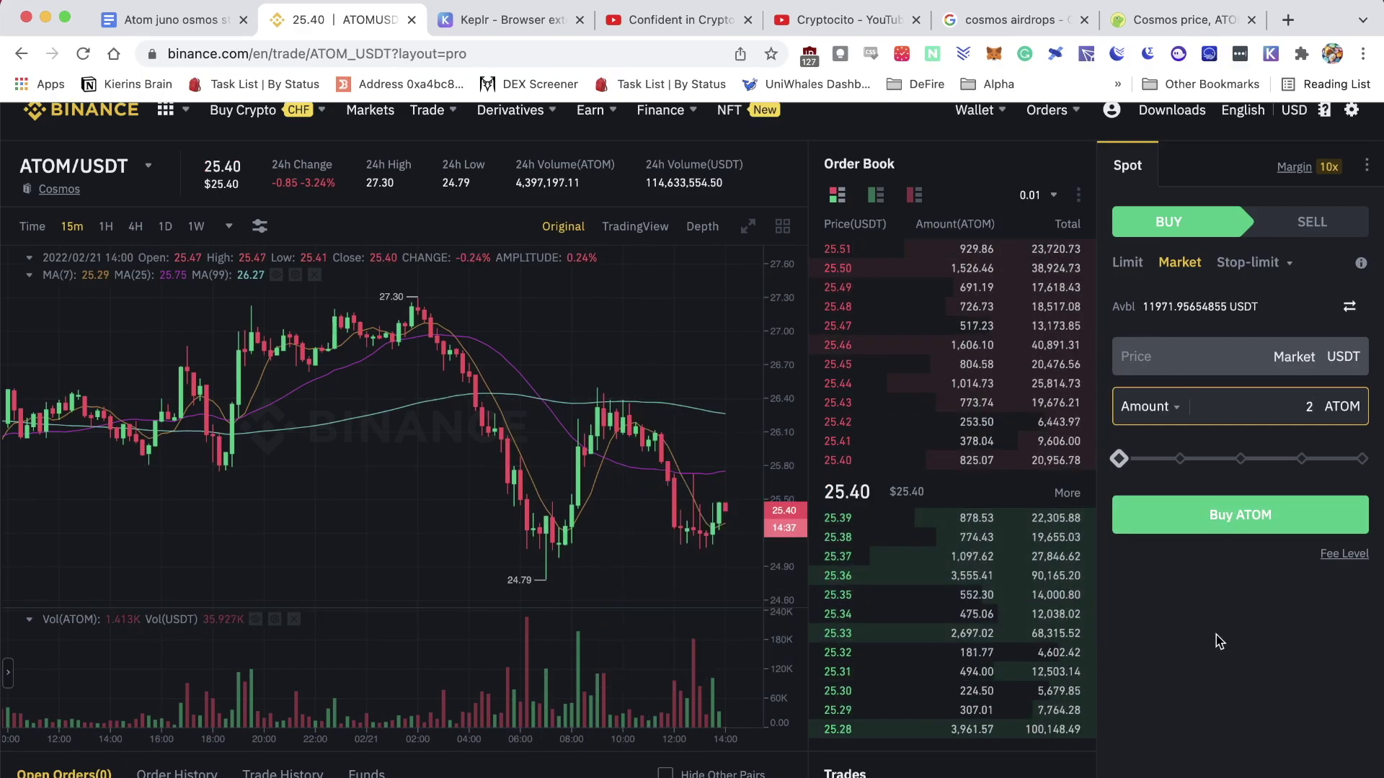
scroll(1220, 640, up, 1)
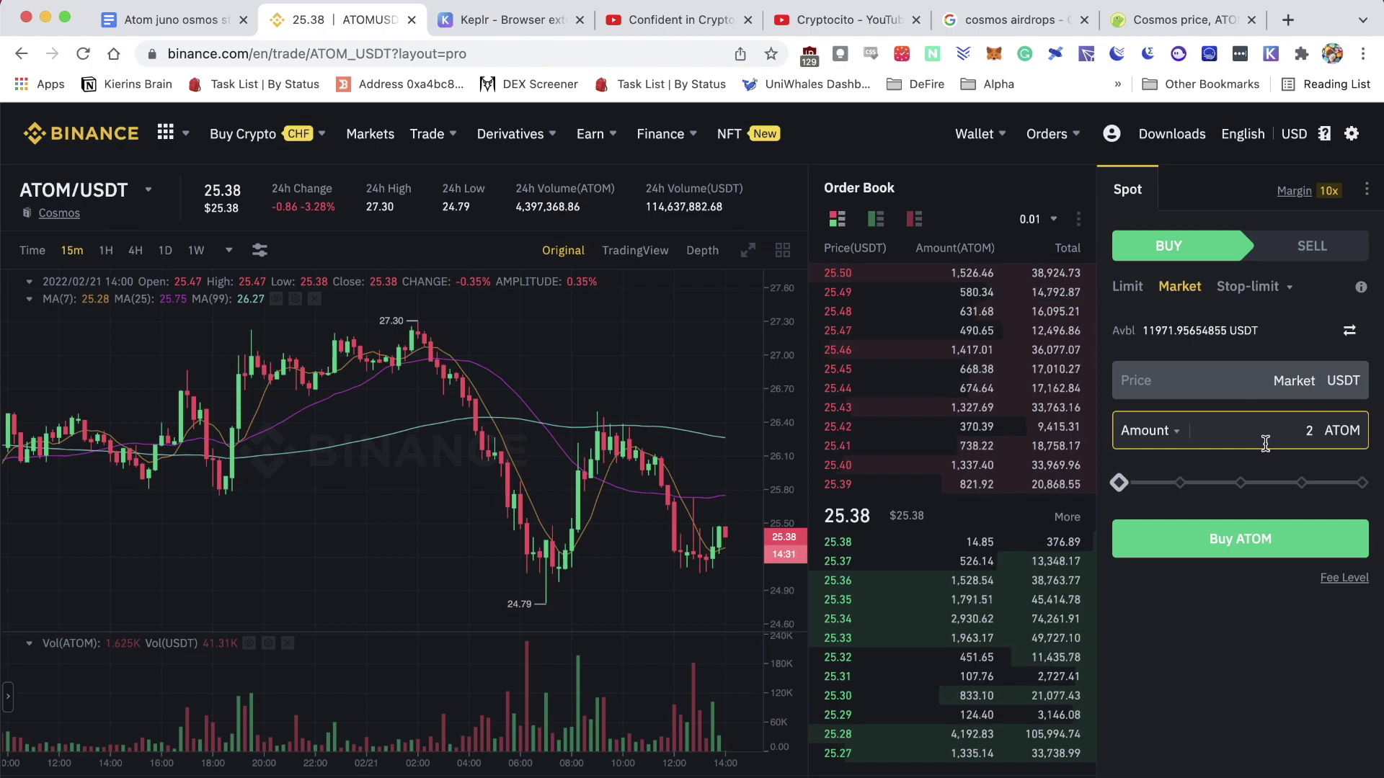
- Find ATOM in the Fiat and Spot wallet and start its withdrawal
mouse_move(991, 140)
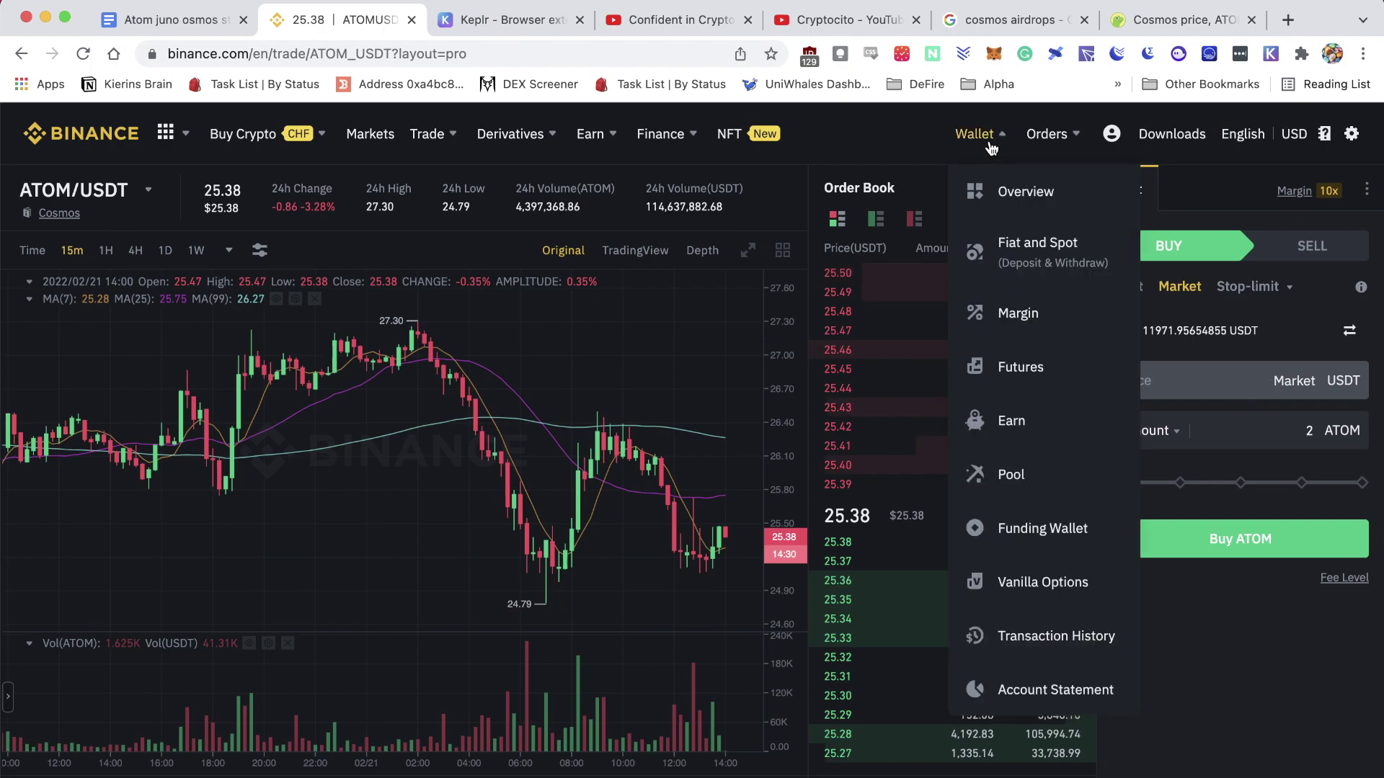
click(1036, 252)
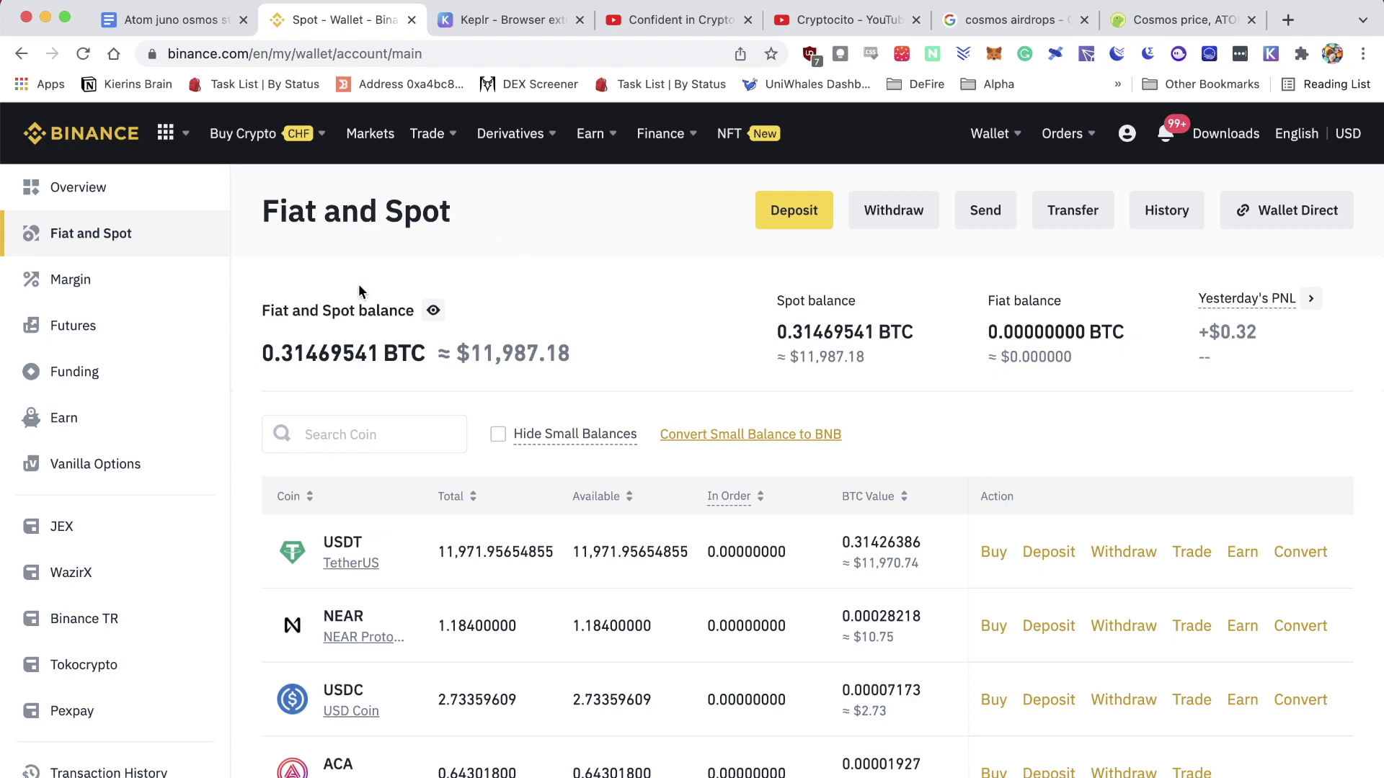
click(338, 434)
text(atom)
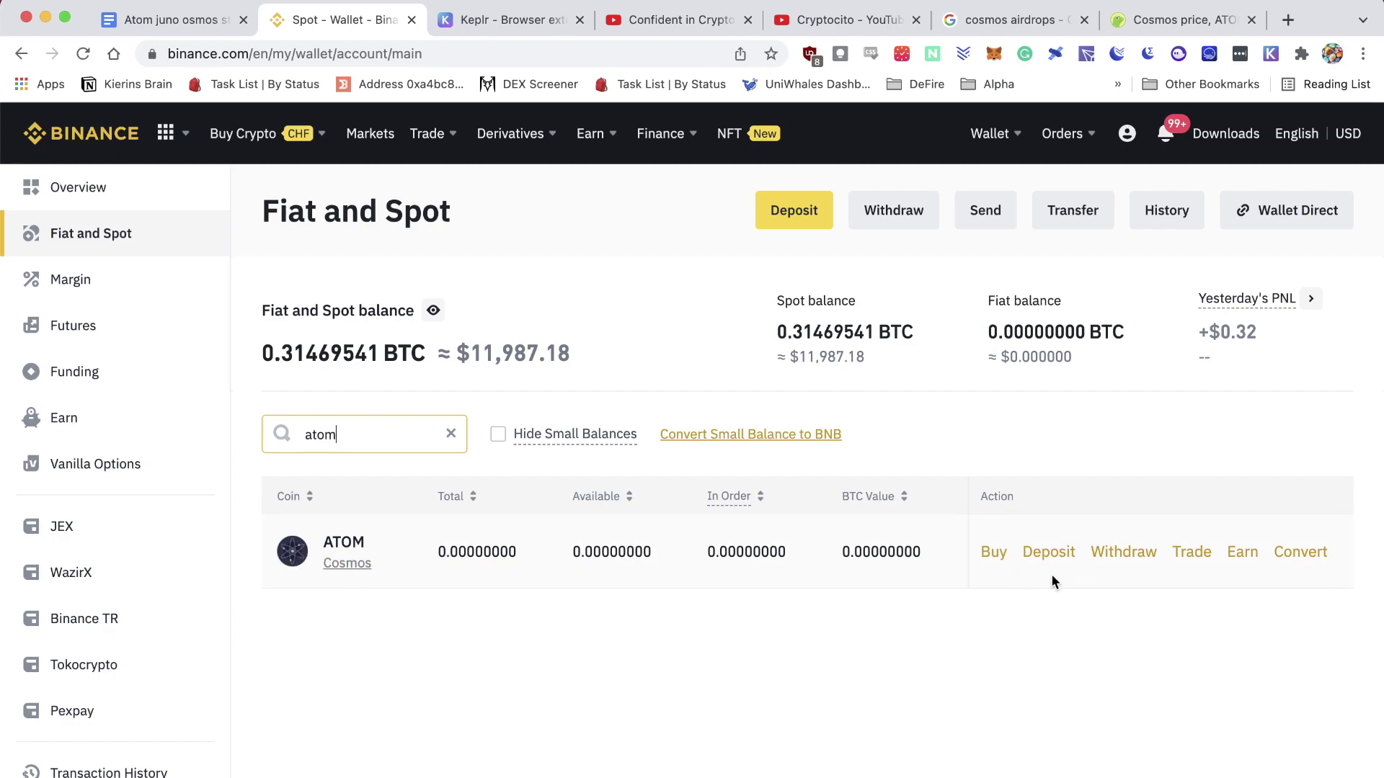
click(1128, 554)
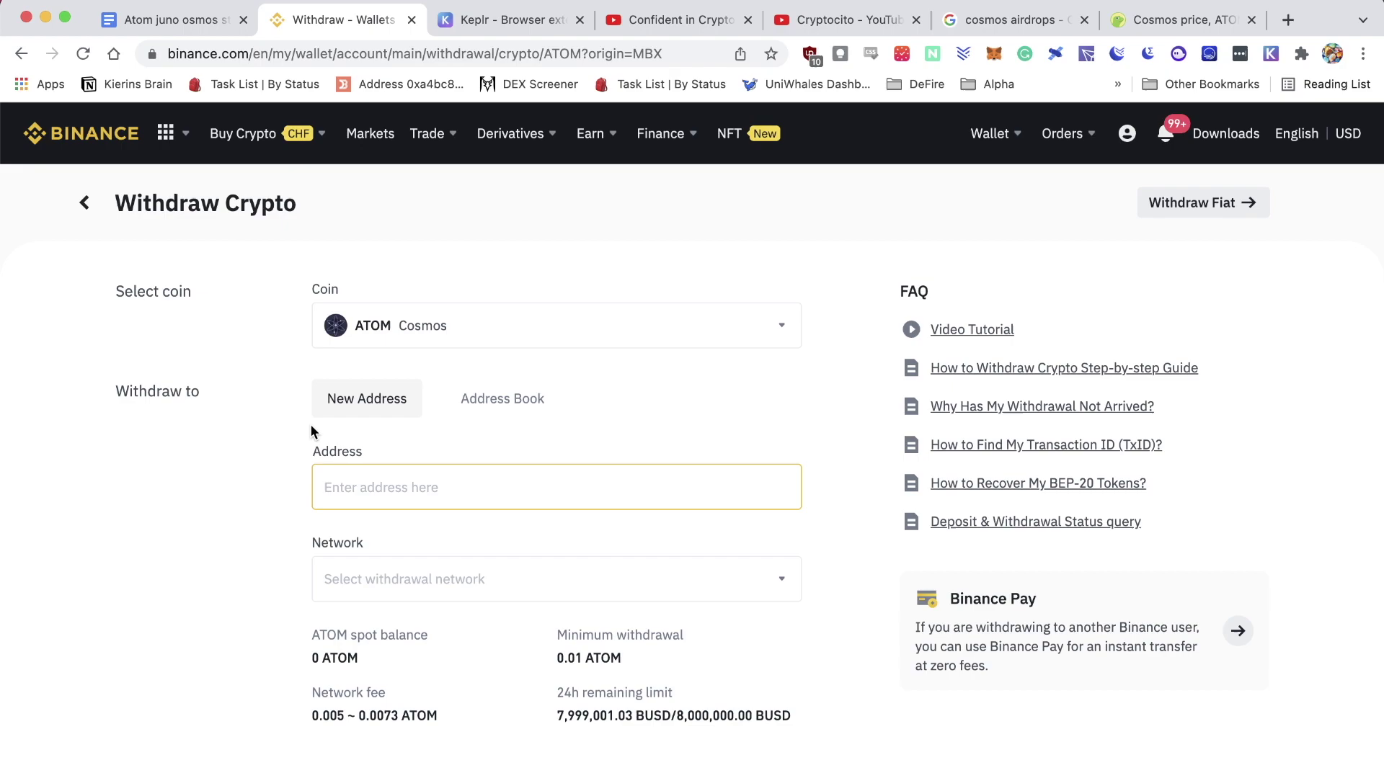
mouse_move(27, 367)
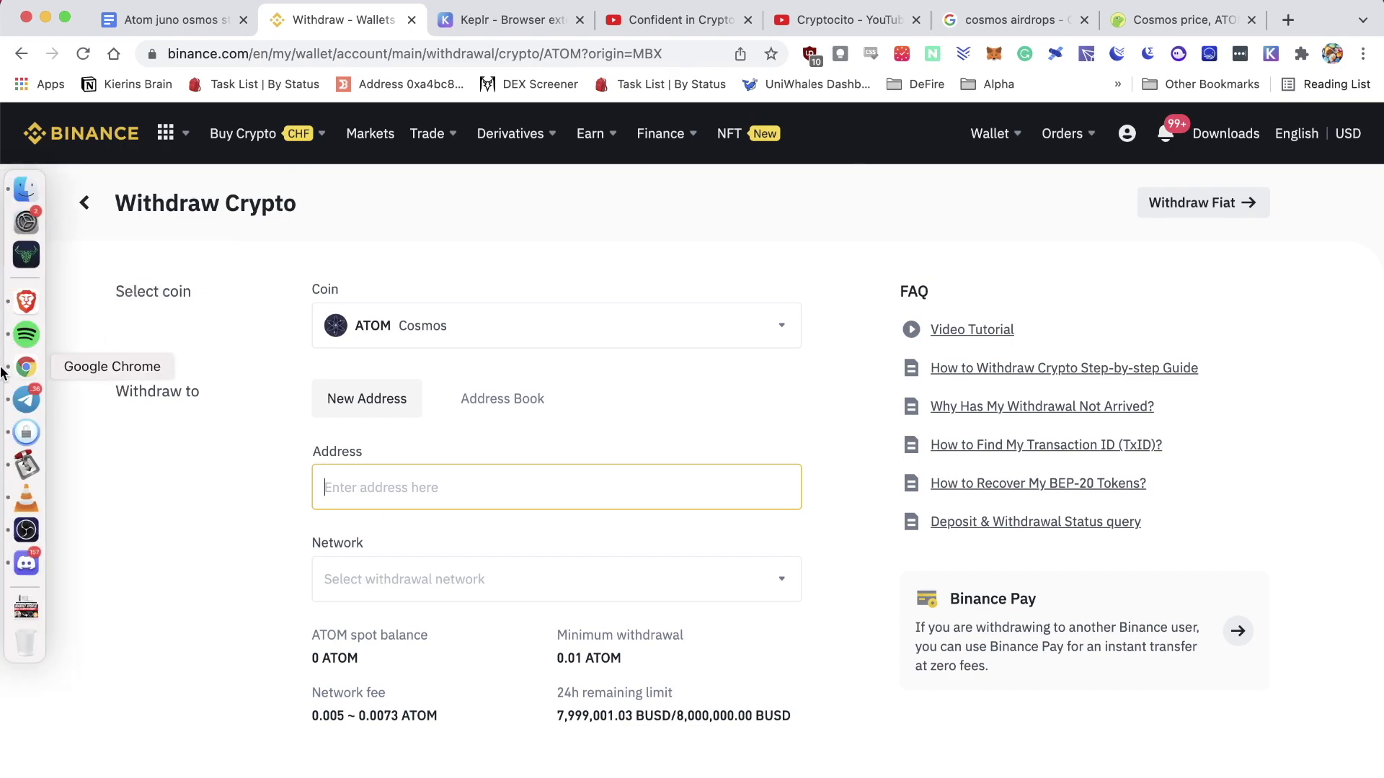
- Copy the Keplr Cosmos Hub address in Brave and return to Binance's withdrawal page
click(28, 301)
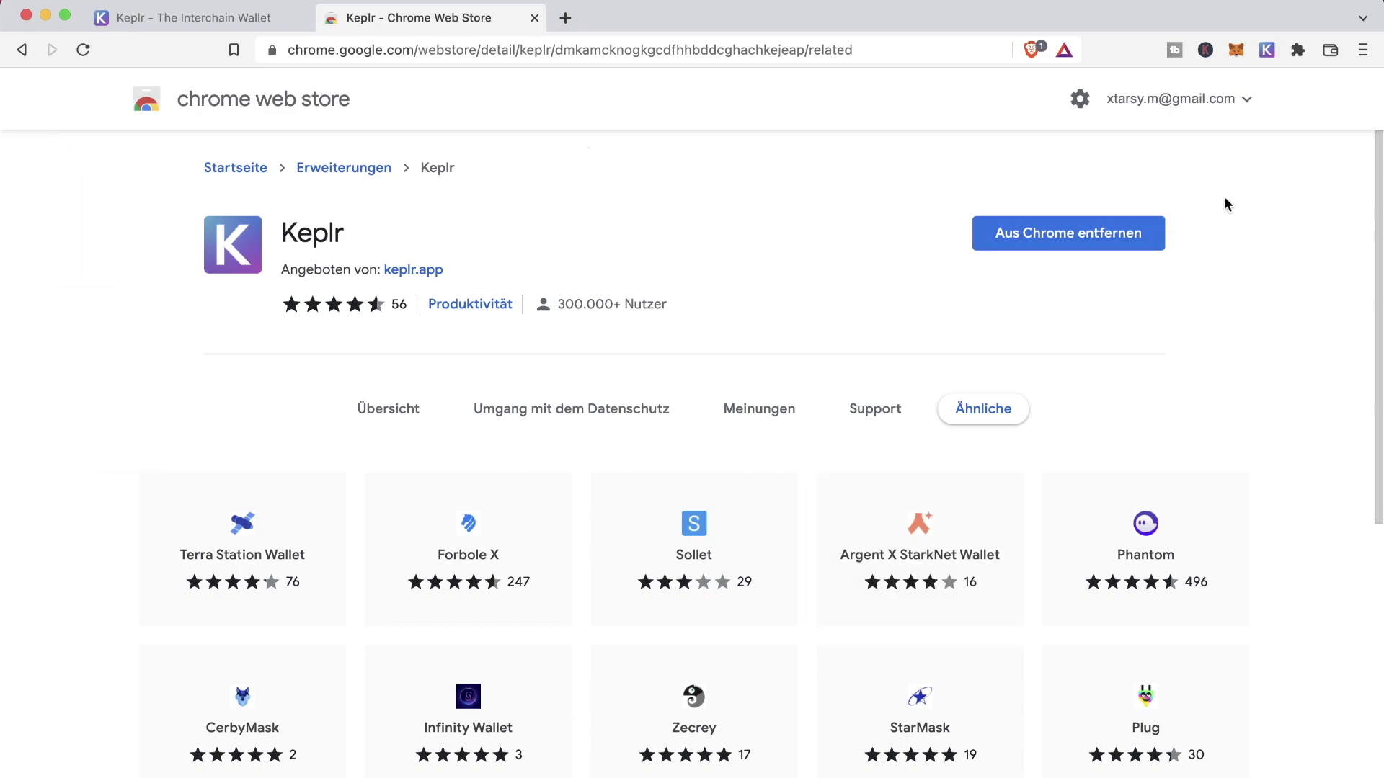
click(1266, 50)
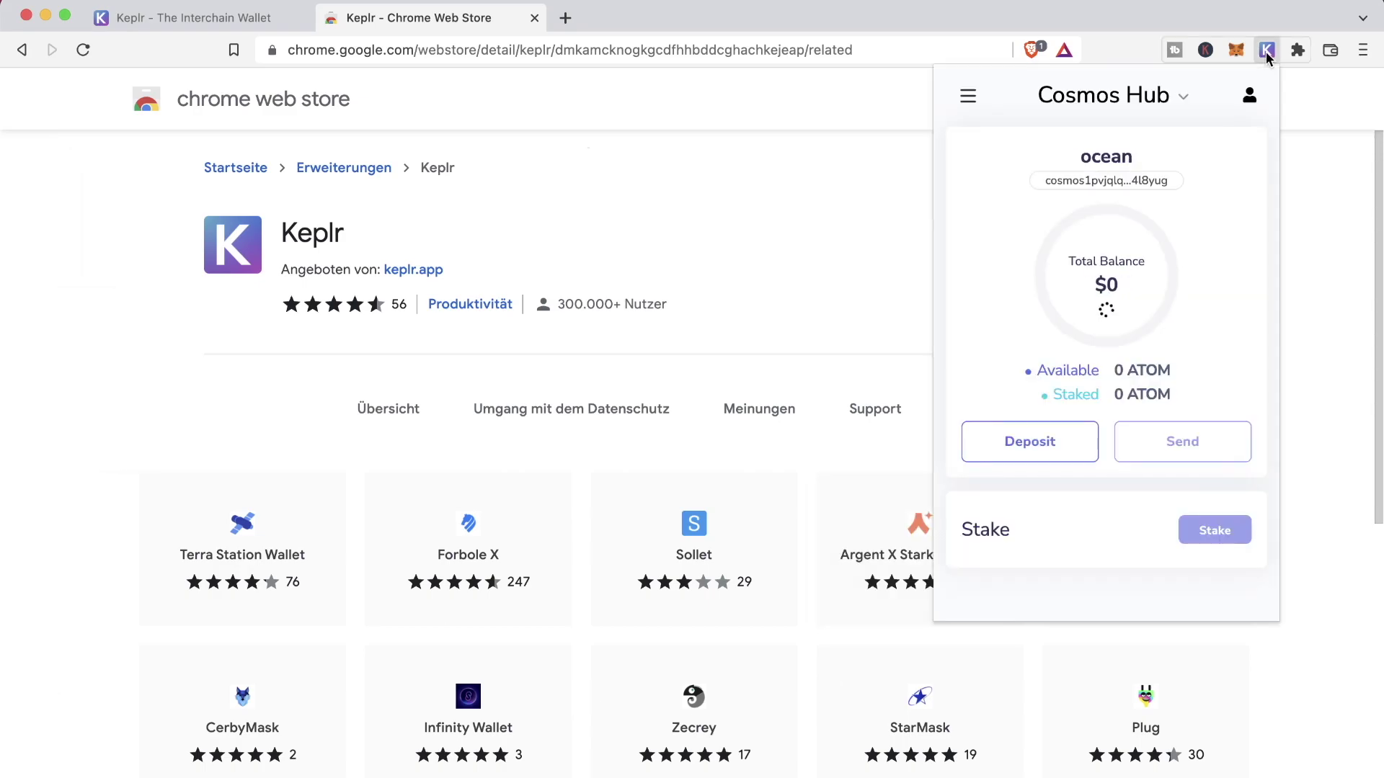
click(1112, 184)
click(27, 368)
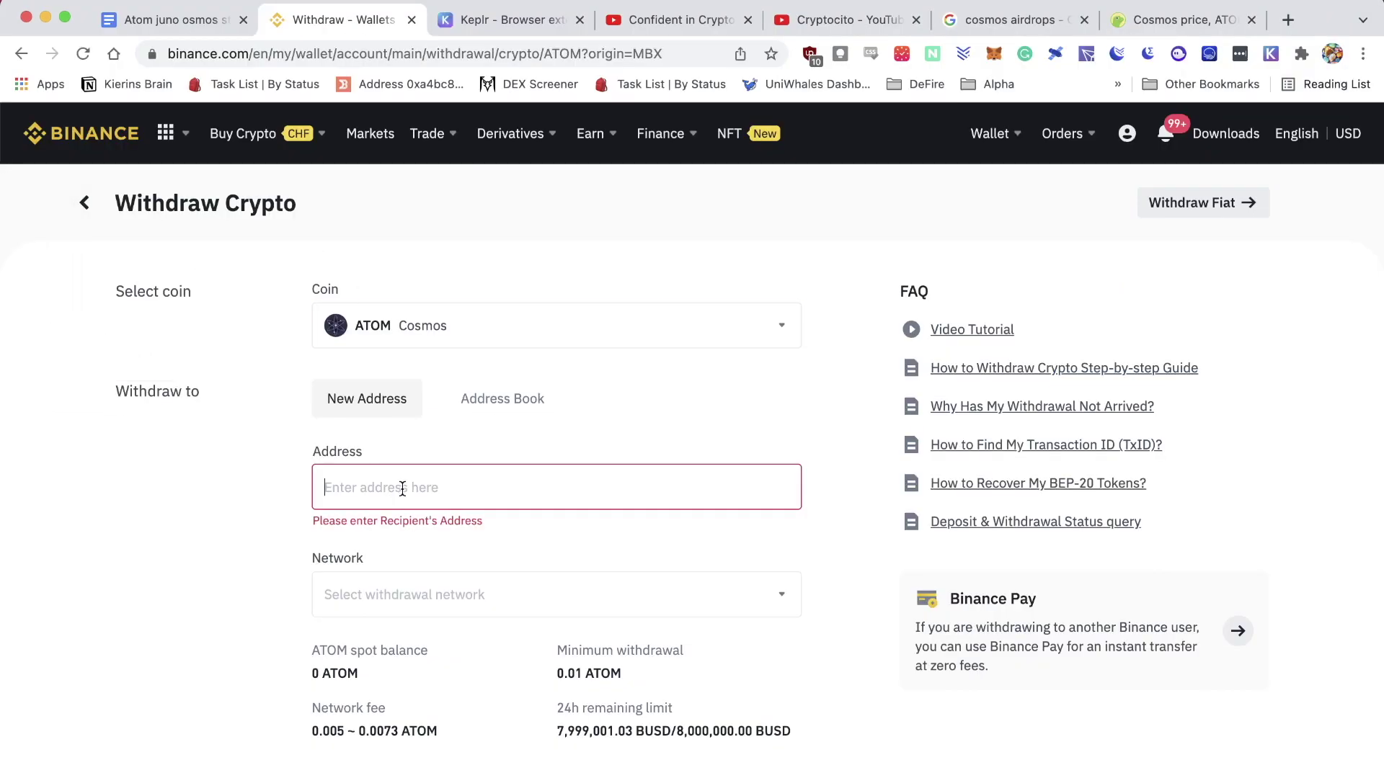
- Paste the Keplr address, accept the MEMO notice, and try withdrawing 0 ATOM
key(super+v)
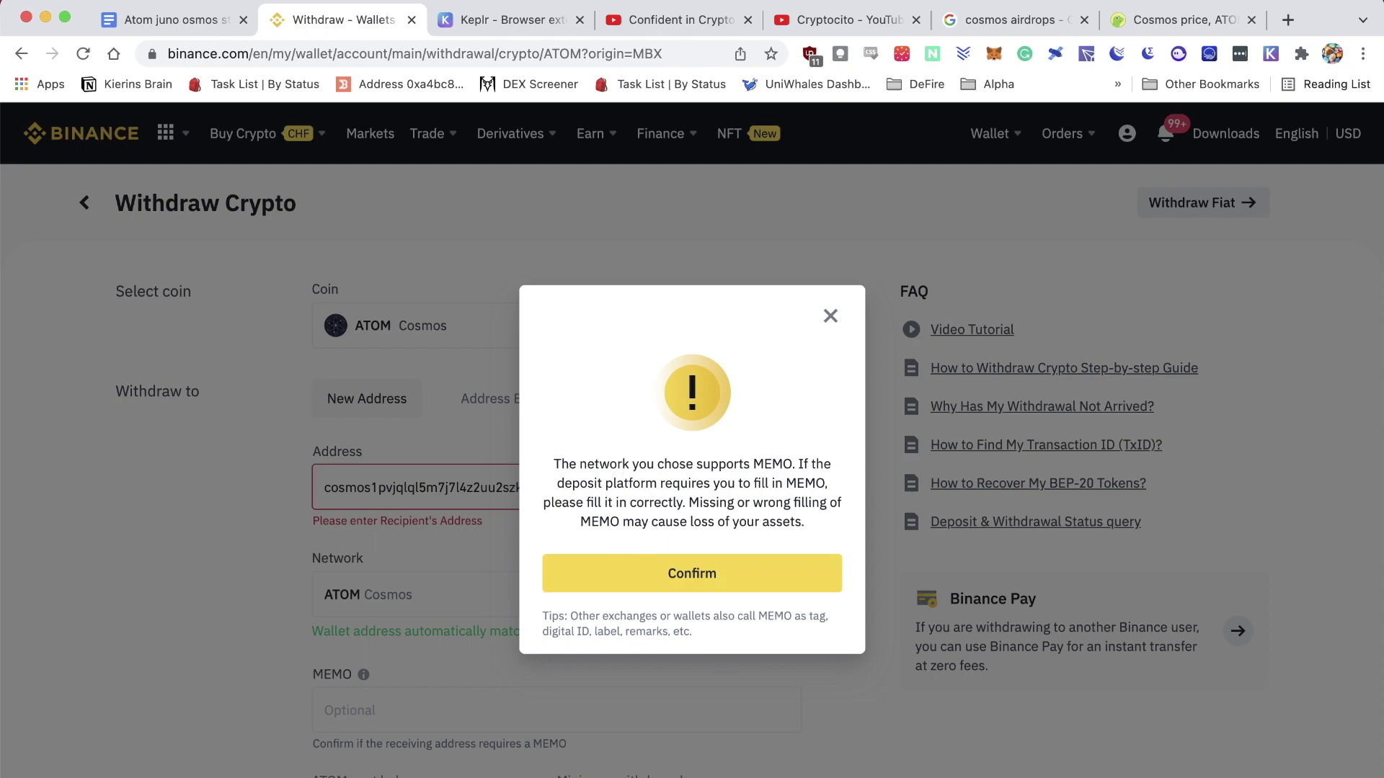
click(692, 574)
scroll(253, 536, down, 5)
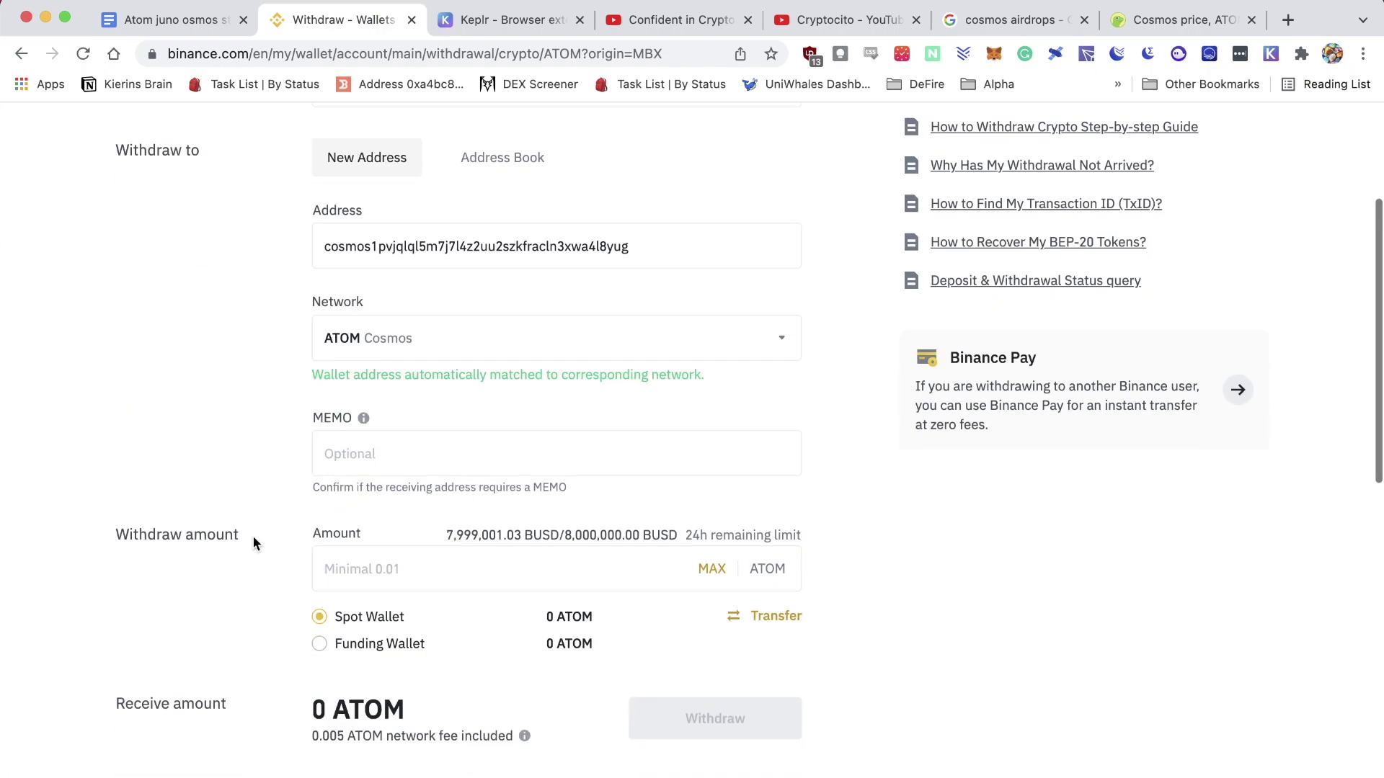
click(384, 556)
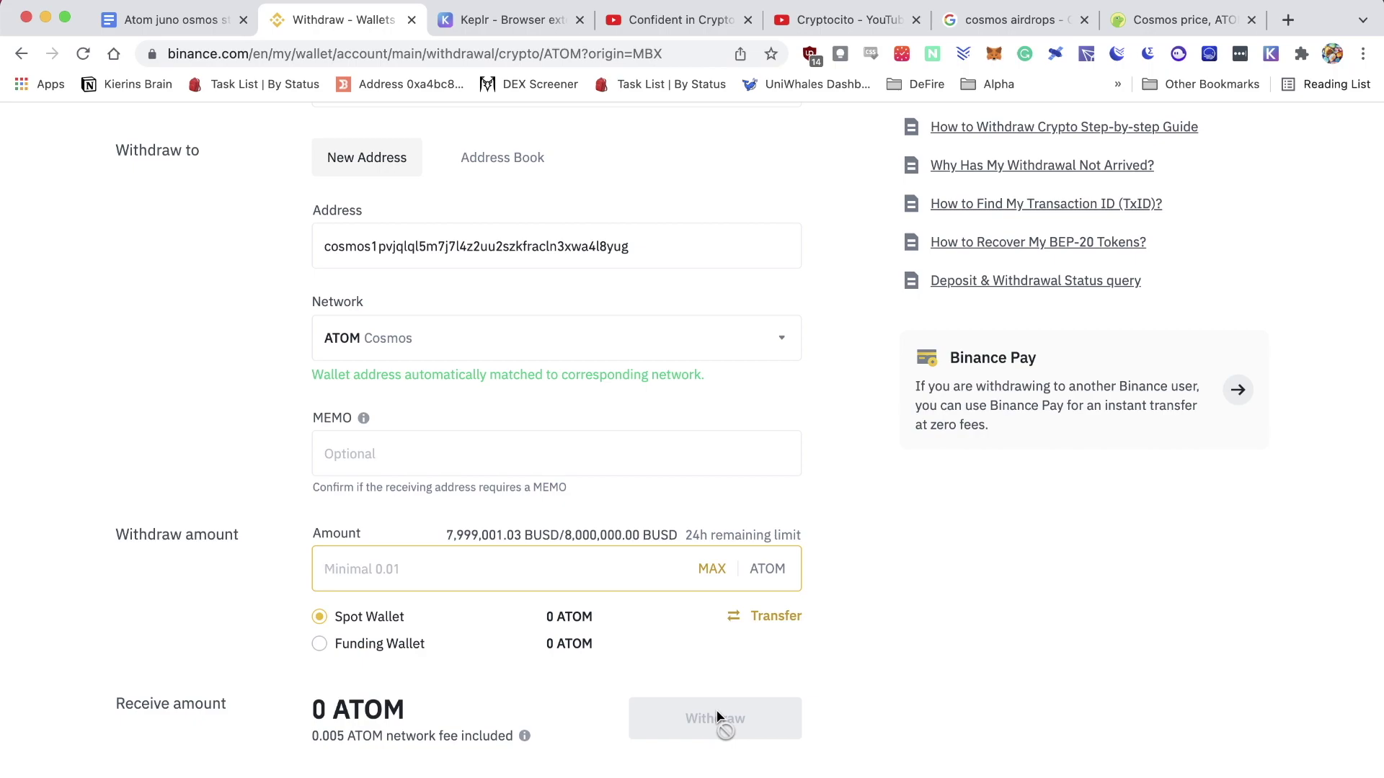
click(621, 405)
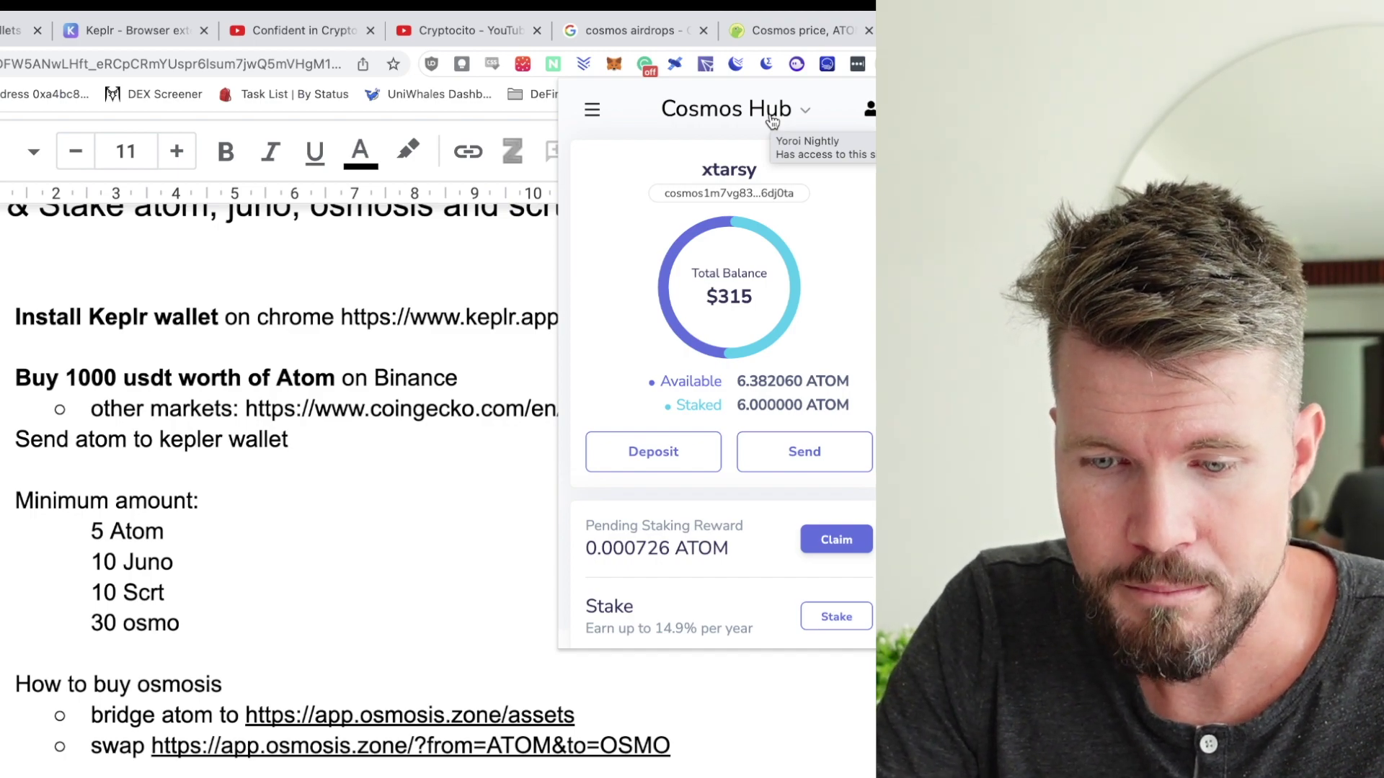
- Close the wallet popup and review the 30 OSMO and 10 JUNO minimums in the notes
click(186, 573)
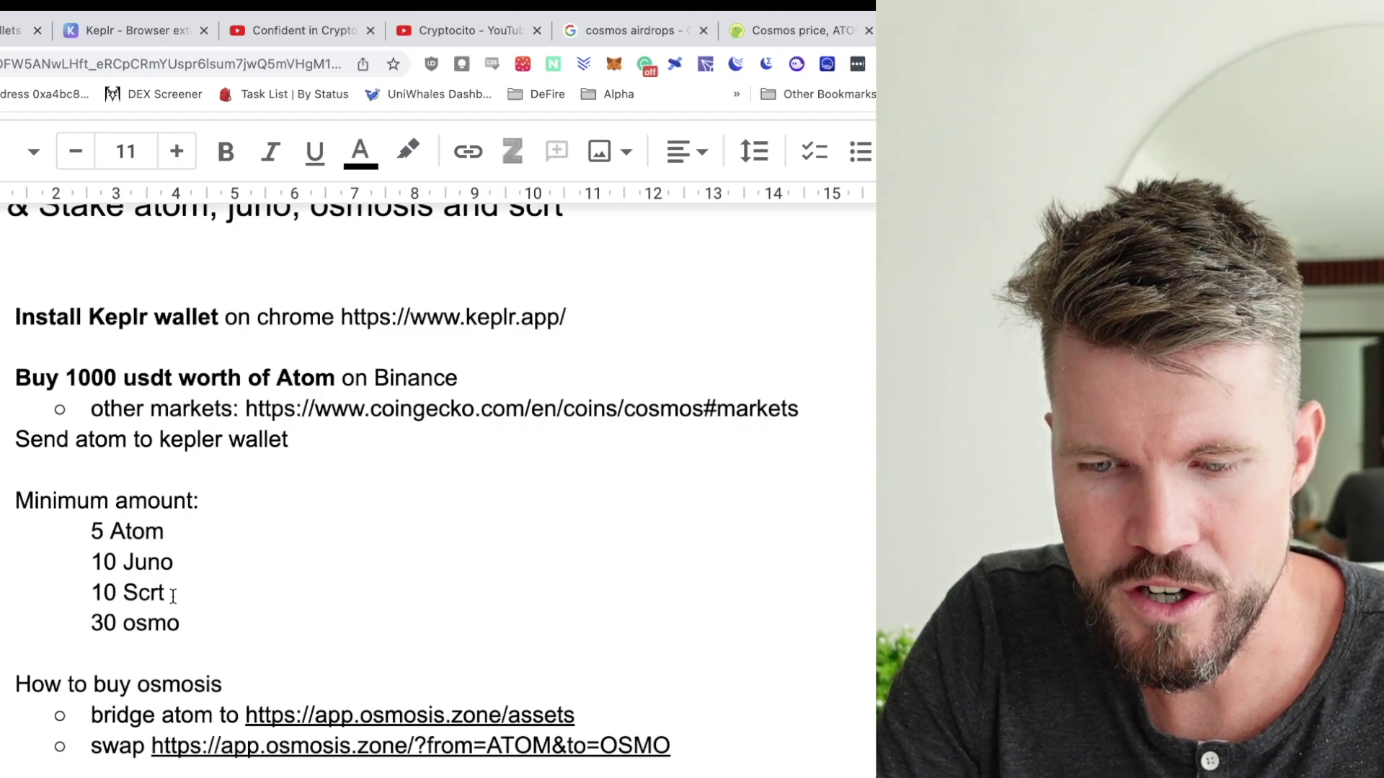
click(196, 624)
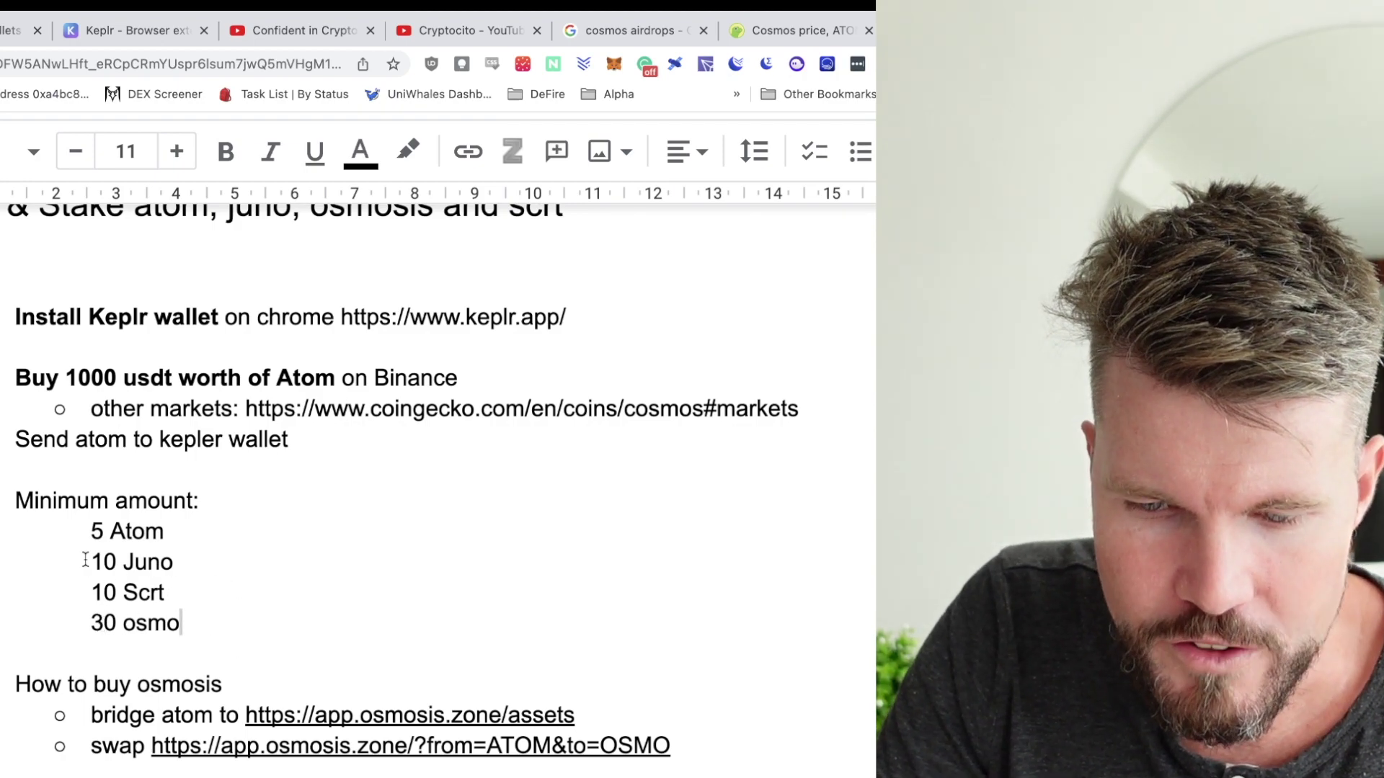
click(83, 569)
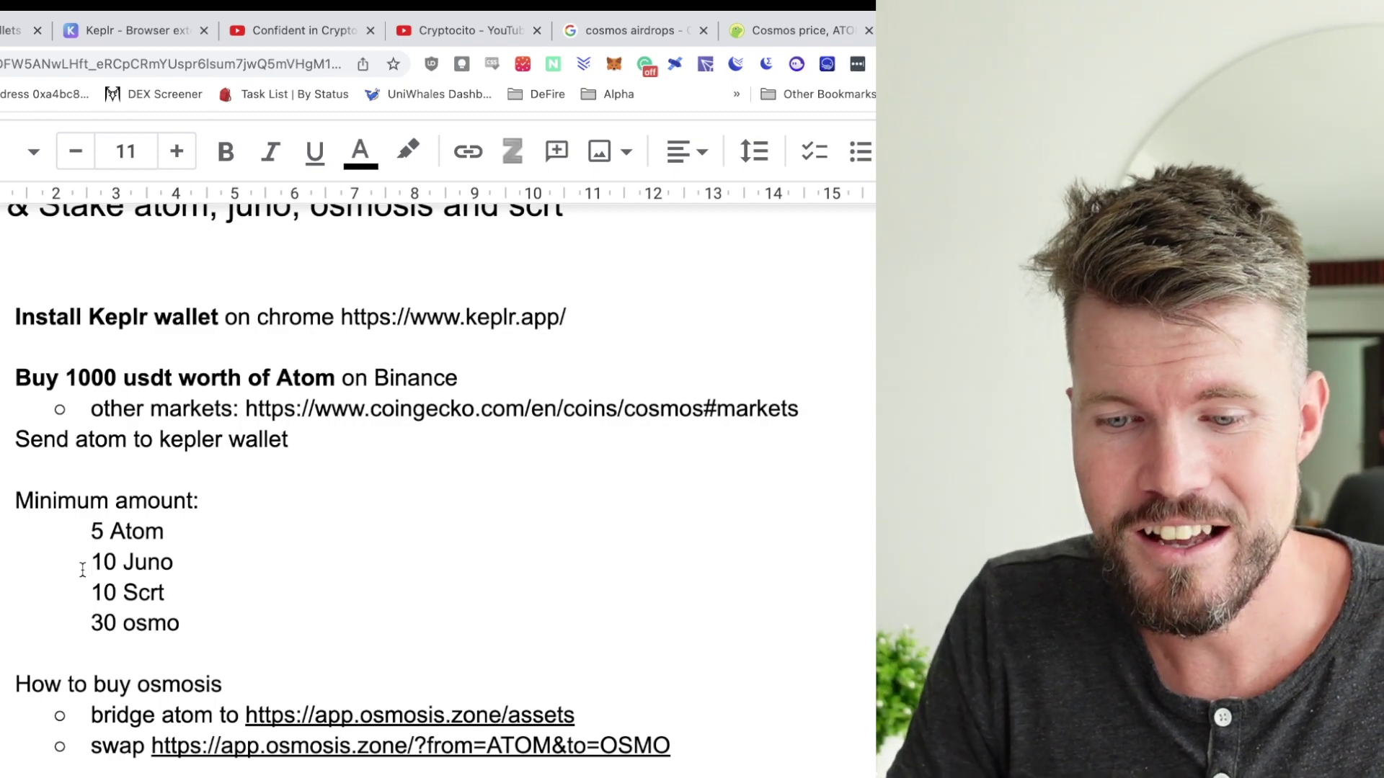
scroll(83, 569, down, 6)
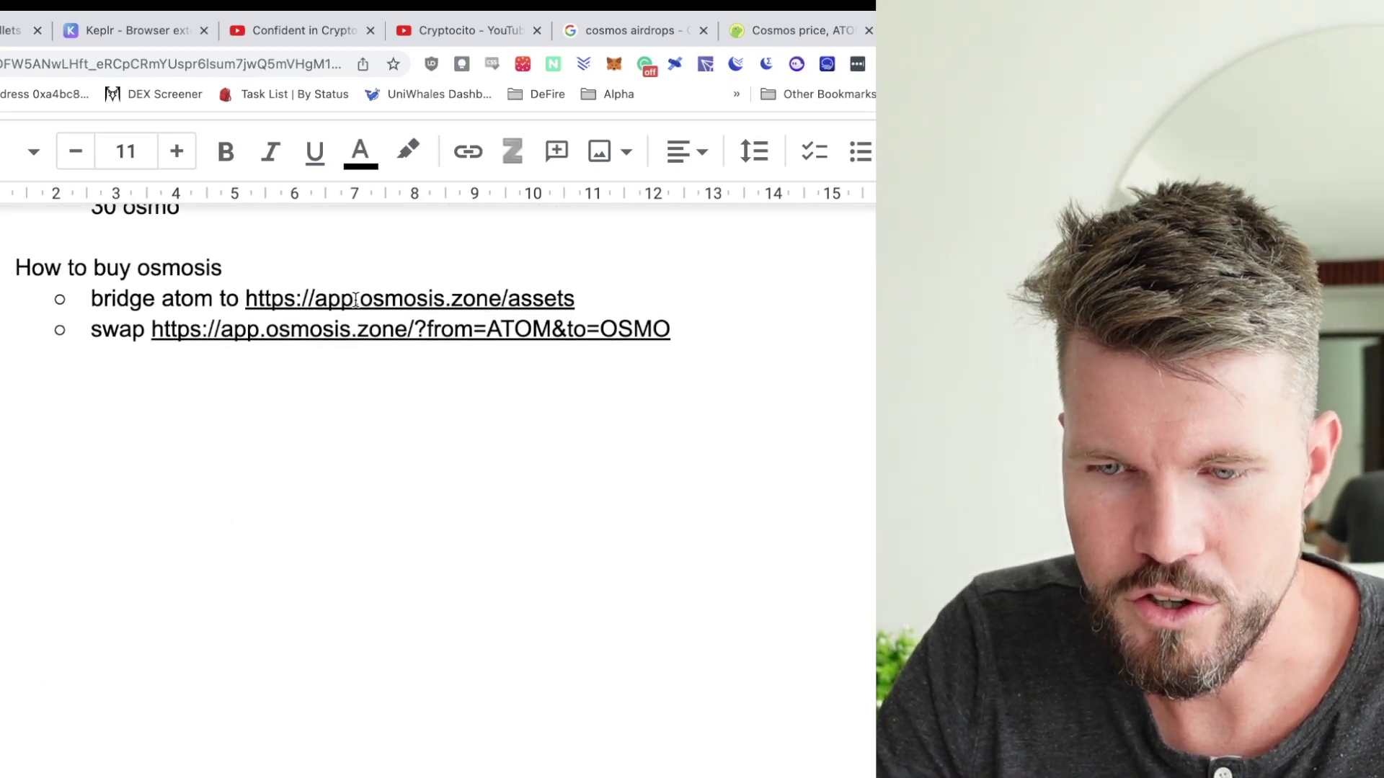
- Copy the osmosis assets link from the notes and start a new tab for it
drag(614, 303, 247, 303)
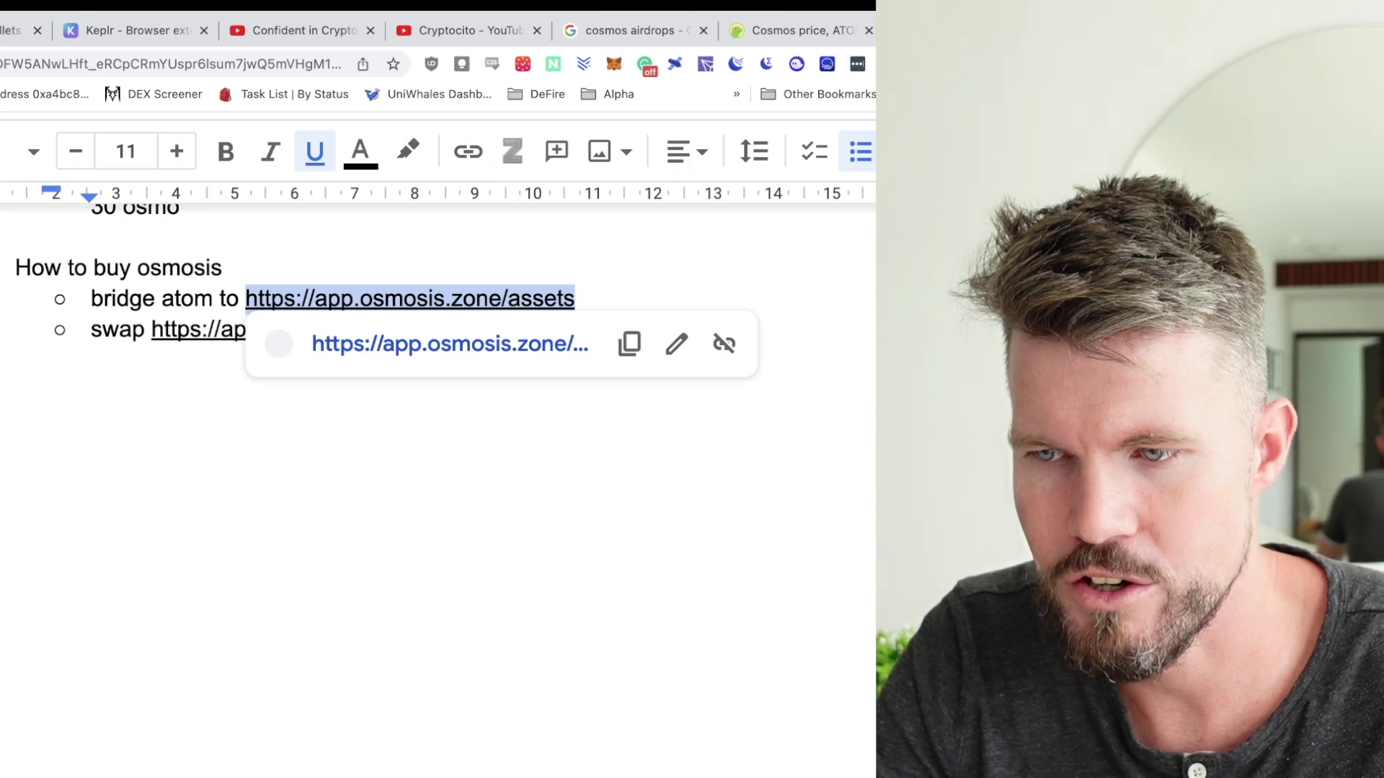
key(super+c)
key(super+t)
- Load app.osmosis.zone/assets and scroll through the asset balances table
key(super+v)
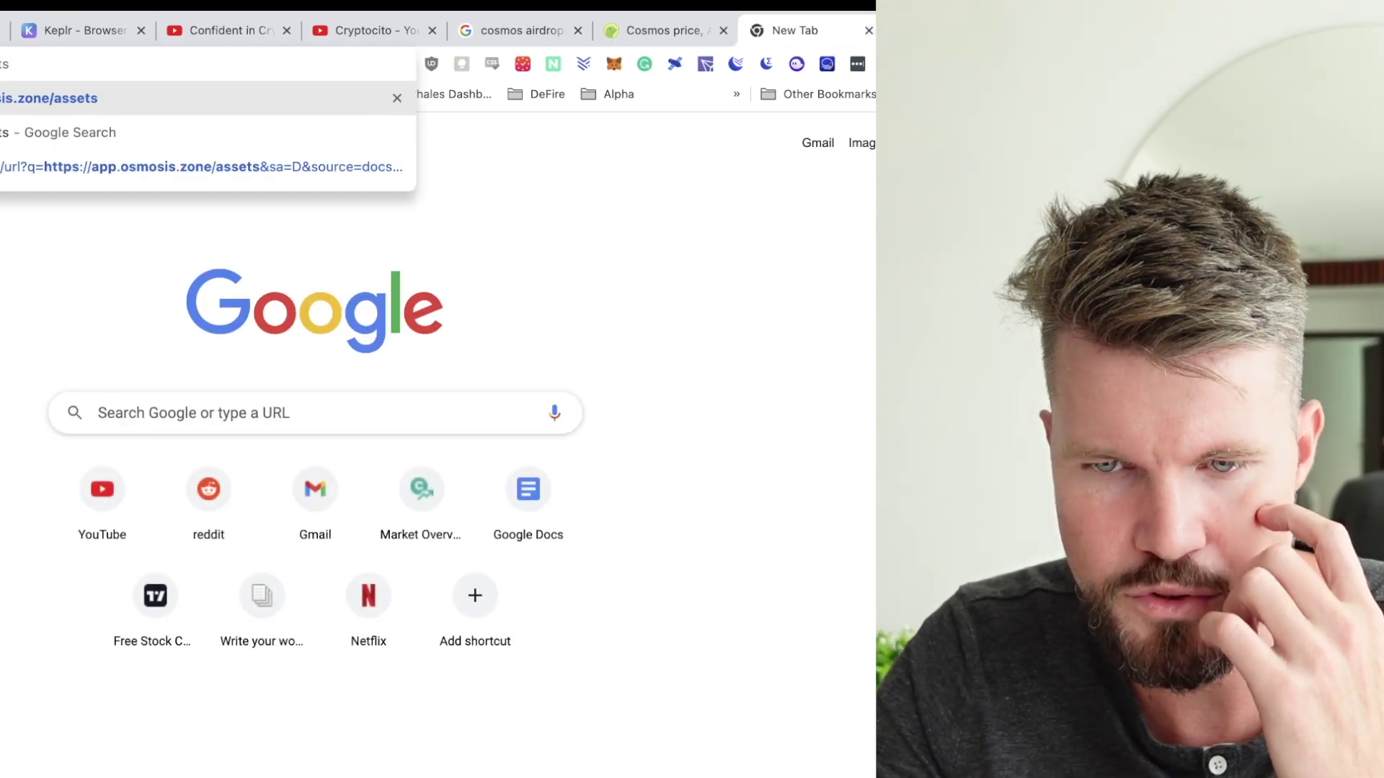
key(Return)
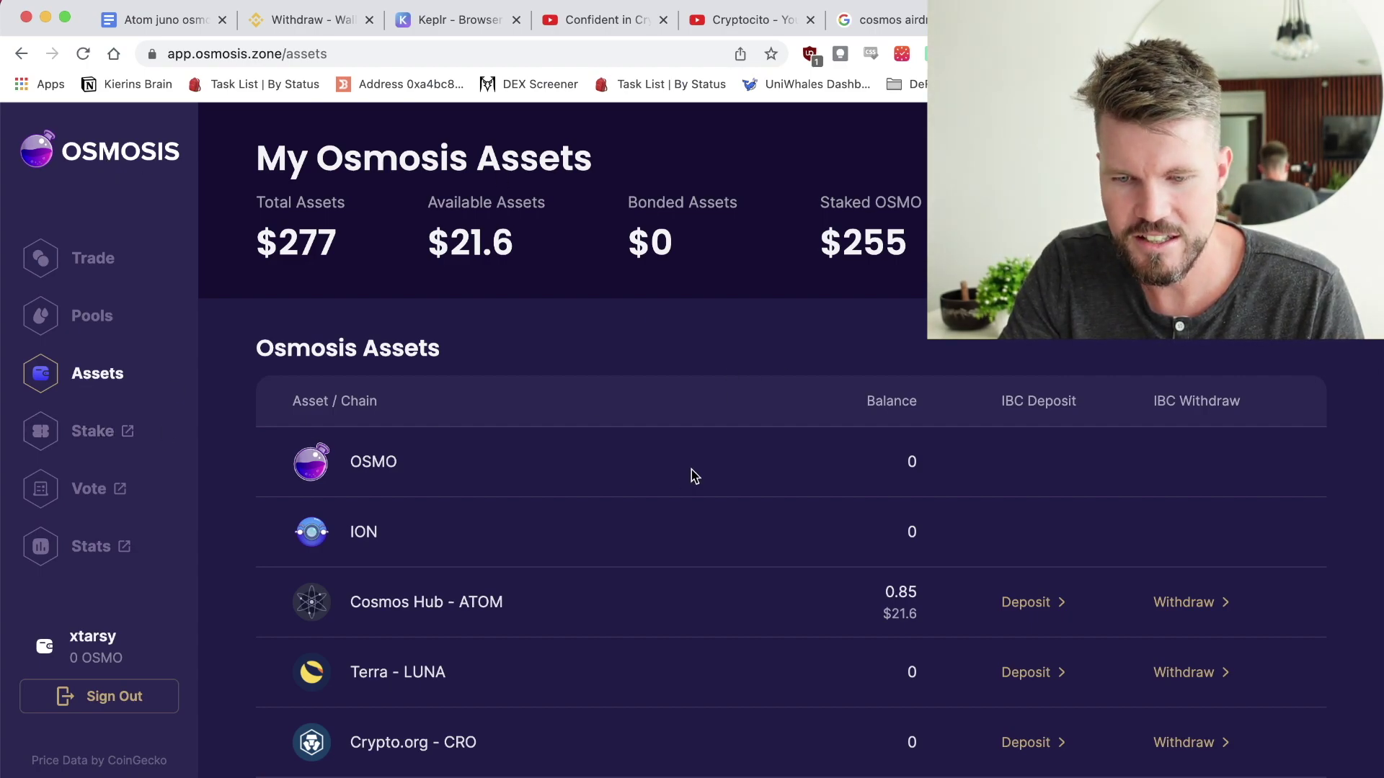
scroll(693, 476, down, 1)
scroll(693, 476, down, 3)
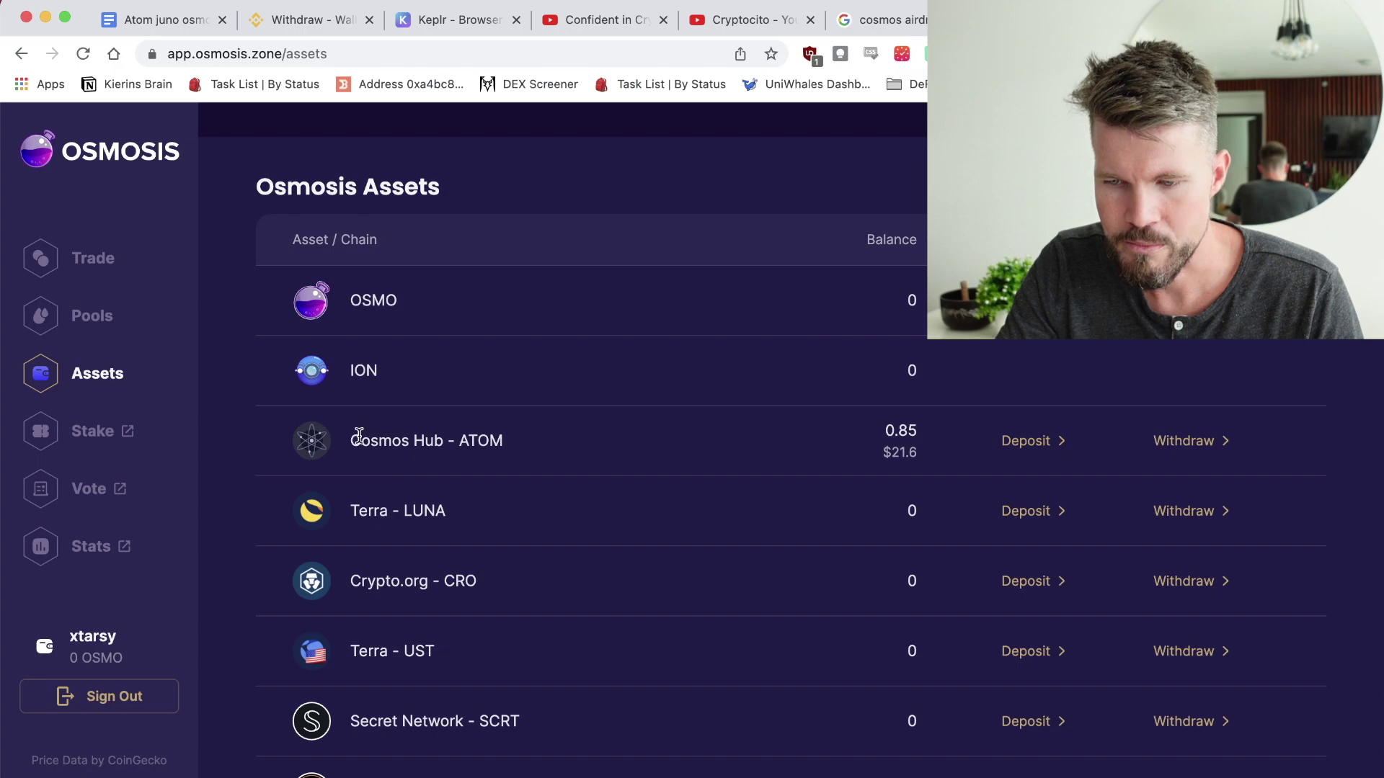
- Deposit 3 ATOM from the Cosmos Hub row into Osmosis, then go back to the notes
click(1029, 442)
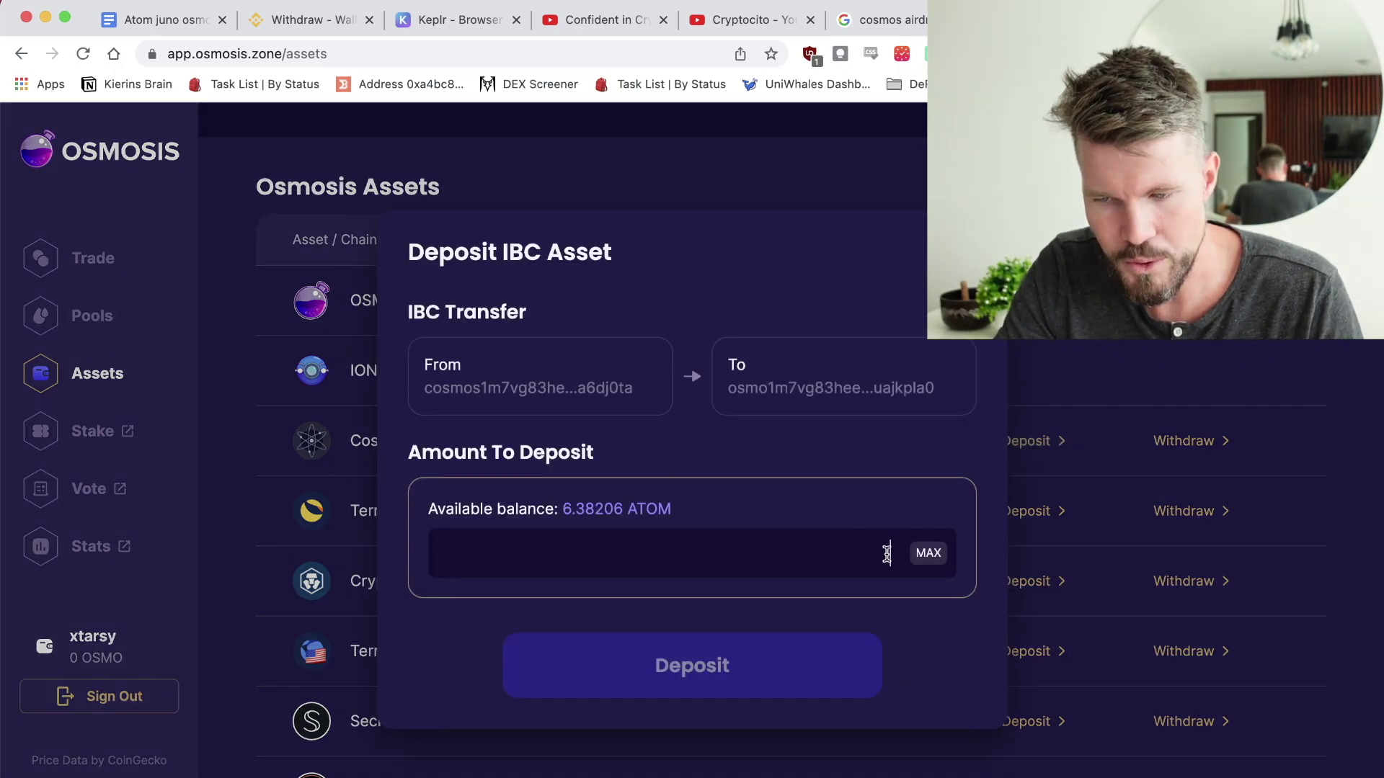
text(3)
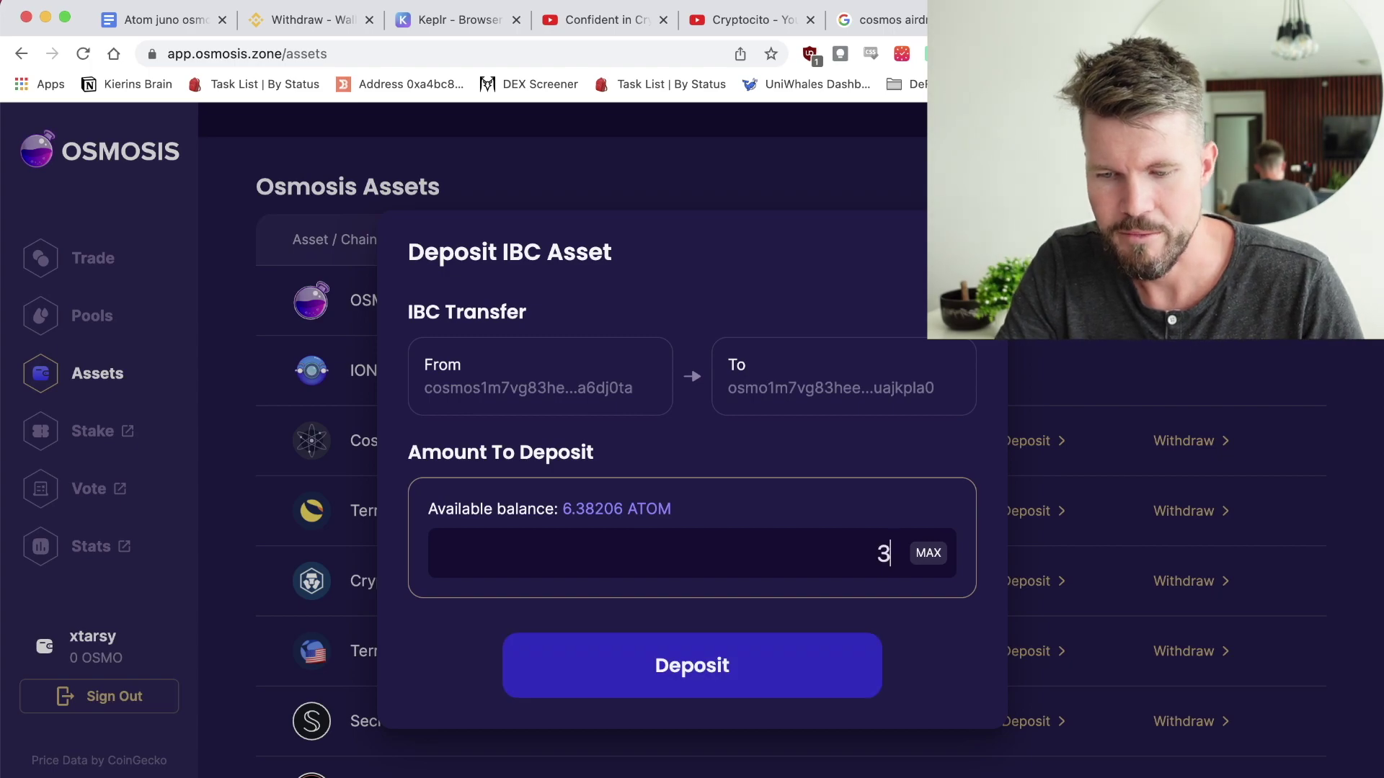
click(695, 662)
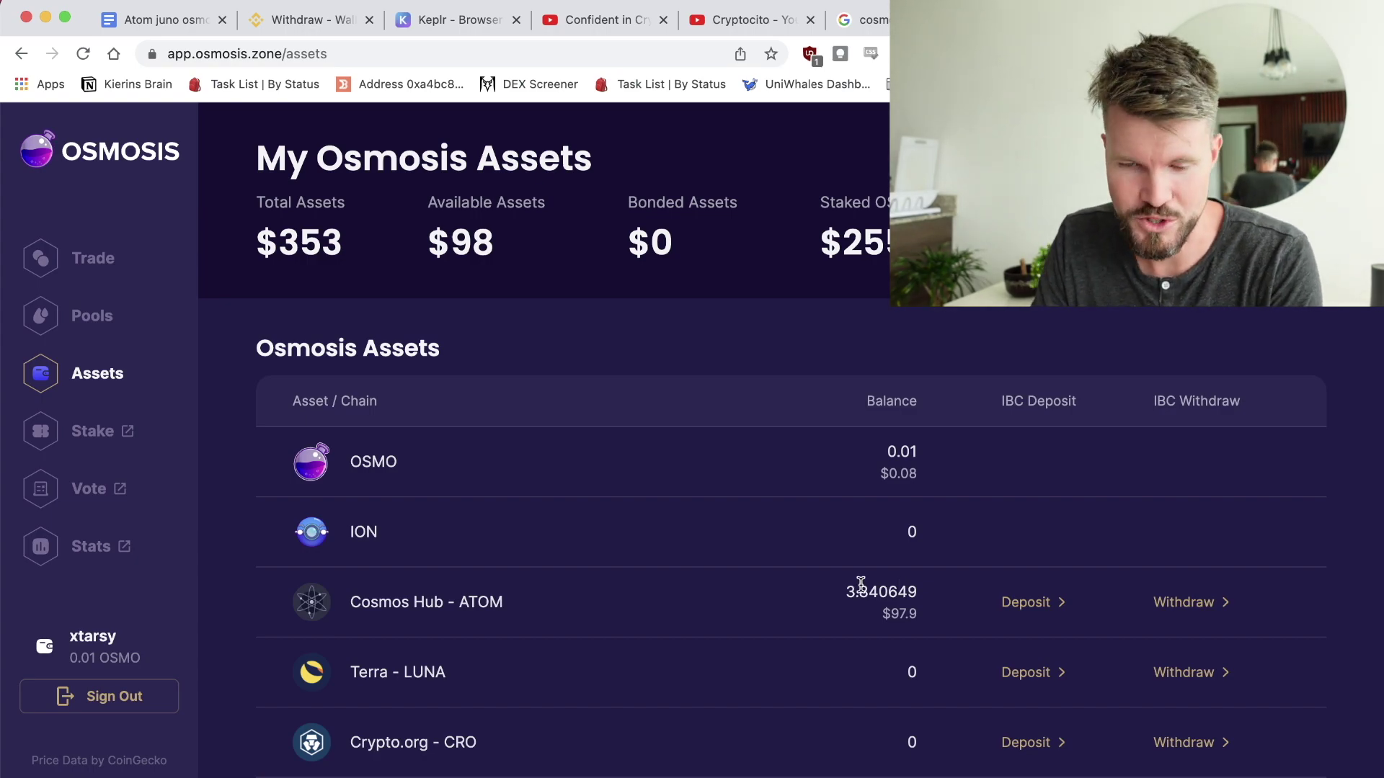
click(167, 22)
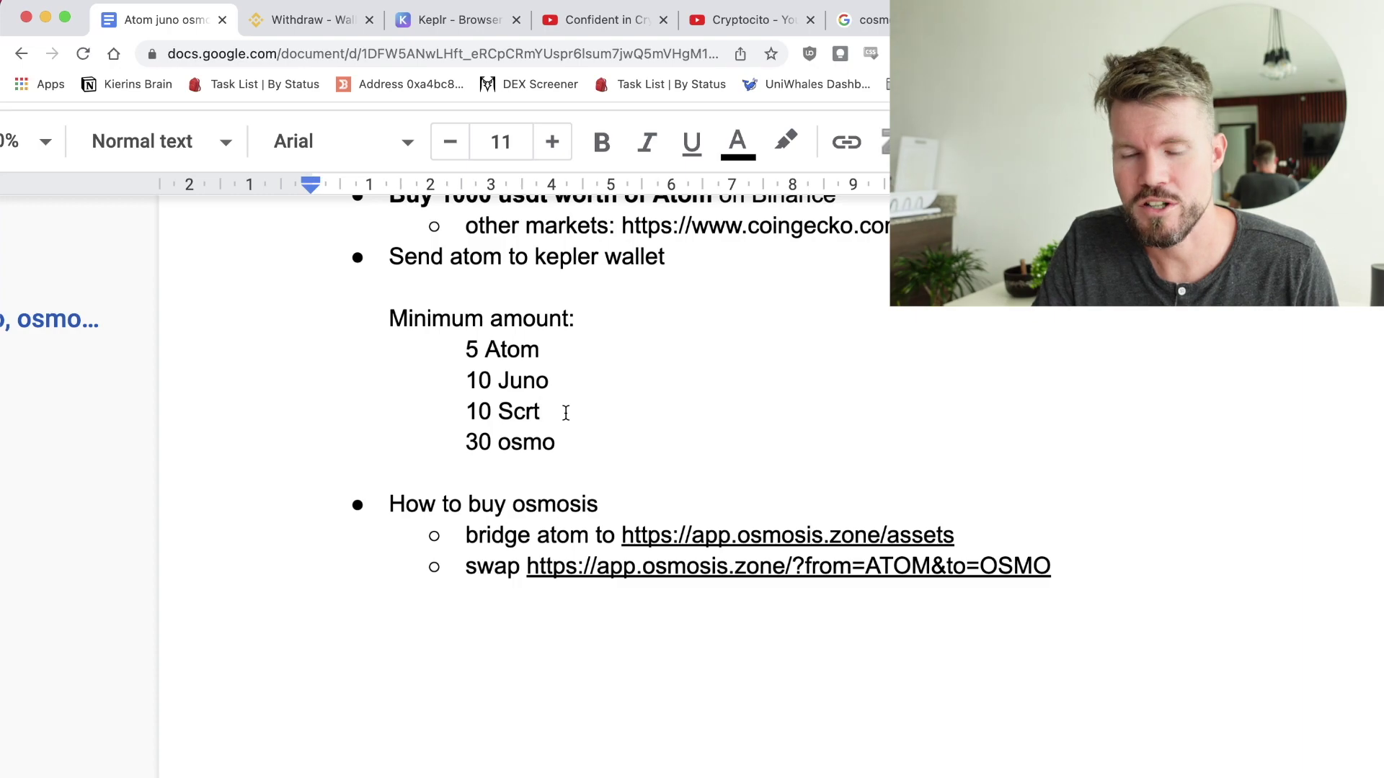
- Review the 30 OSMO and 5 ATOM minimums in the notes, then return to Osmosis
click(589, 445)
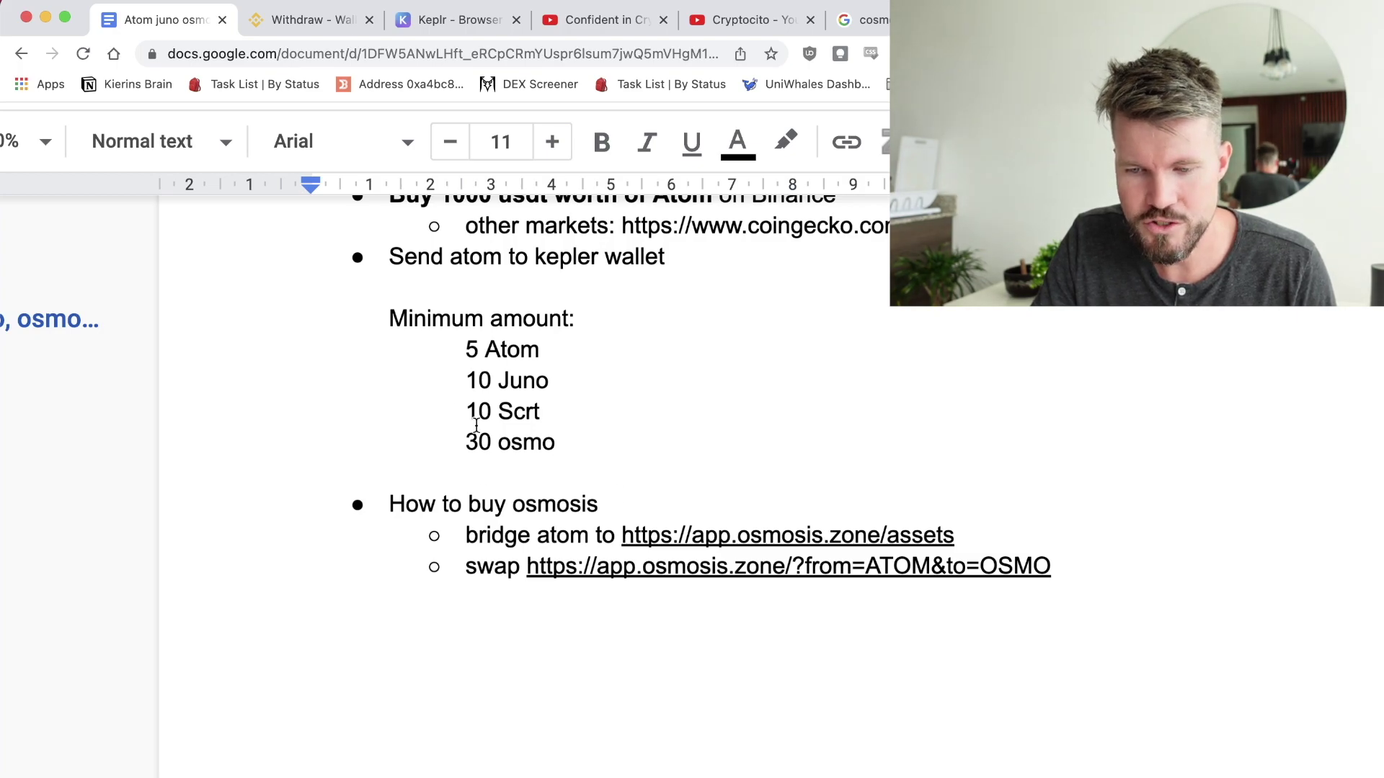
drag(465, 350, 564, 351)
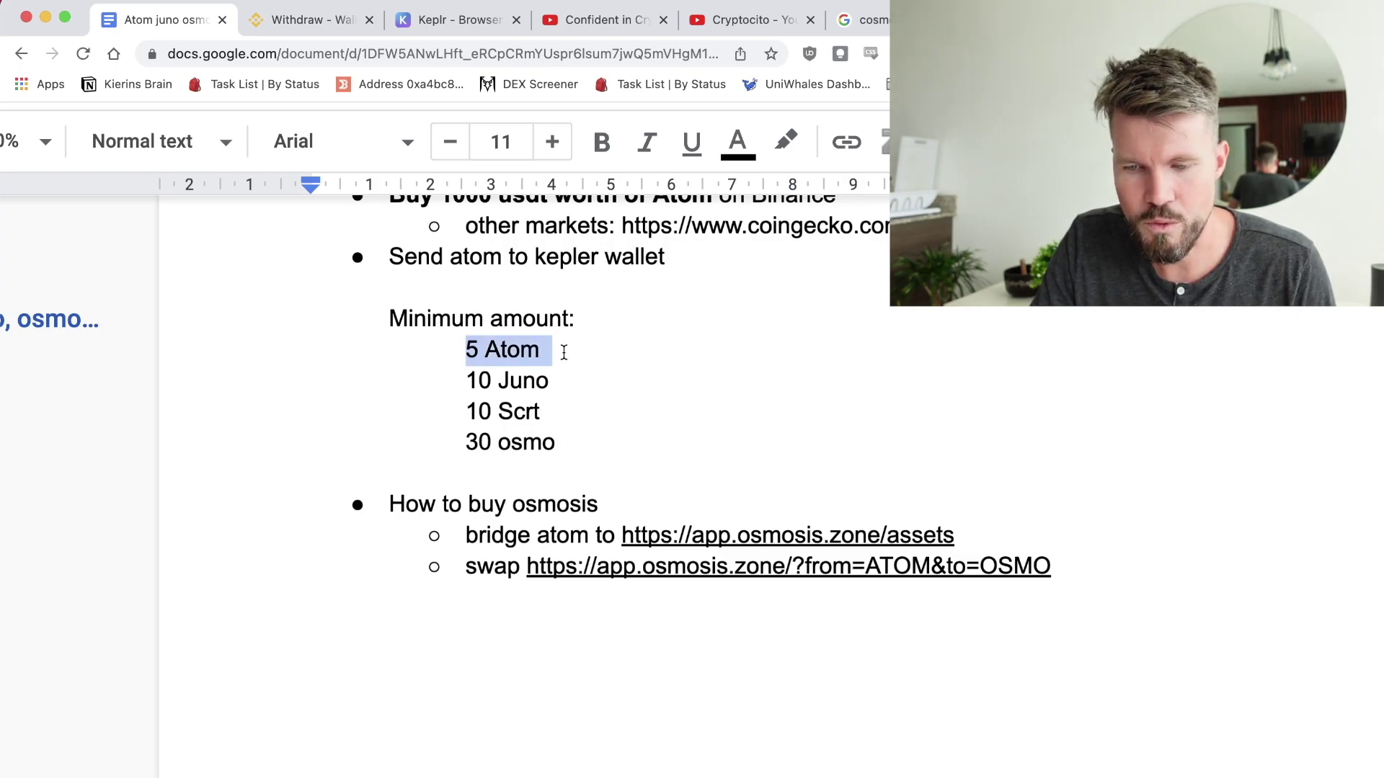
click(564, 352)
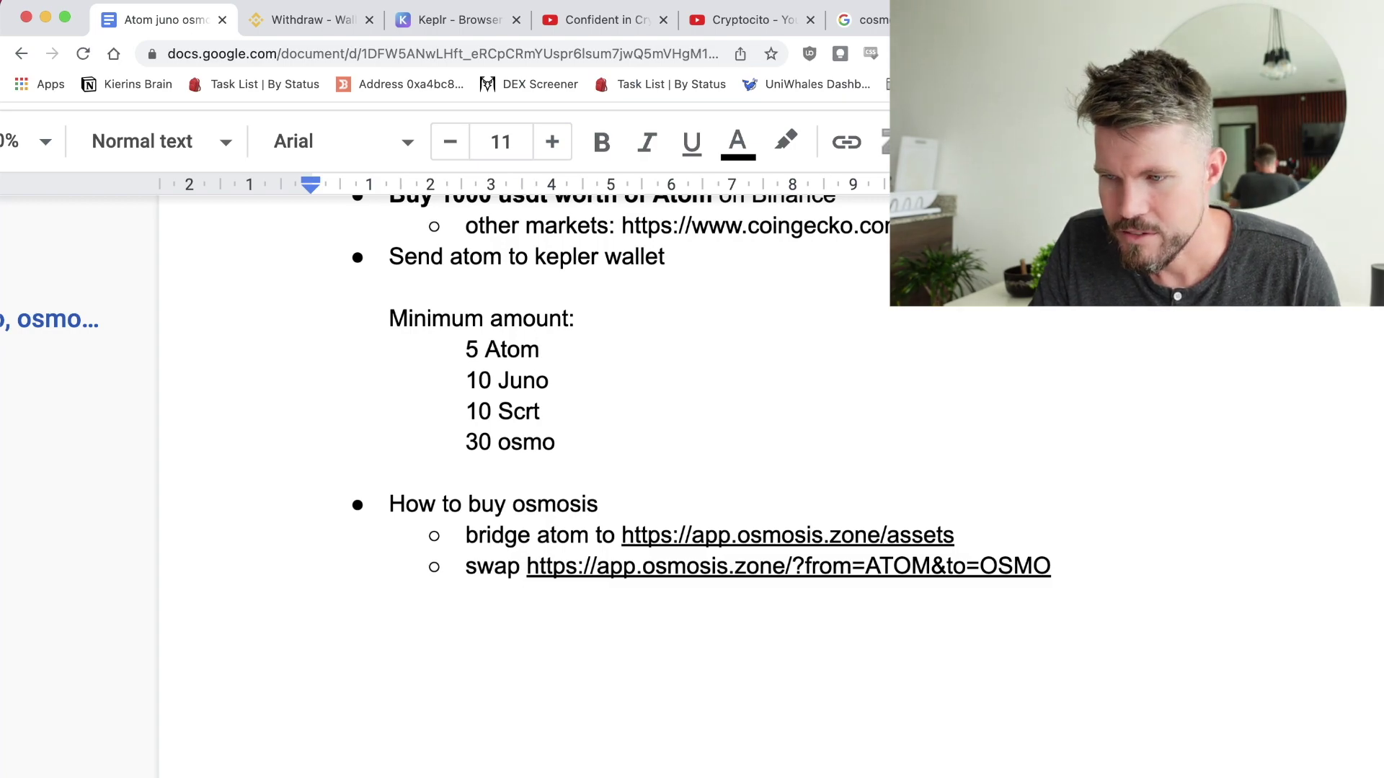
key(super+9)
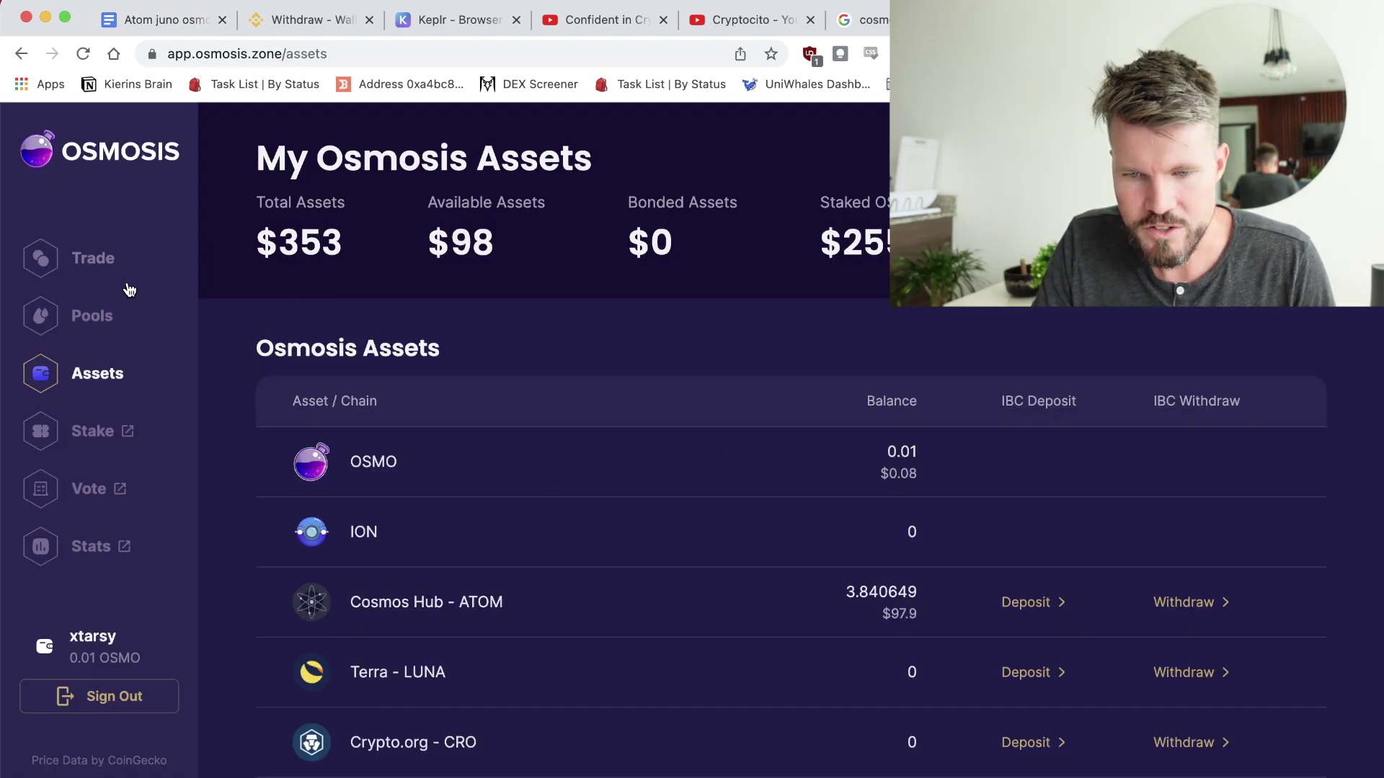
- Swap 1 ATOM for about 3.0005 OSMO on the Trade page and approve it in Keplr
click(85, 266)
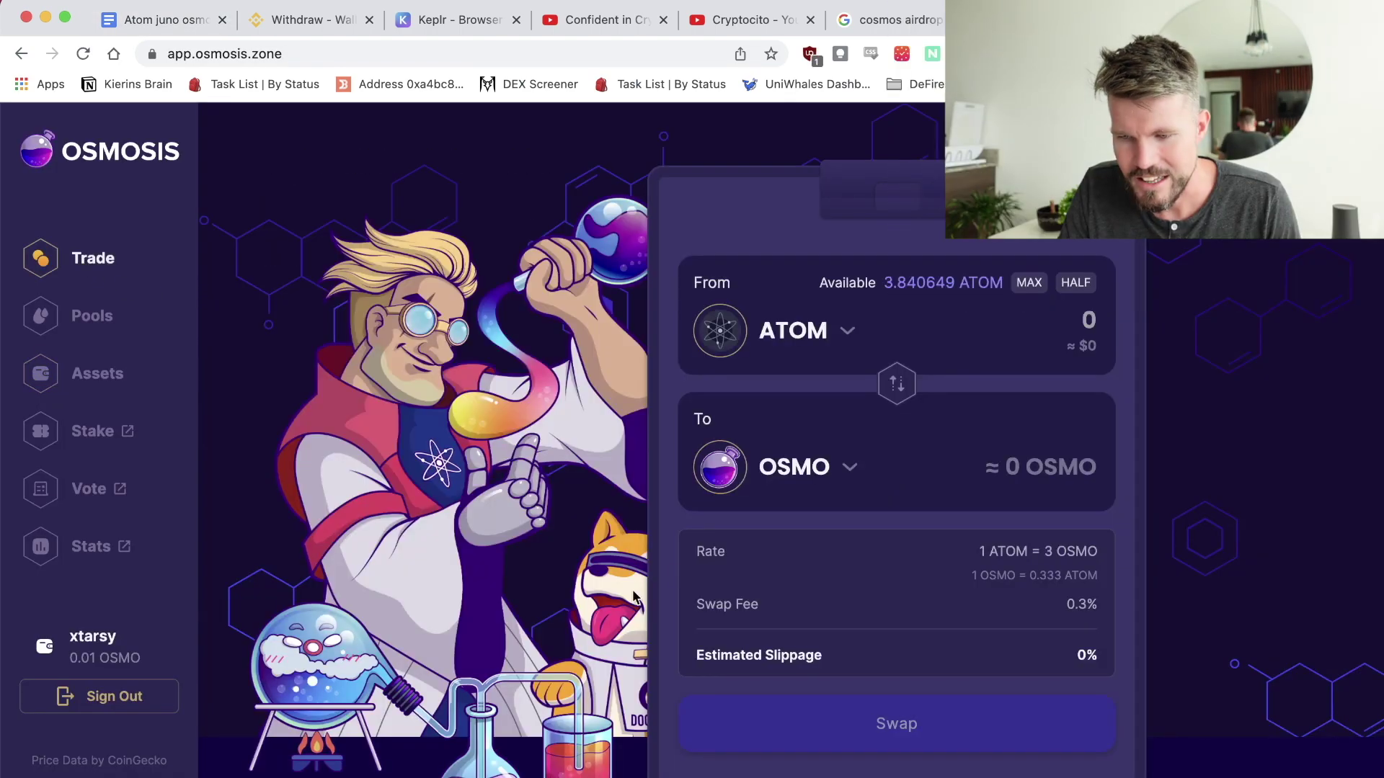
click(1081, 317)
text(1)
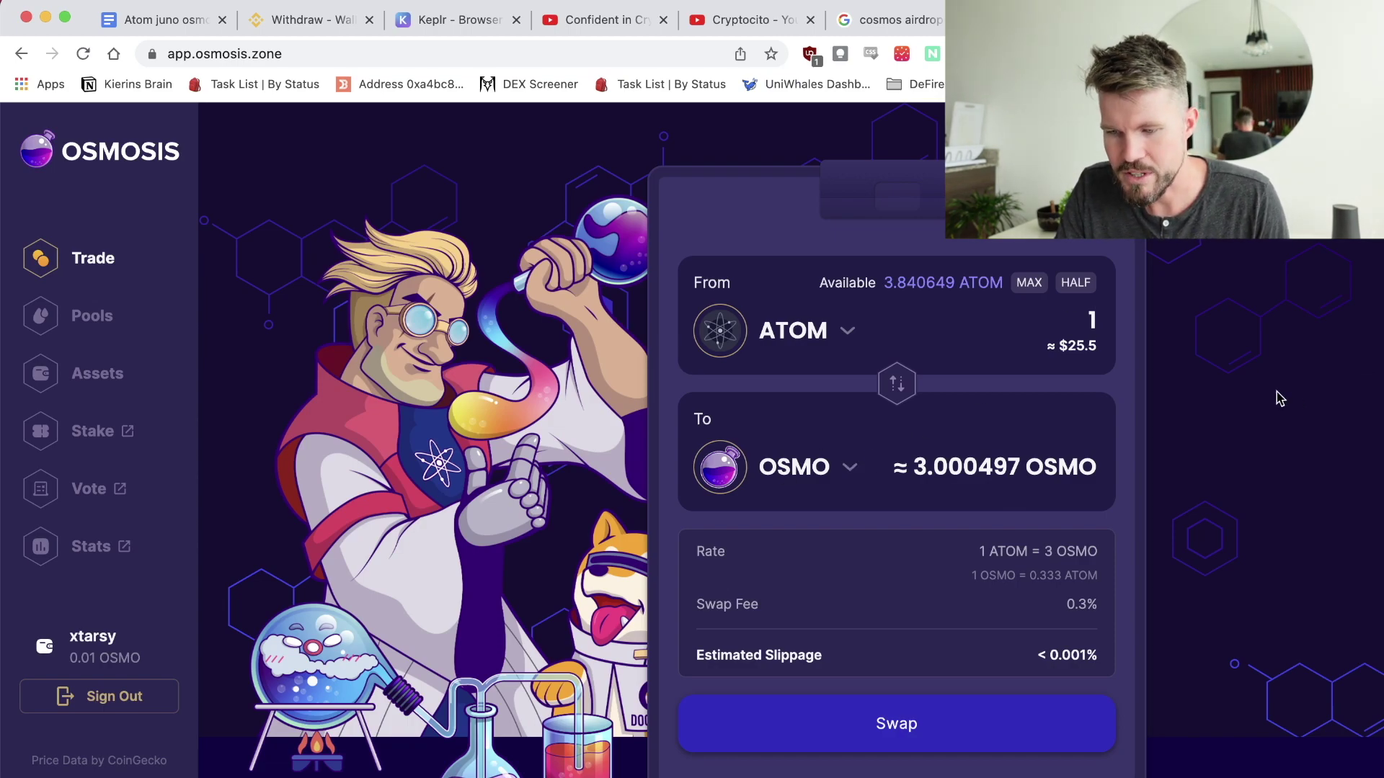
text(0)
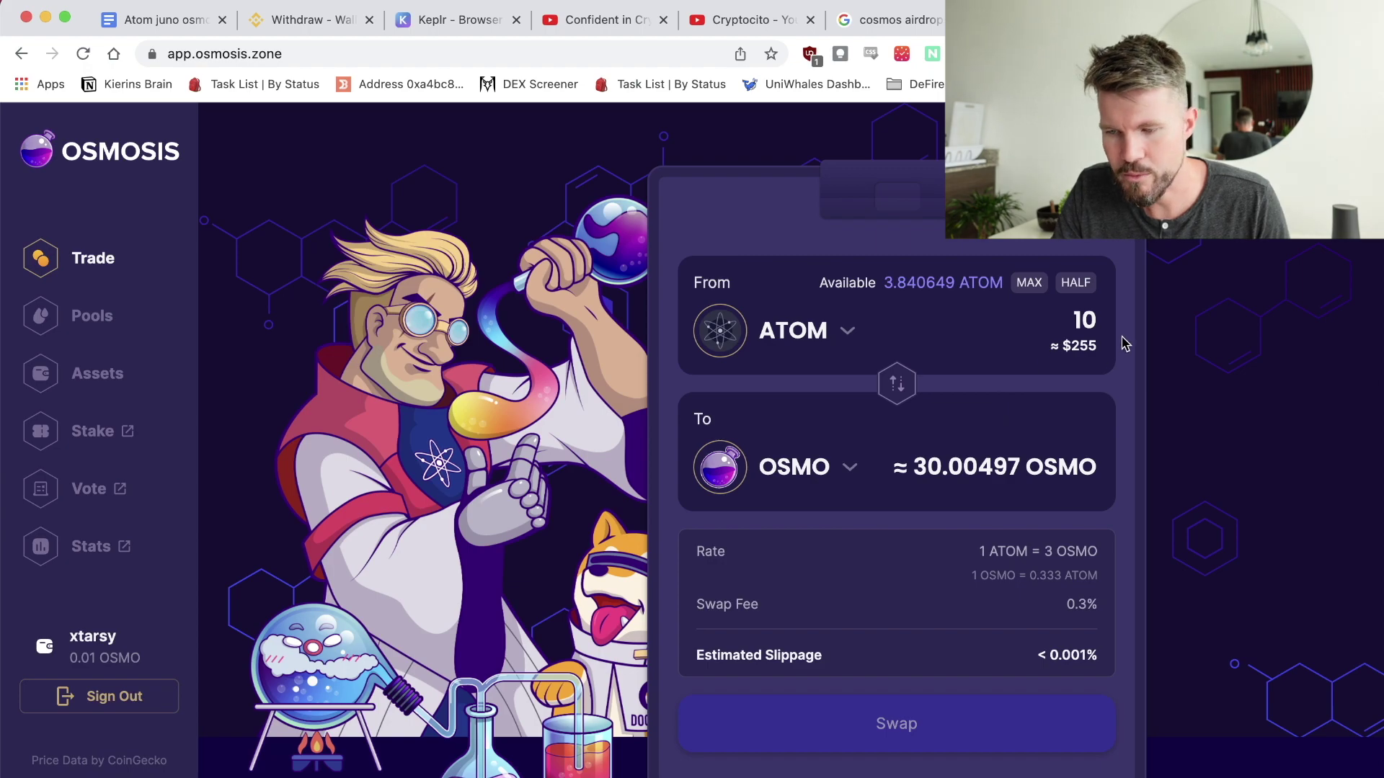
key(BackSpace)
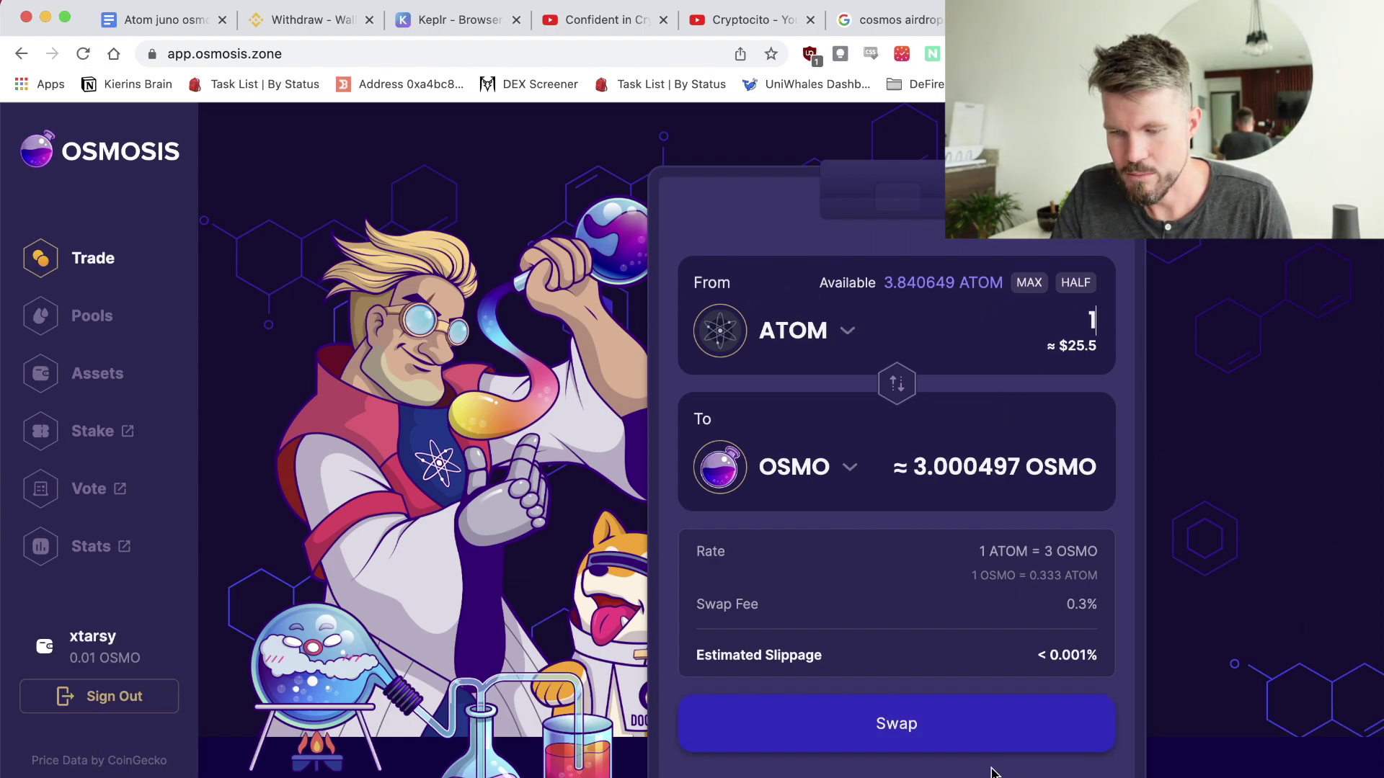
click(893, 728)
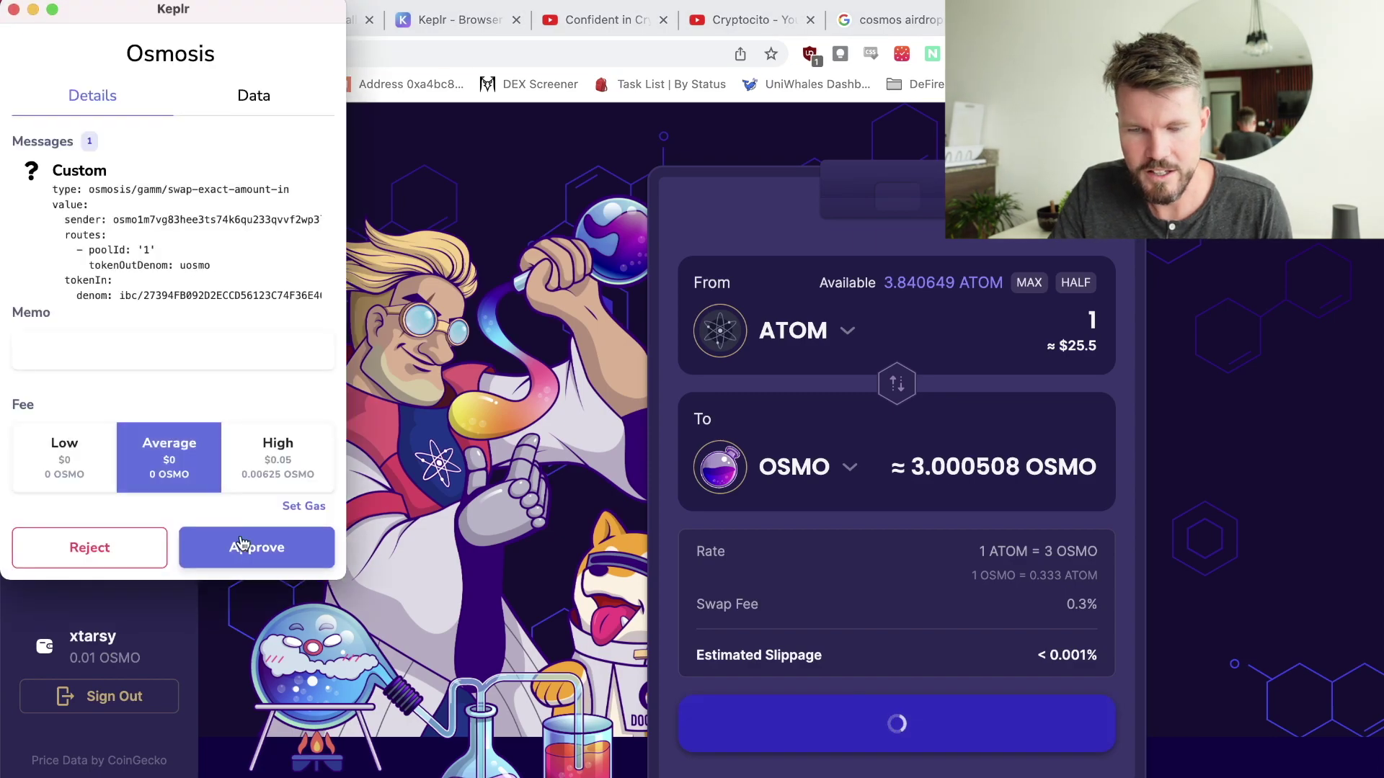
click(269, 553)
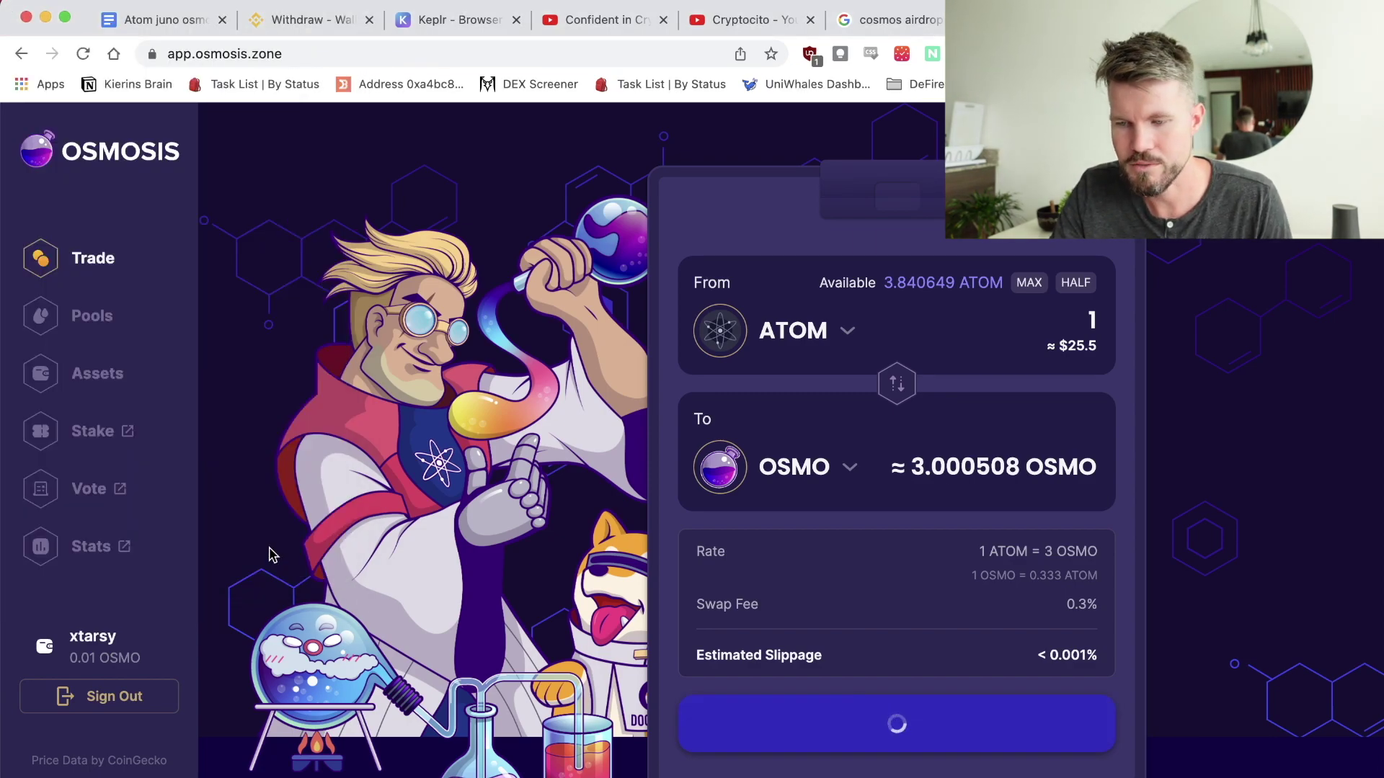
- Change the swap's receiving token from OSMO to JUNO
click(786, 474)
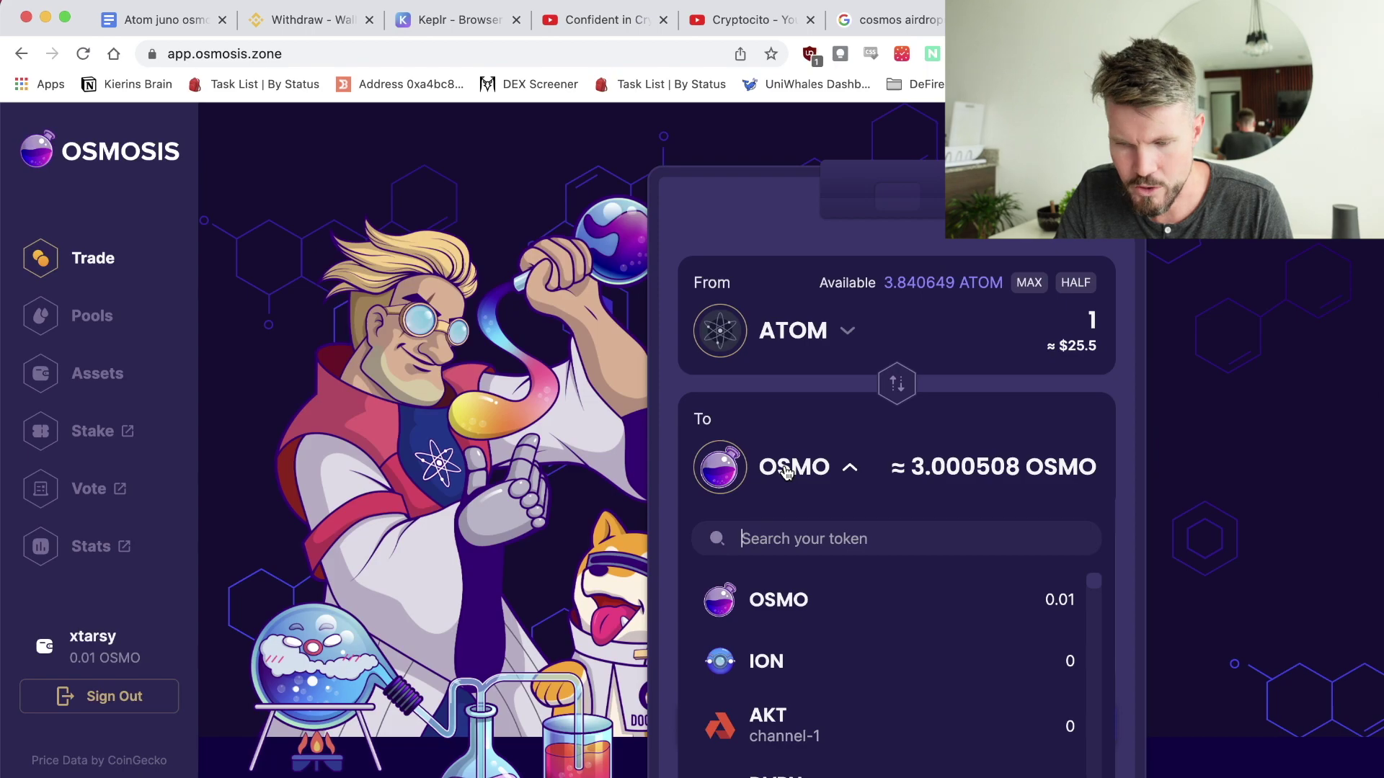
click(789, 541)
text(juno)
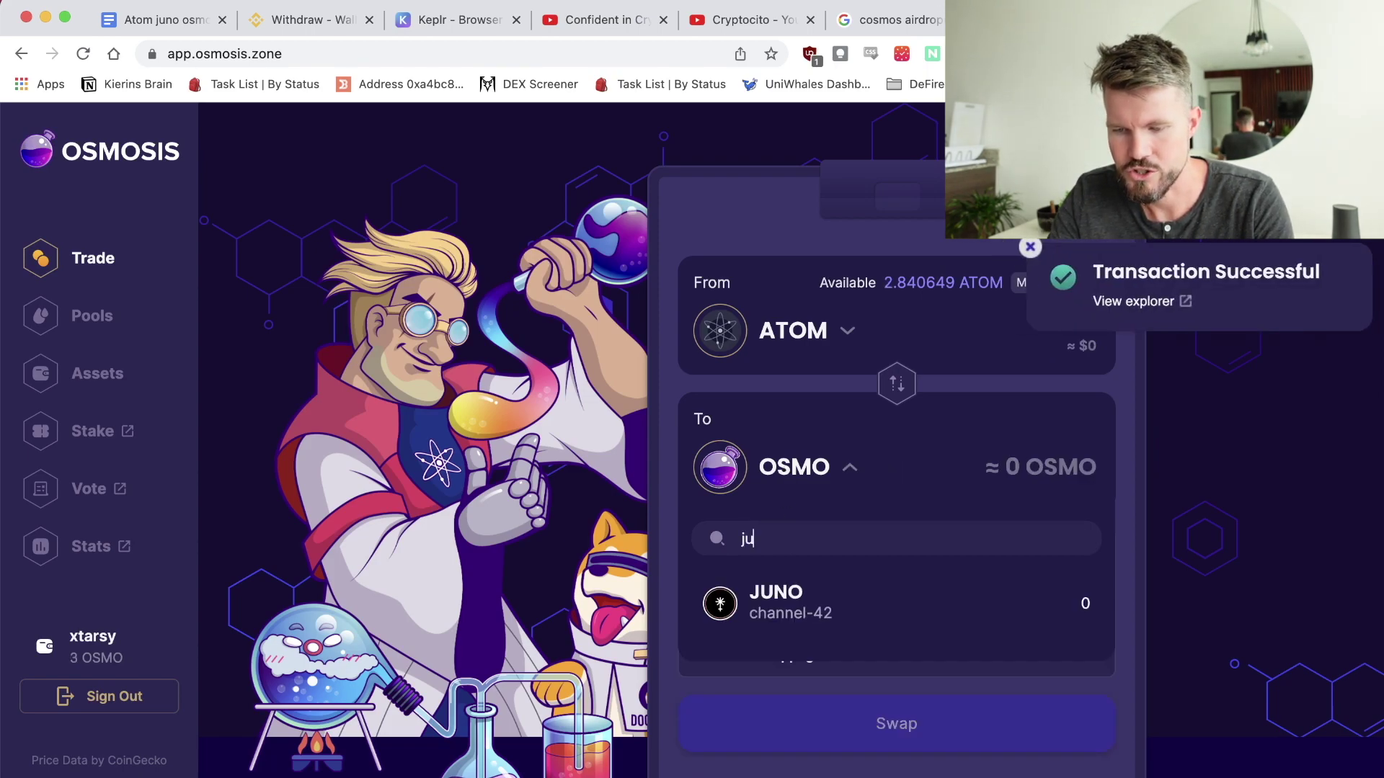
click(756, 621)
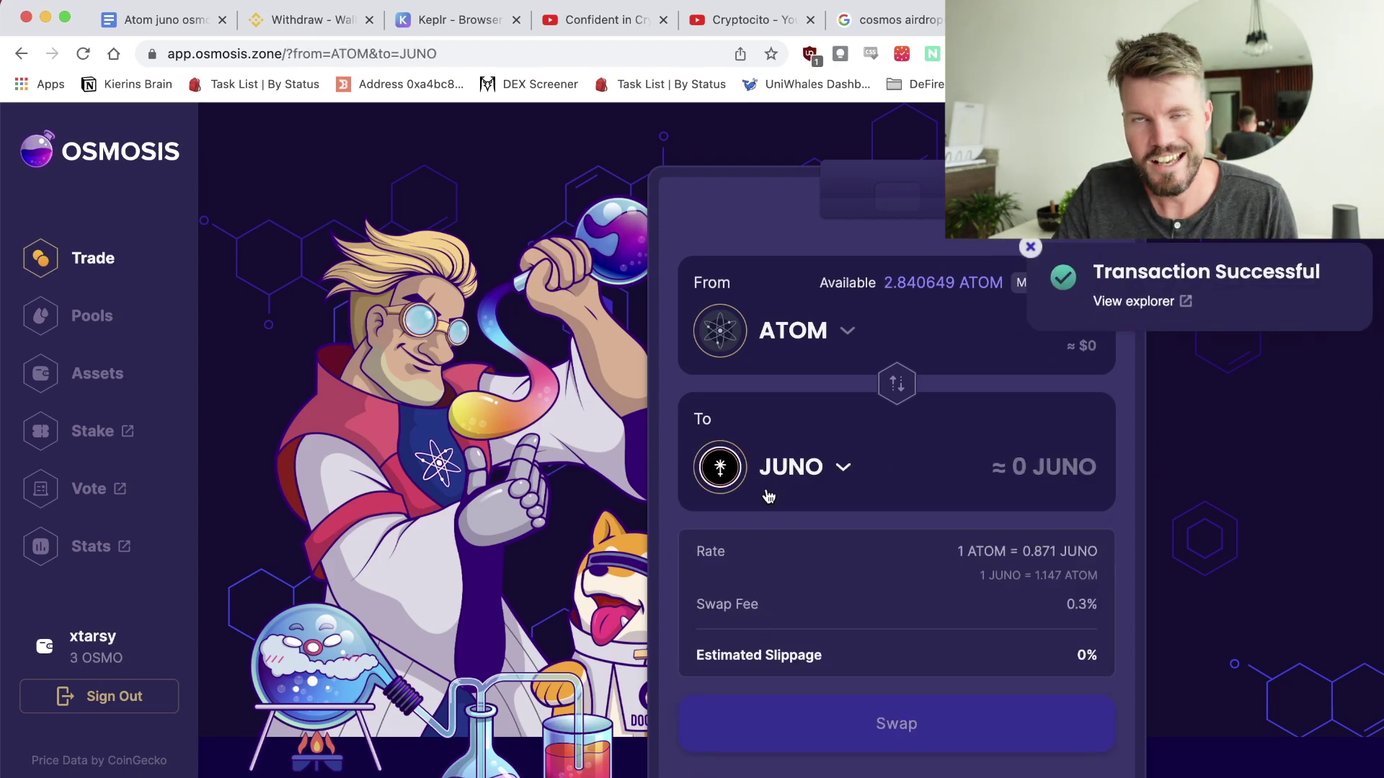
- Enter 1 ATOM as the amount and submit the swap for about 0.871316 JUNO
click(1024, 320)
text(10)
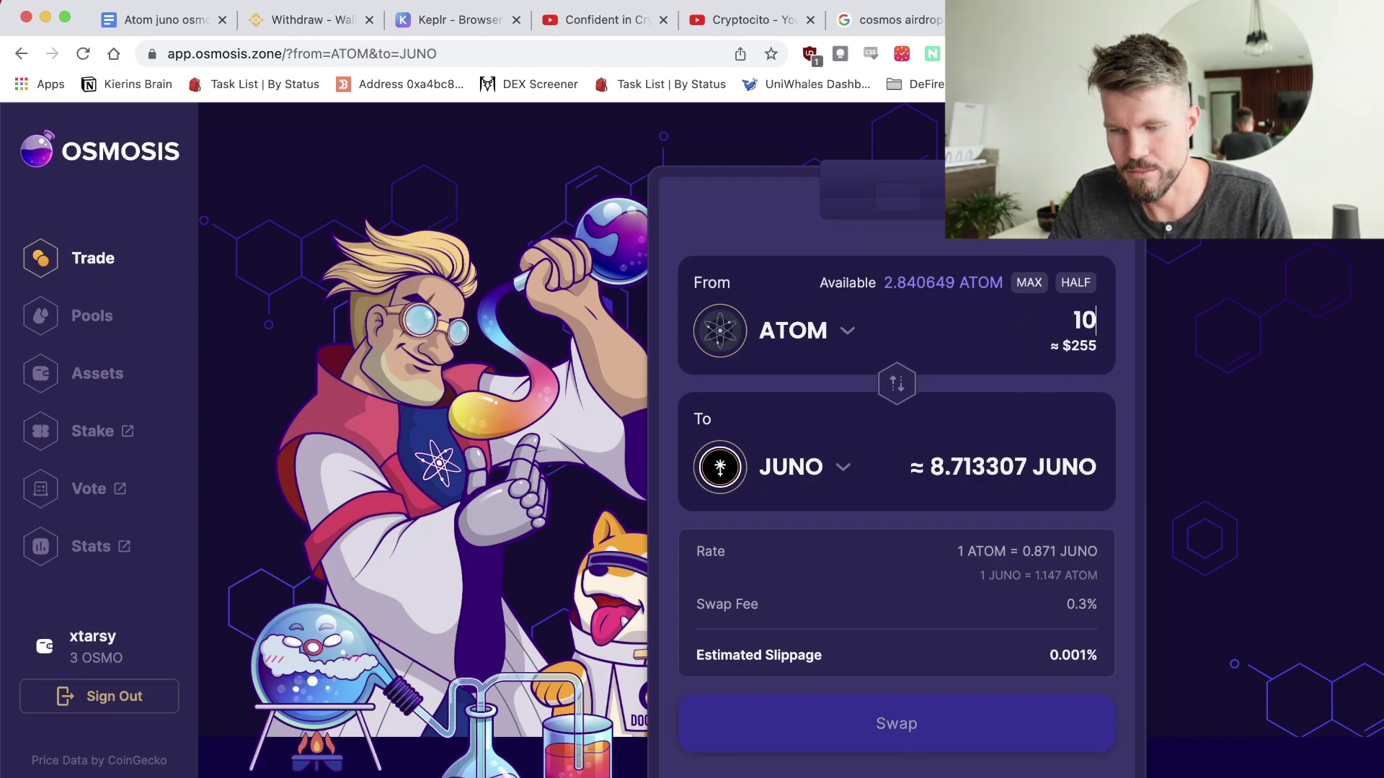
key(BackSpace)
text(1)
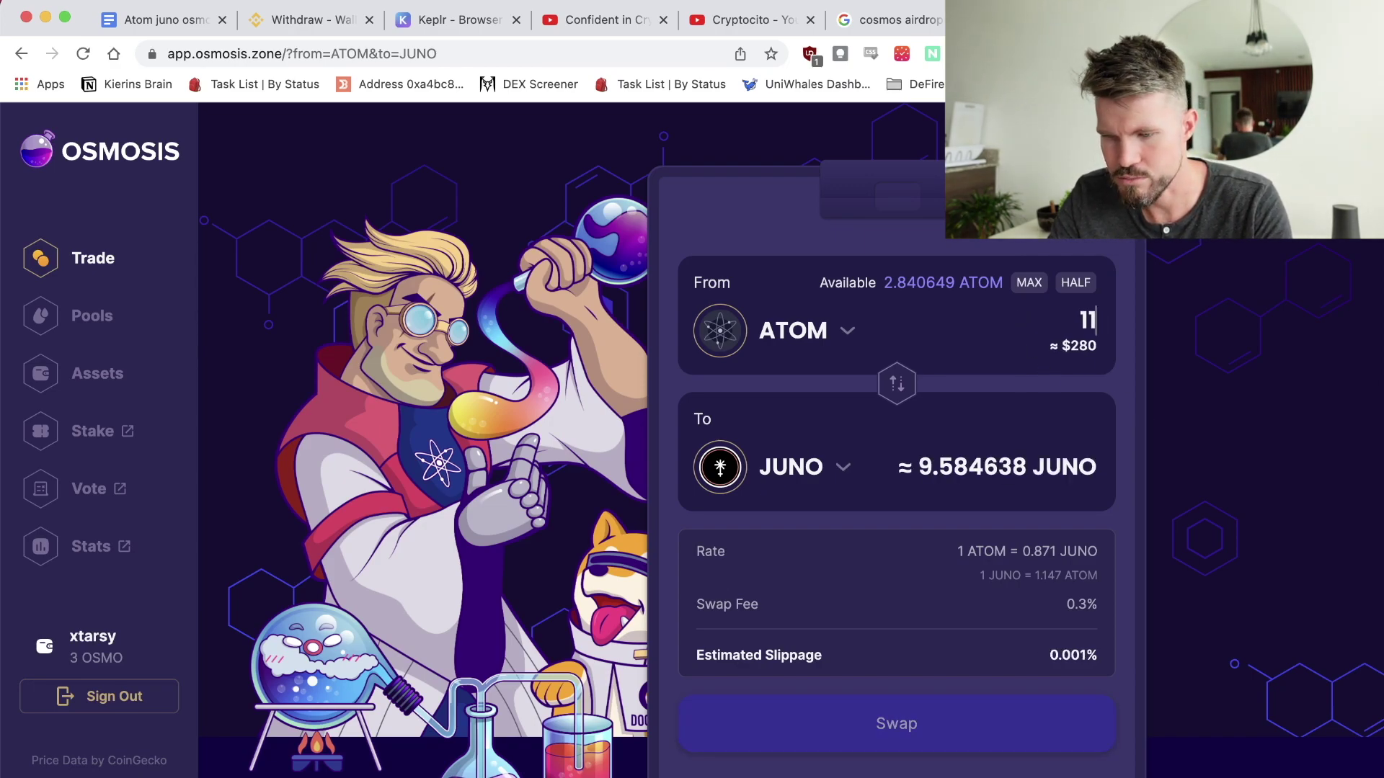
key(BackSpace)
text(2)
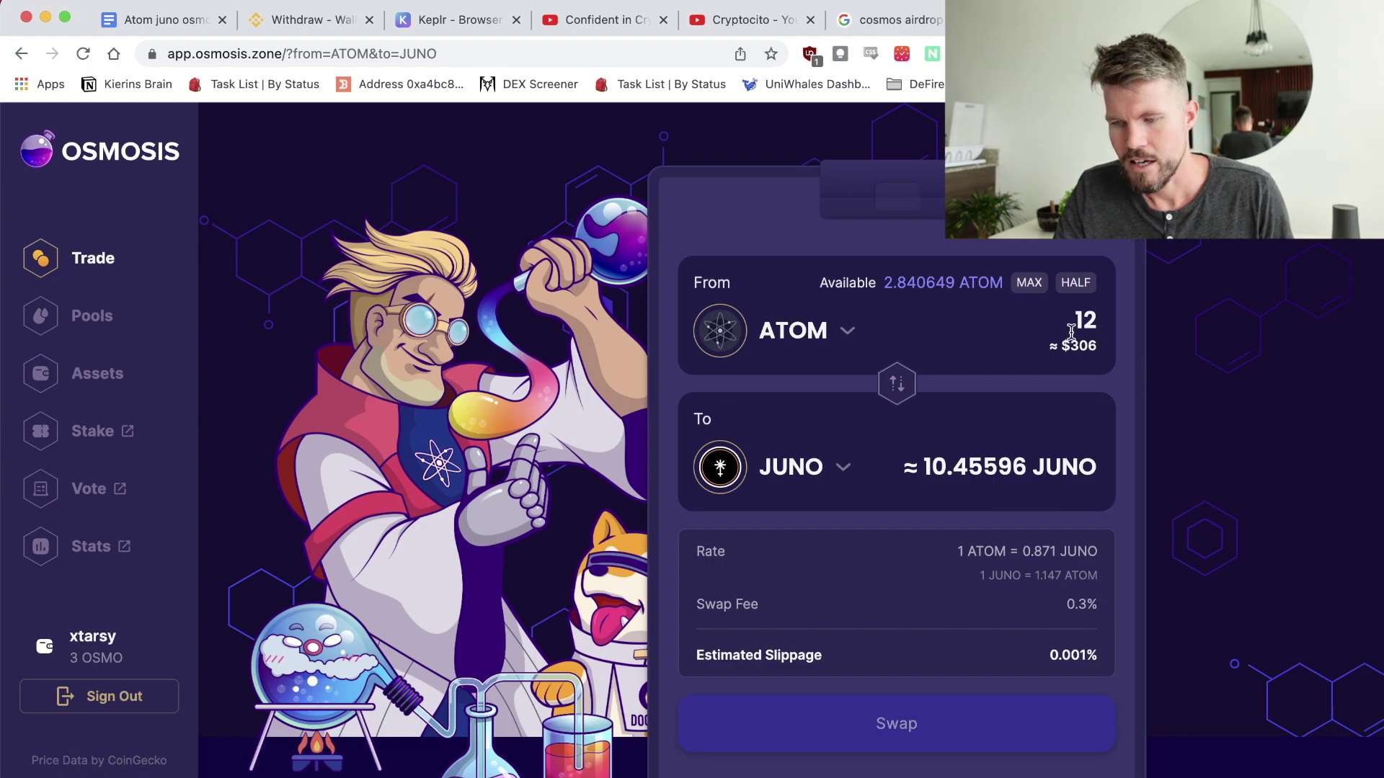
key(BackSpace)
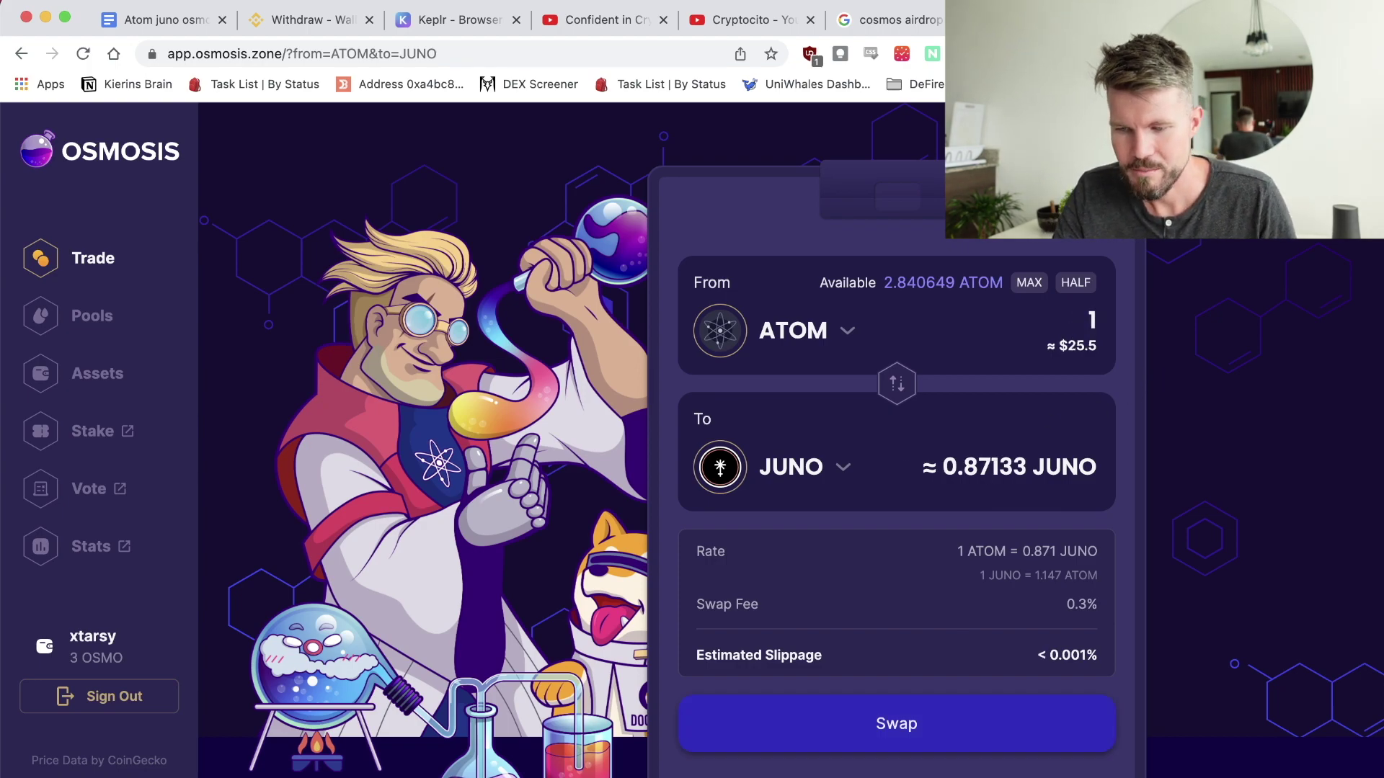
click(893, 747)
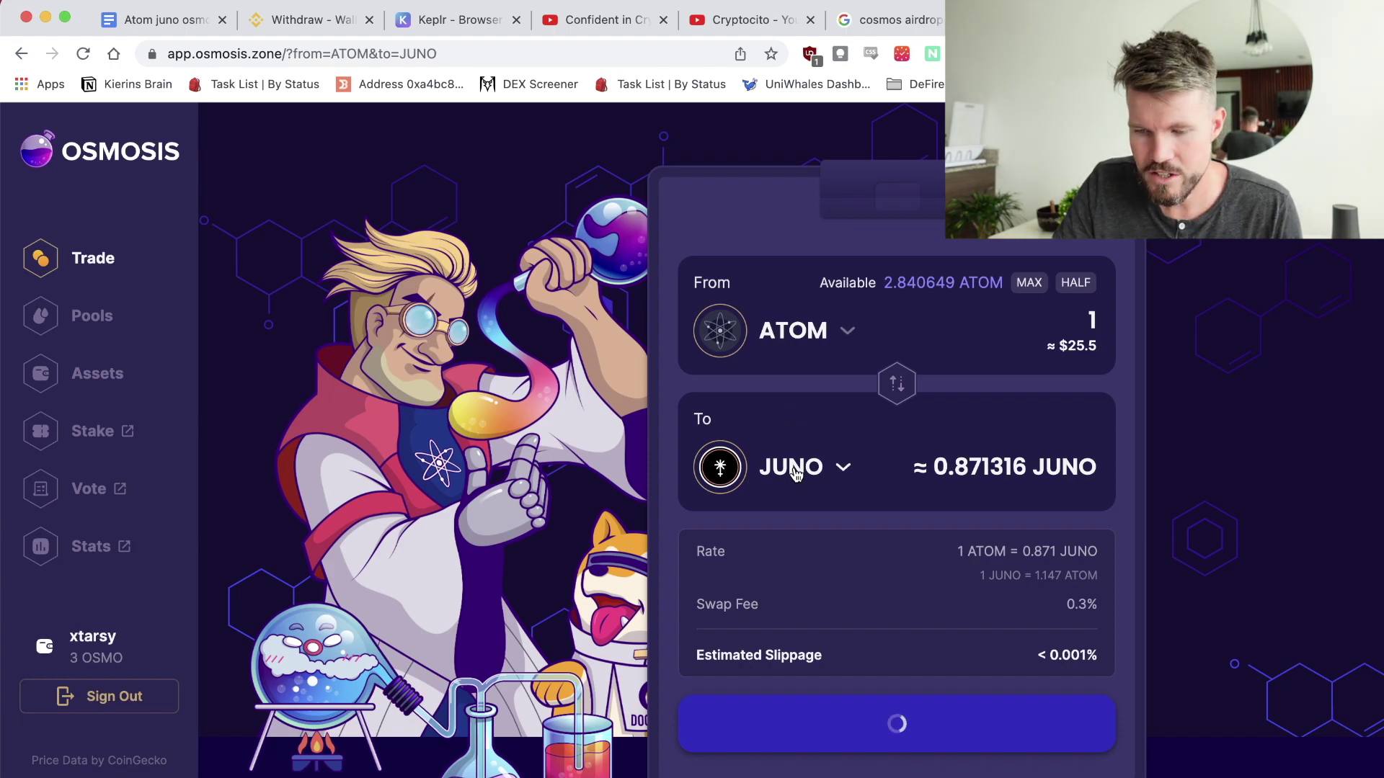
- Set SCRT as the token to receive in the swap form
click(796, 473)
text(scrt)
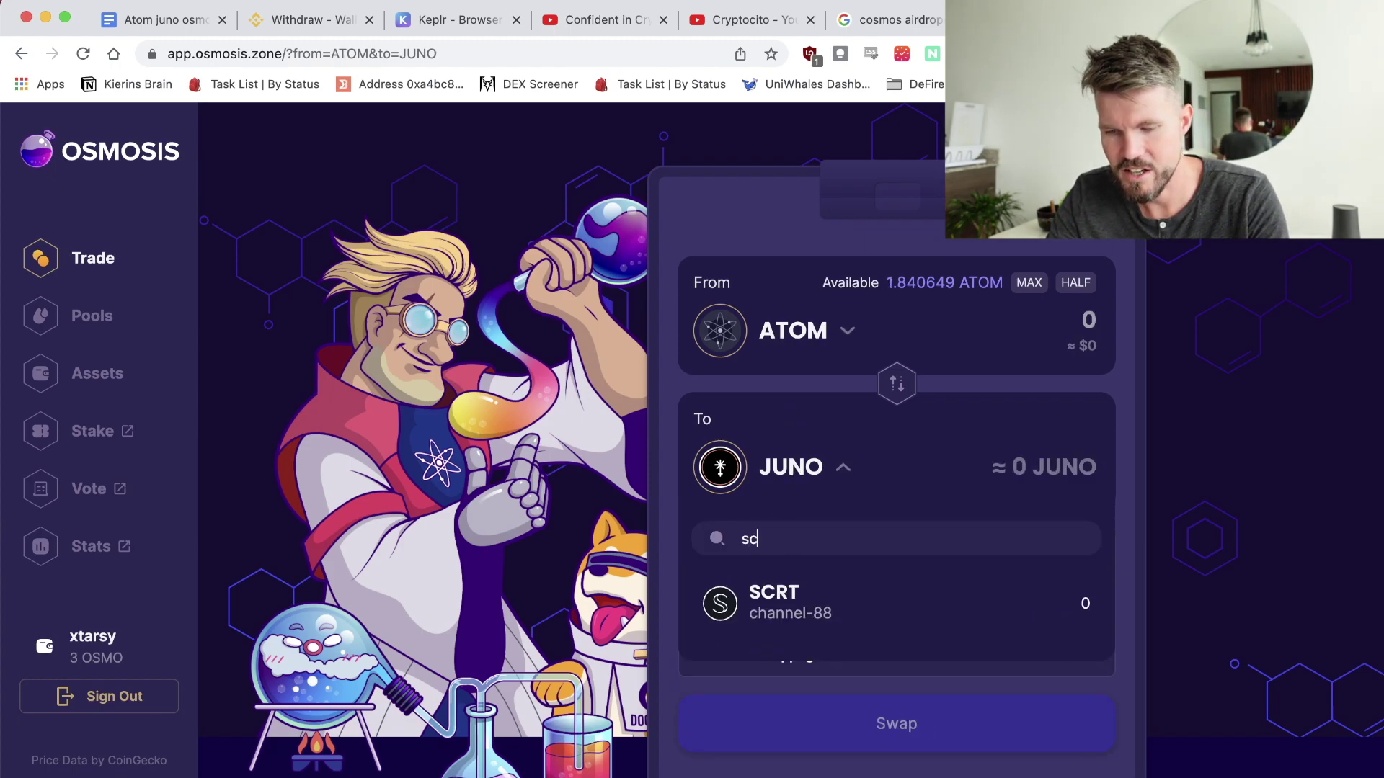
click(755, 598)
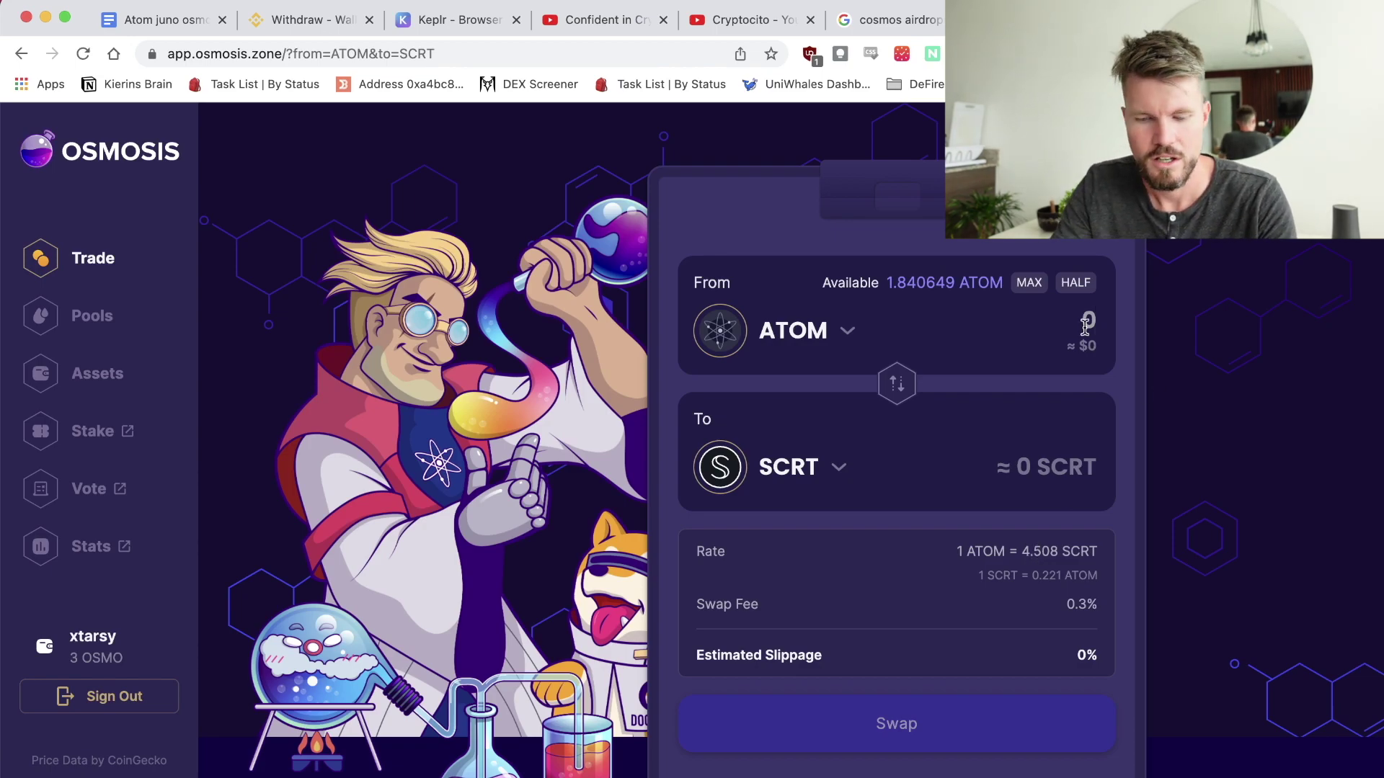
- Swap 0.5 ATOM for about 2.254077 SCRT and approve the transaction in Keplr
text(2)
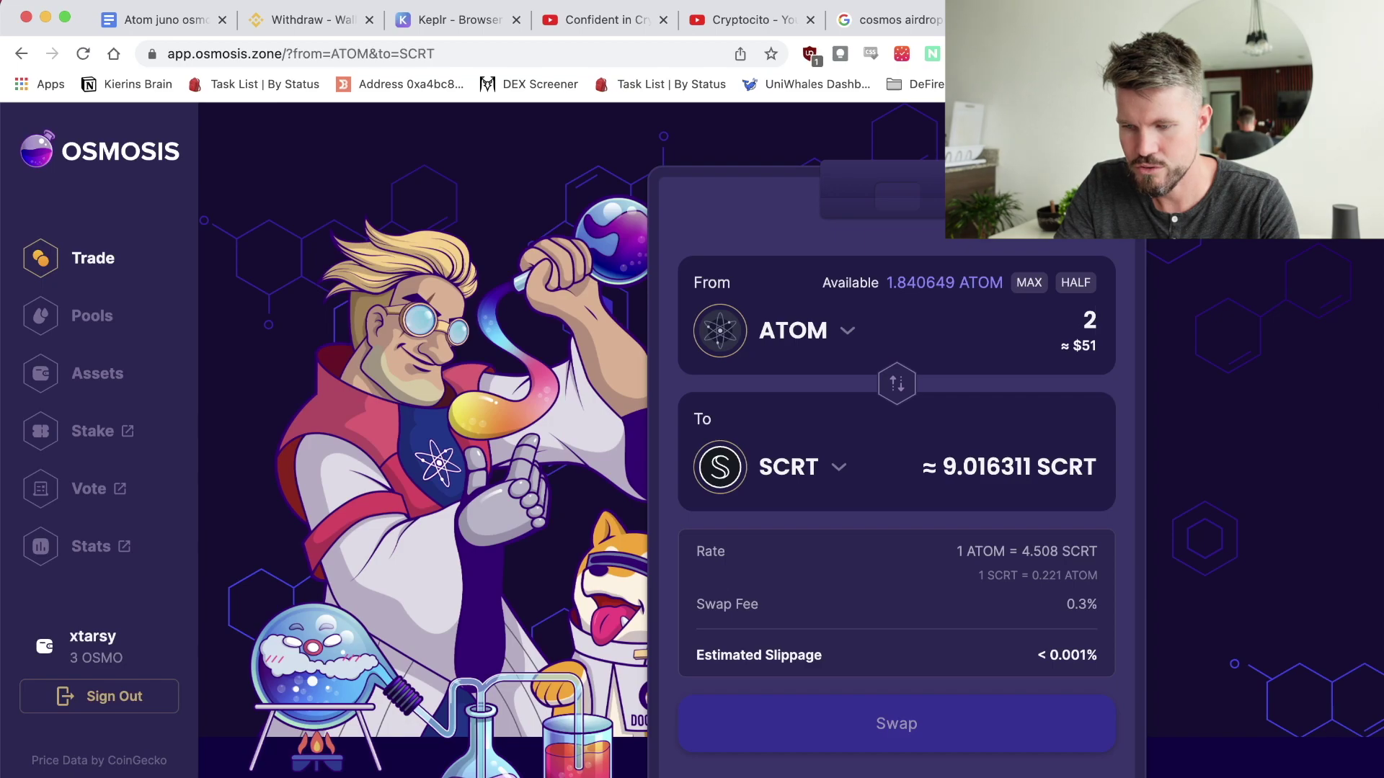
text(.2)
key(BackSpace)
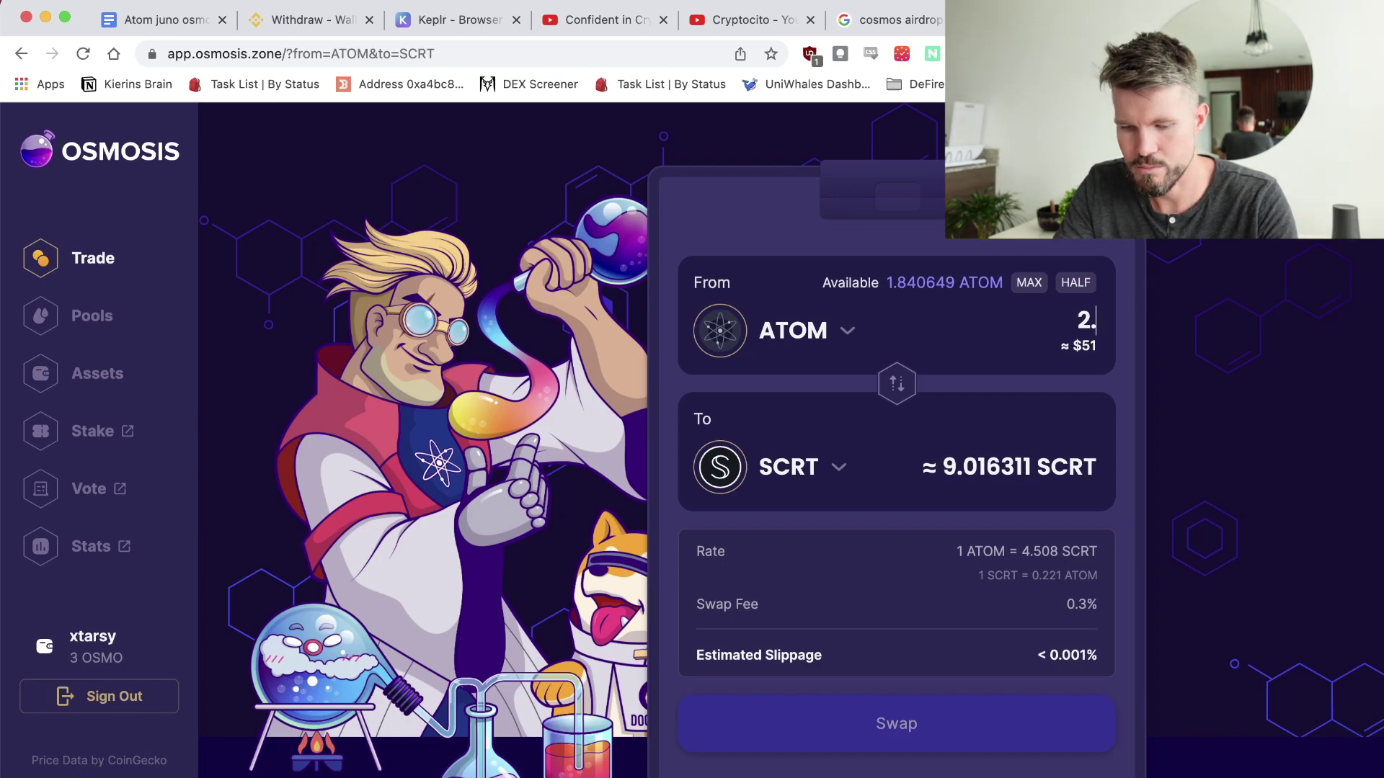
text(5)
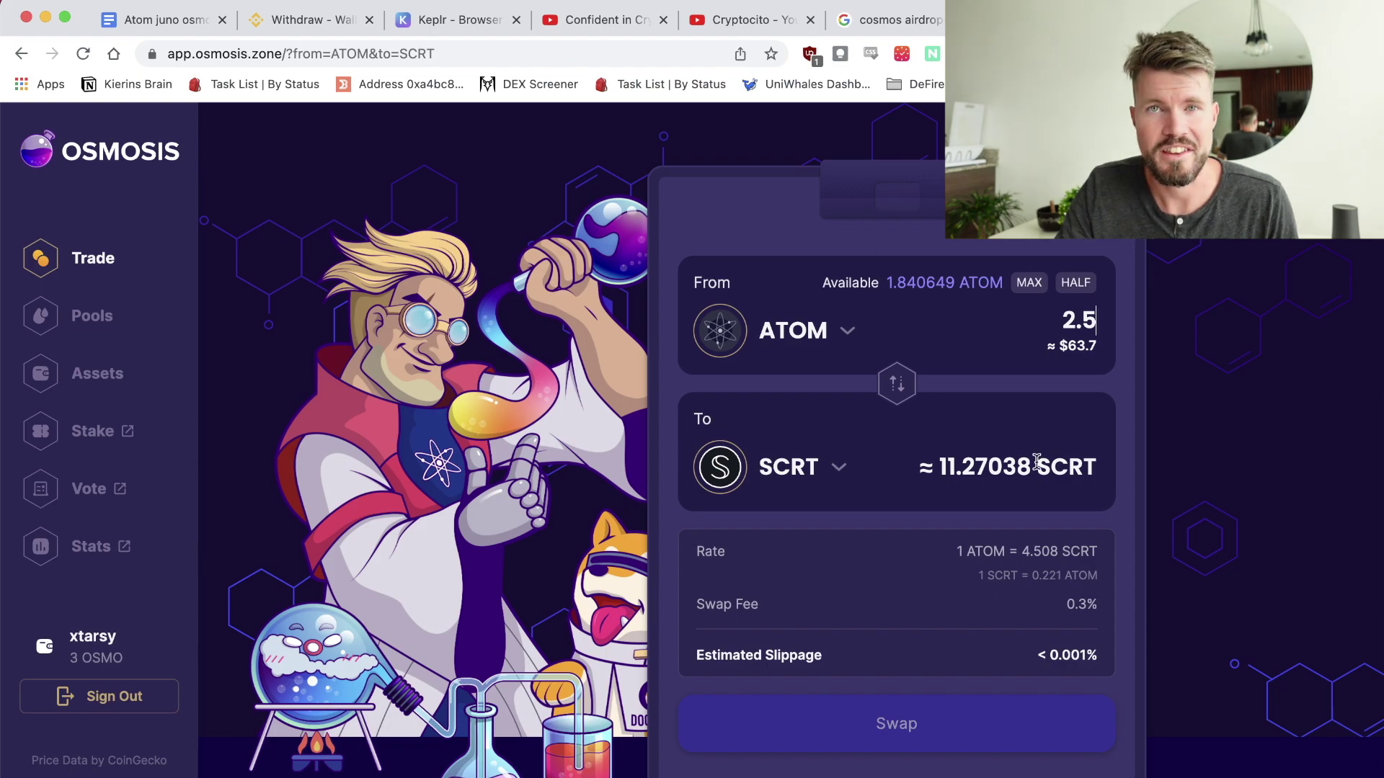
key(BackSpace)
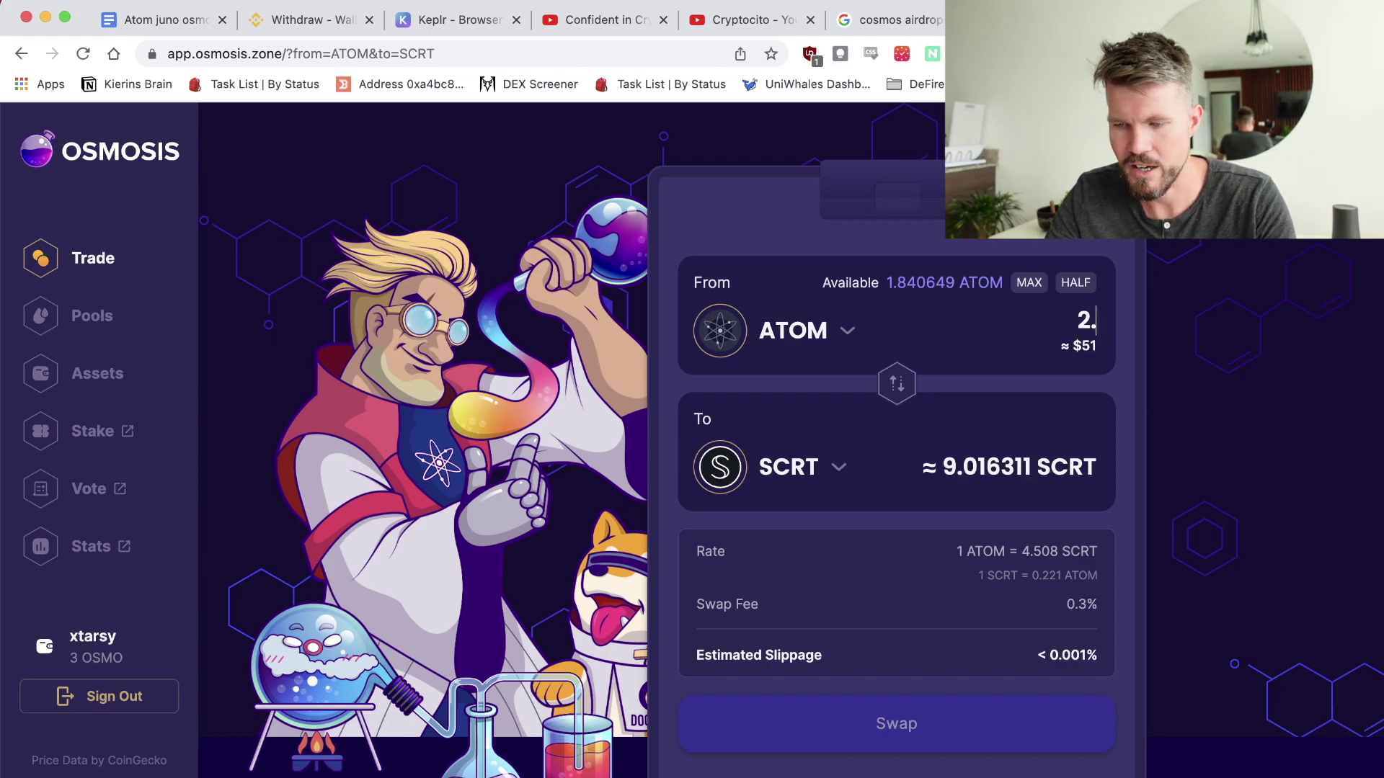
key(BackSpace)
key(BackSpace)
text(1)
key(BackSpace)
text(0.5)
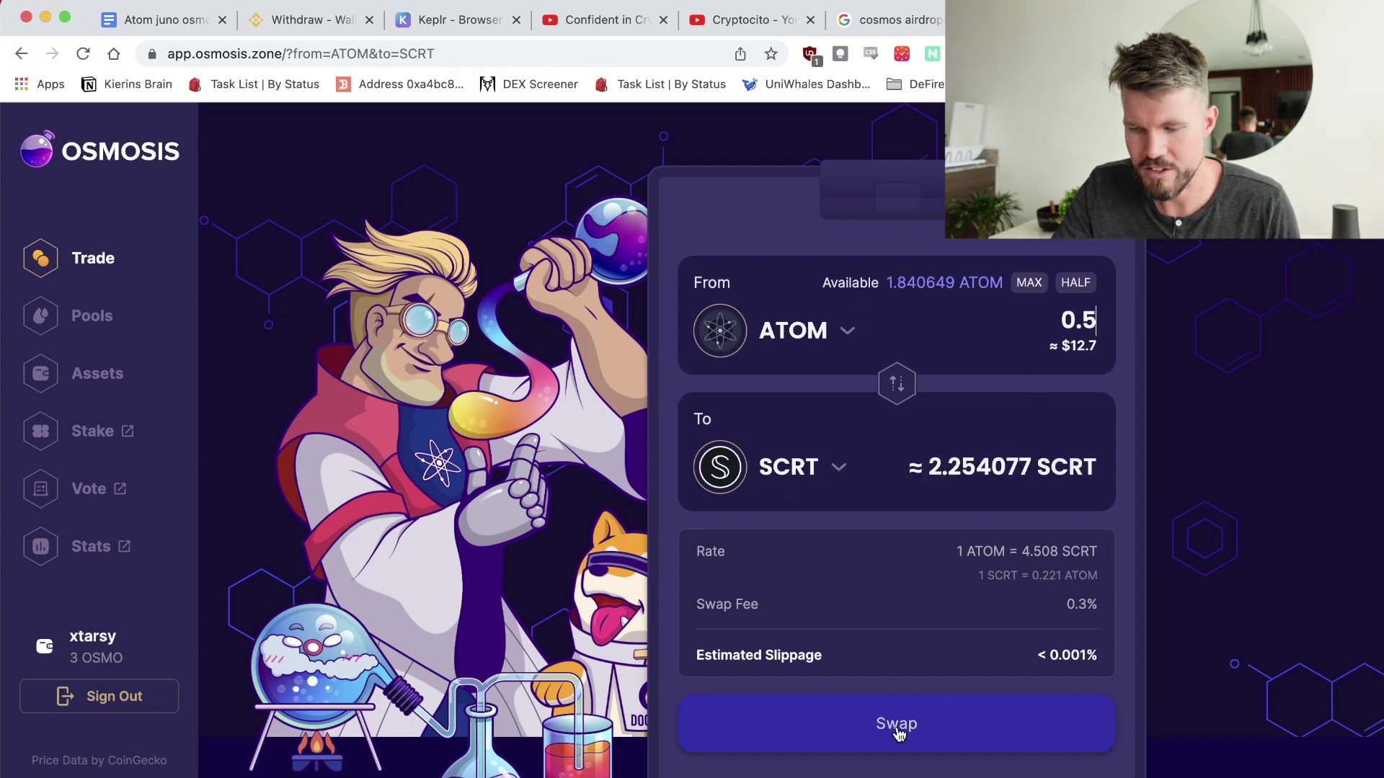
click(896, 726)
click(286, 559)
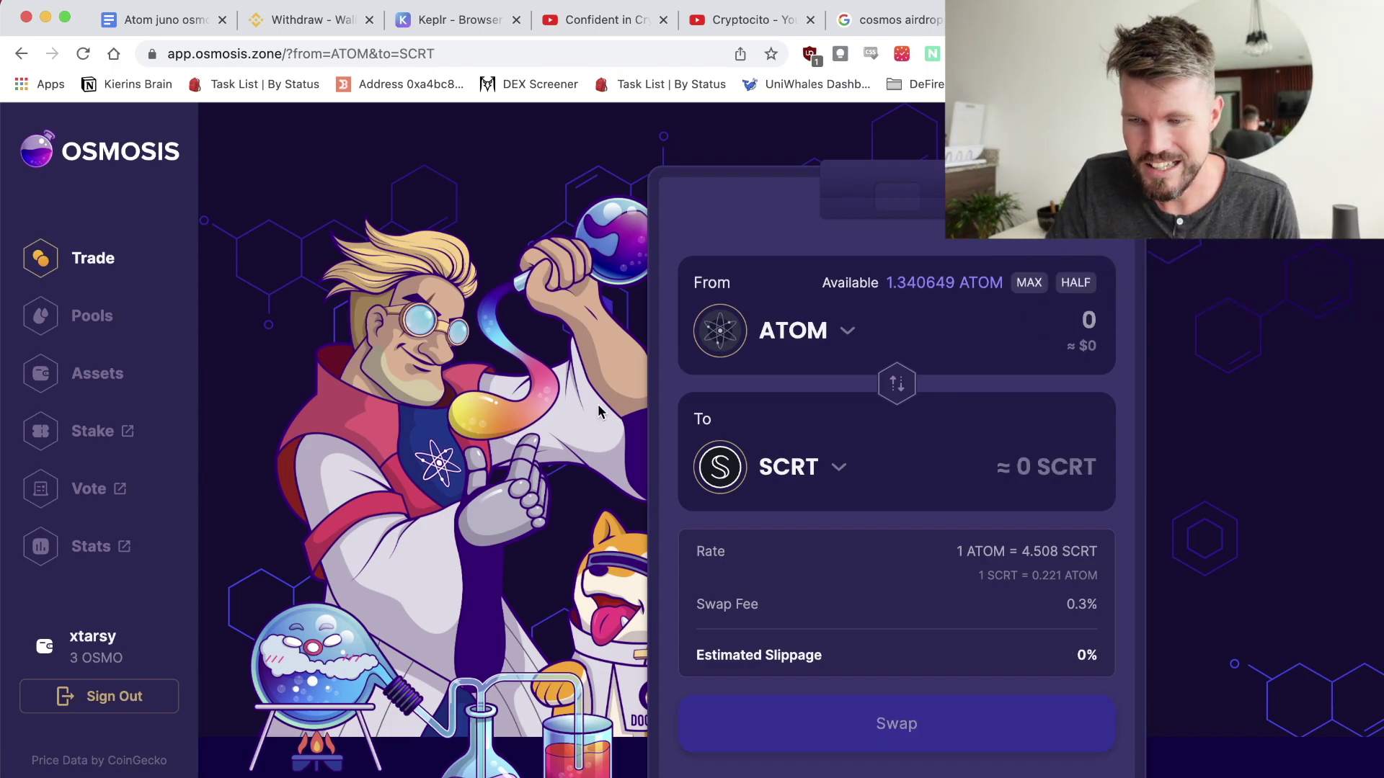
- Scroll the Osmosis assets table to check the 2.247311 SCRT and 0.868704 JUNO balances
click(96, 373)
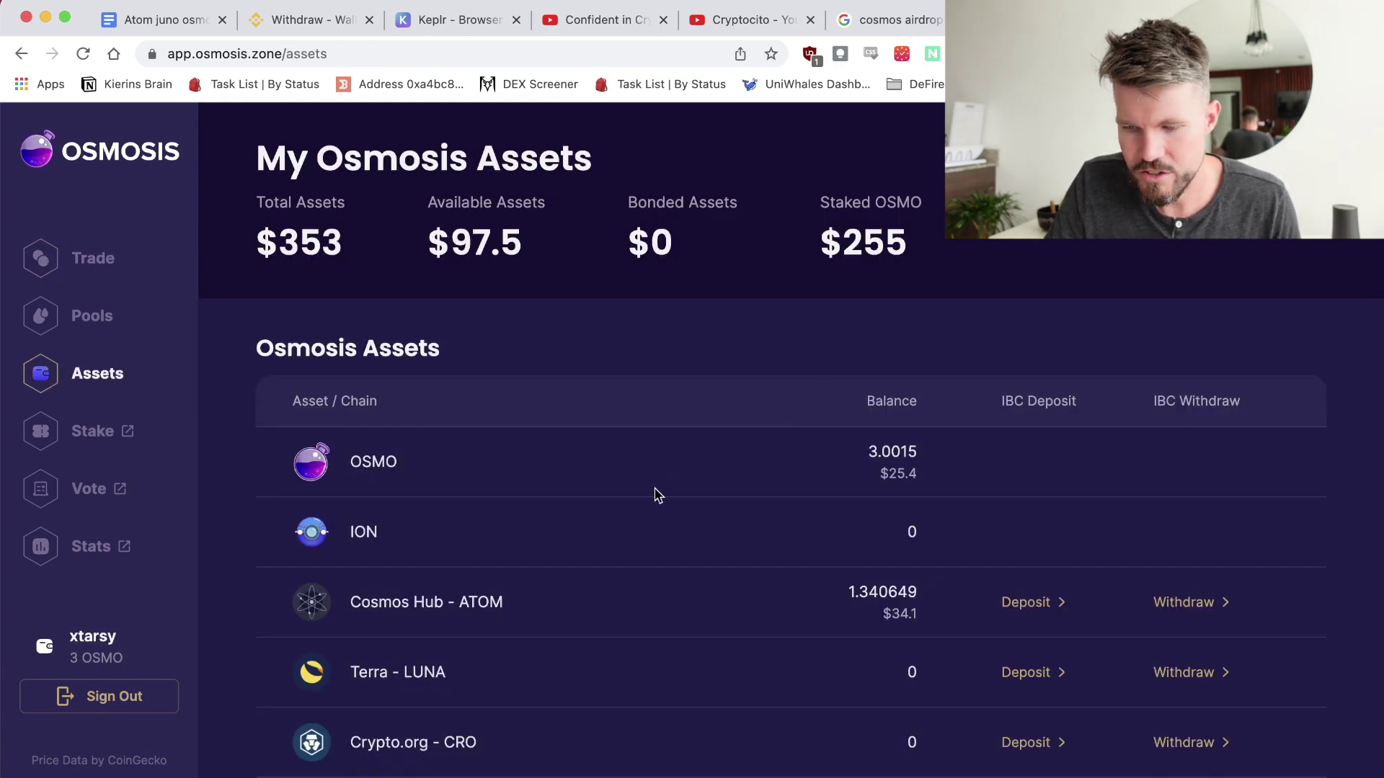
scroll(656, 495, down, 3)
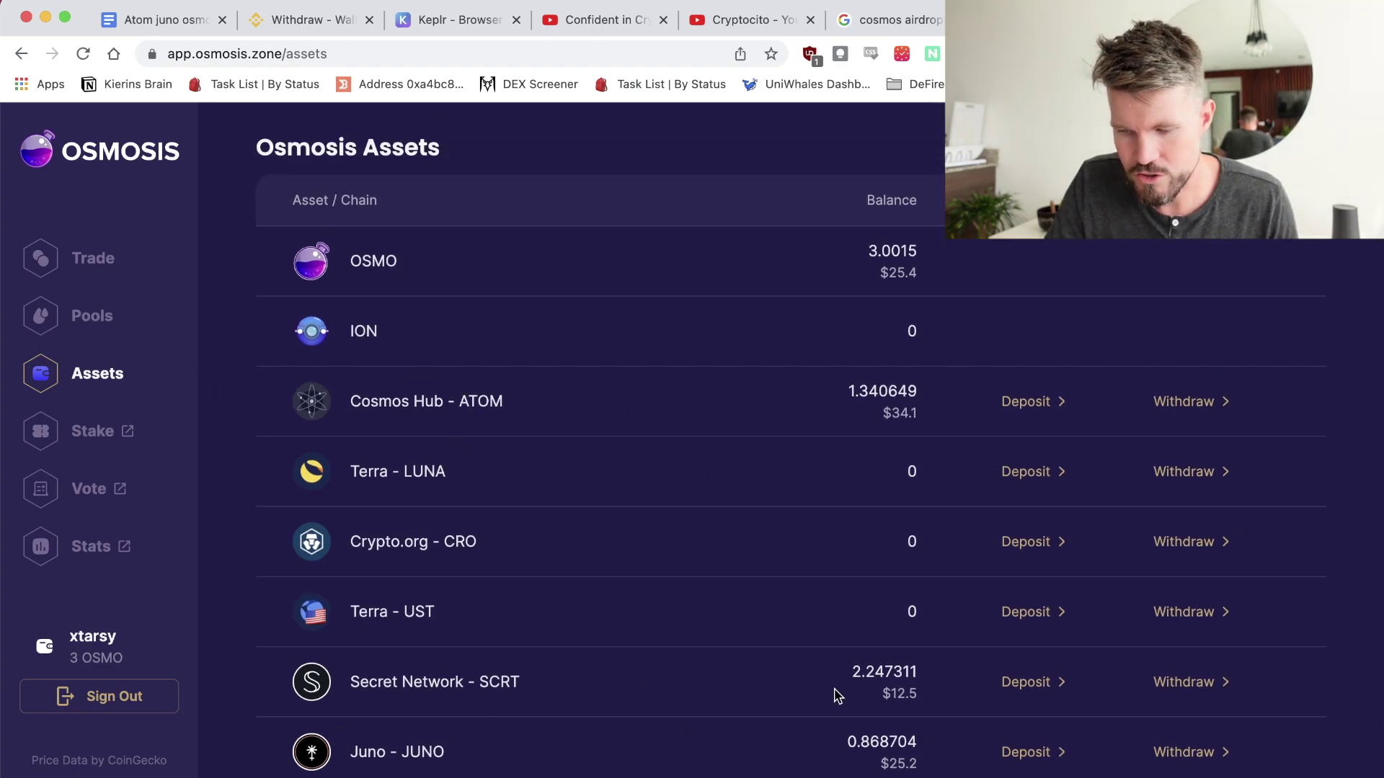
scroll(494, 690, down, 2)
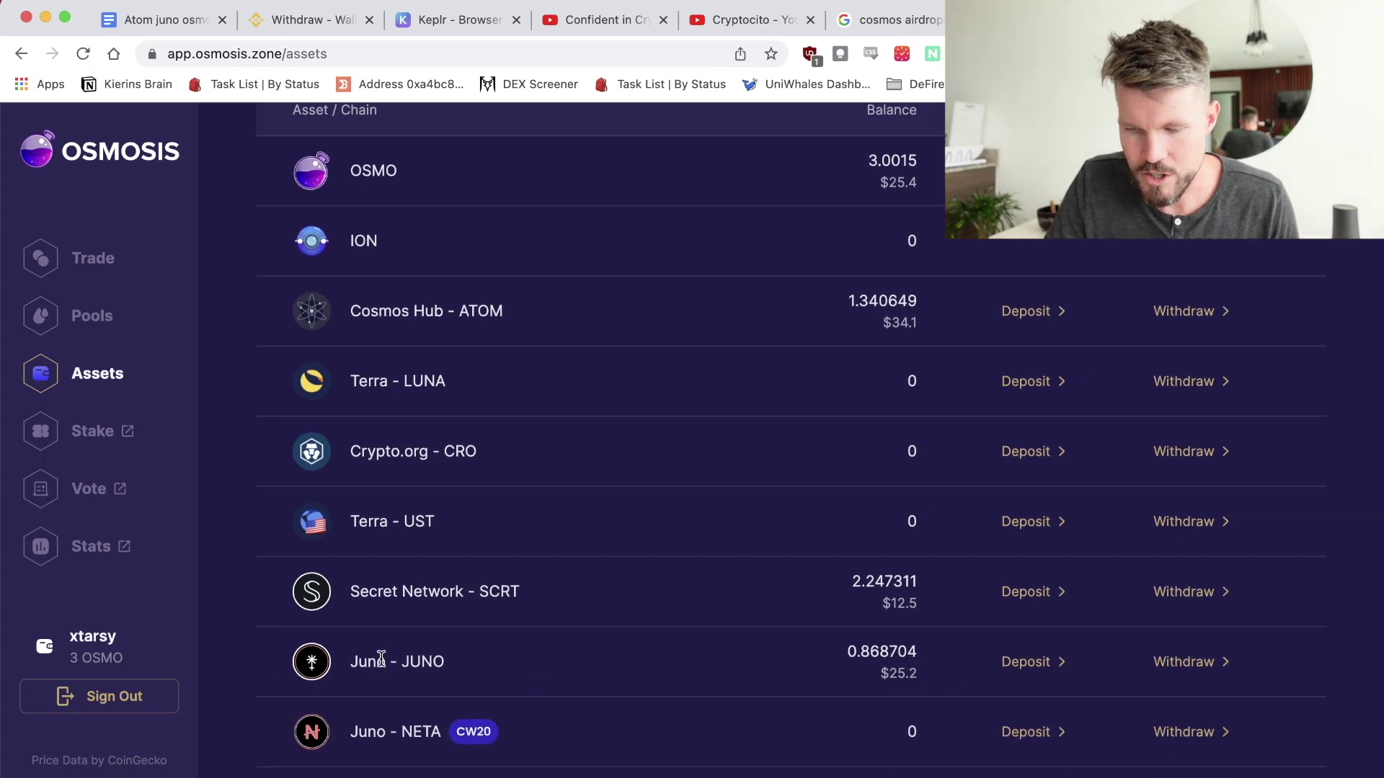
scroll(381, 660, up, 2)
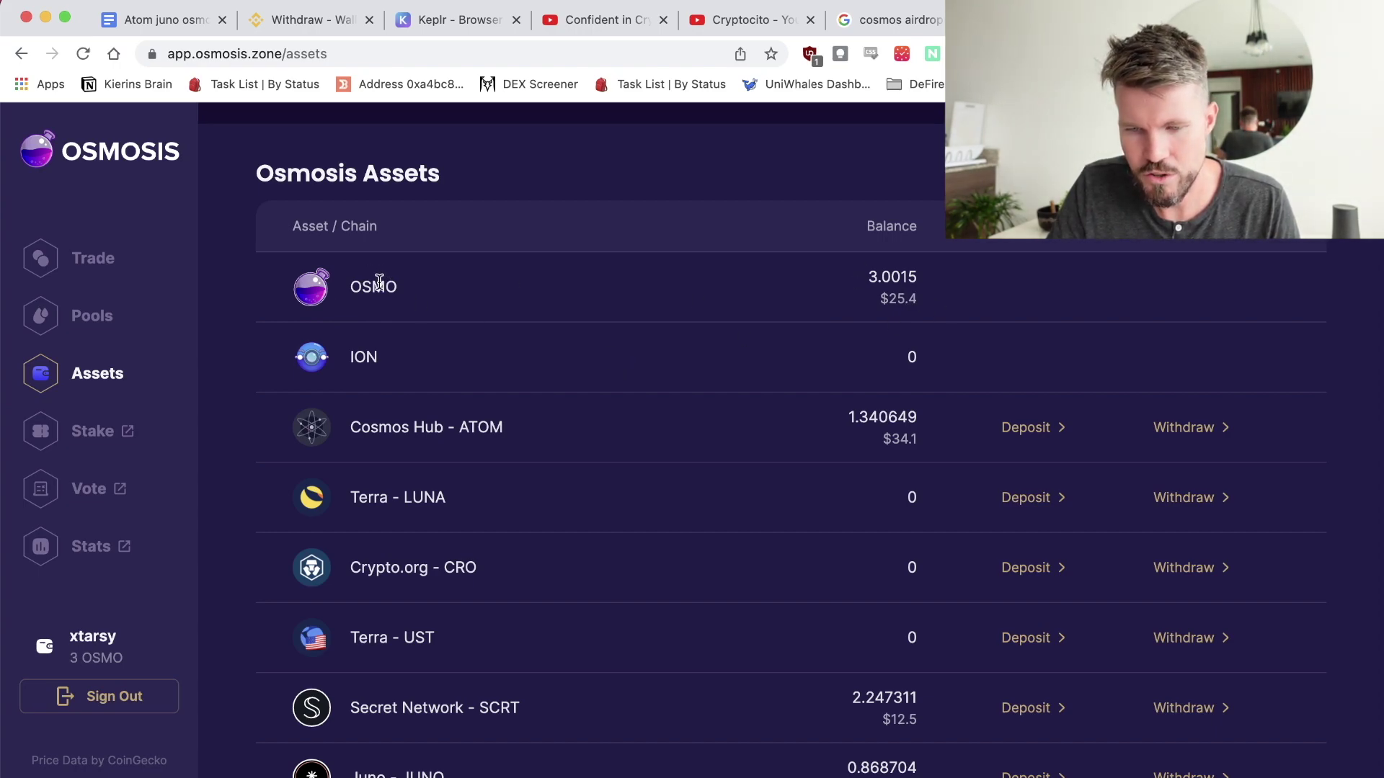
- Delegate the MAX 3.0015 OSMO to the Figment validator and approve it in Keplr
click(85, 433)
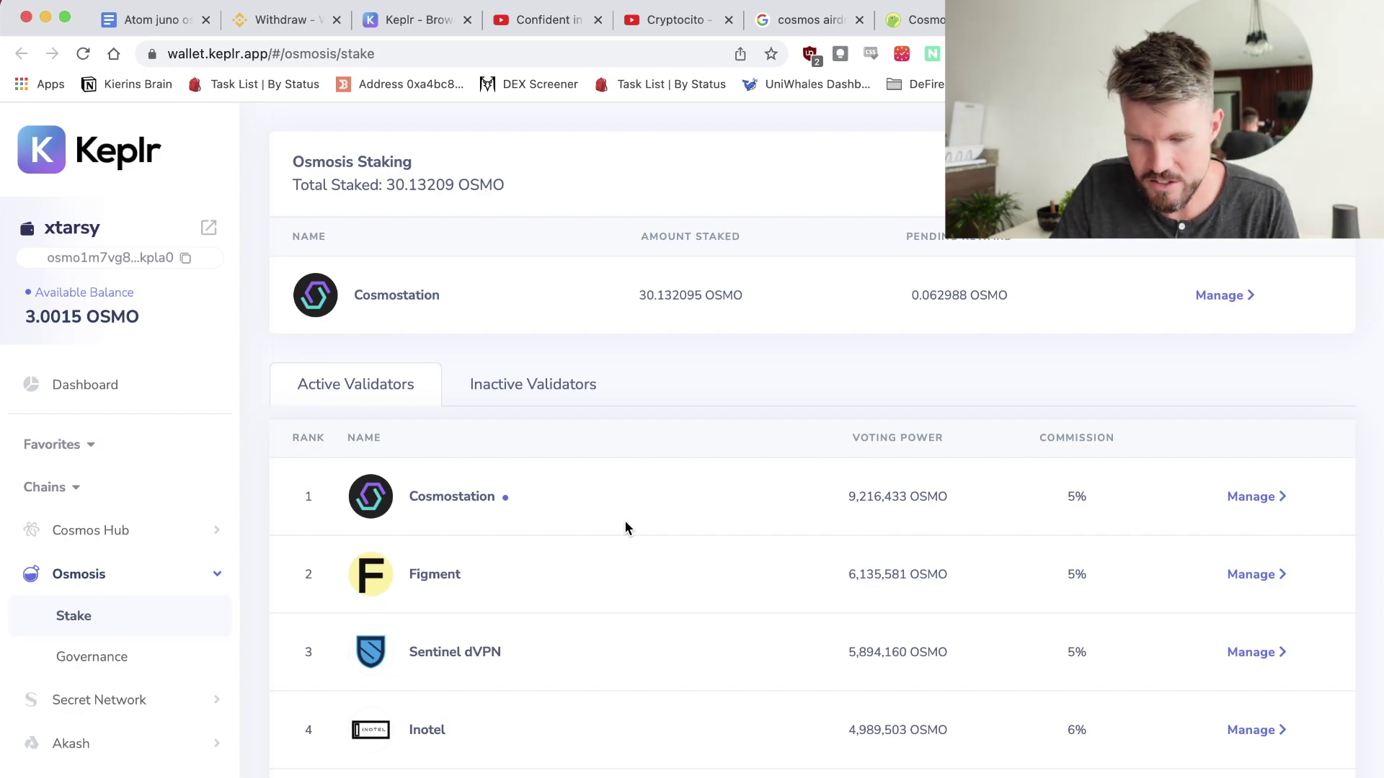
scroll(624, 520, down, 1)
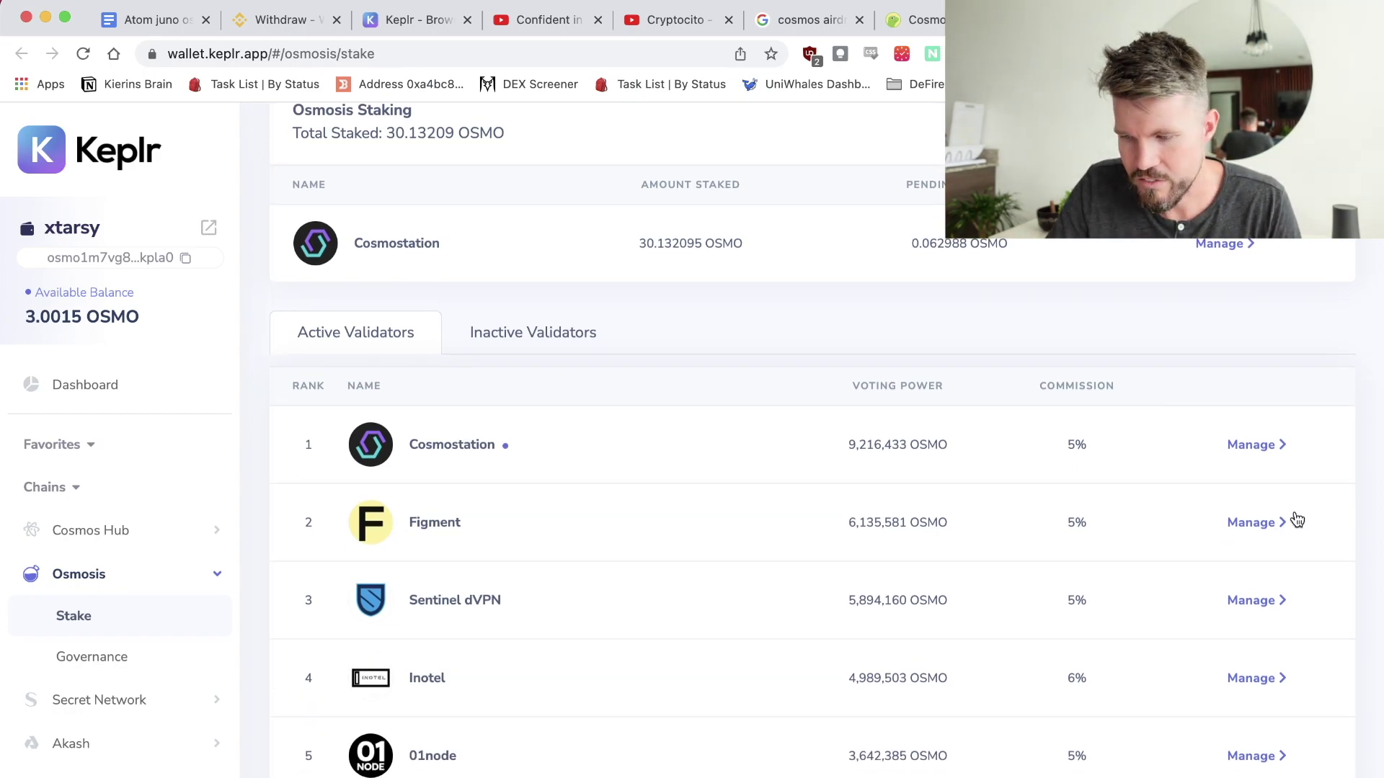
click(1251, 532)
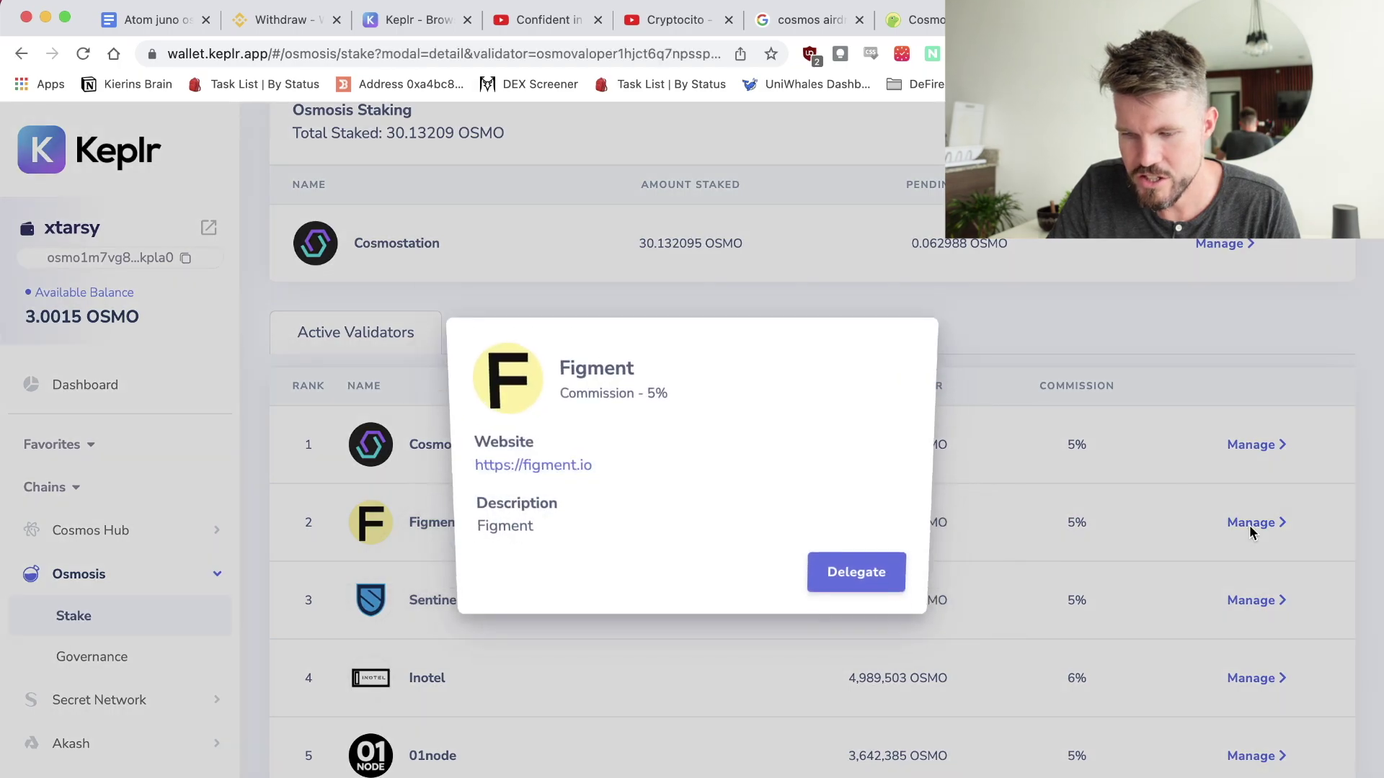
click(862, 568)
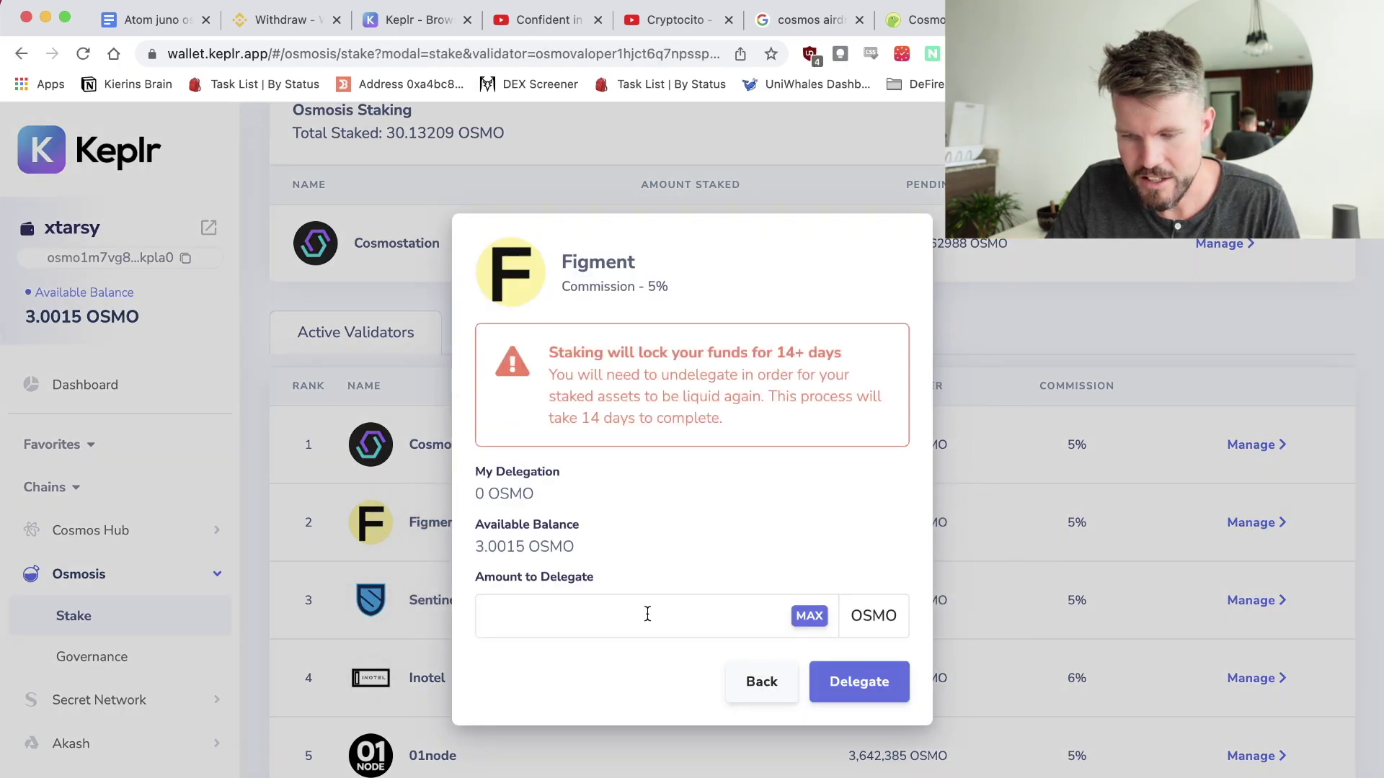
click(808, 617)
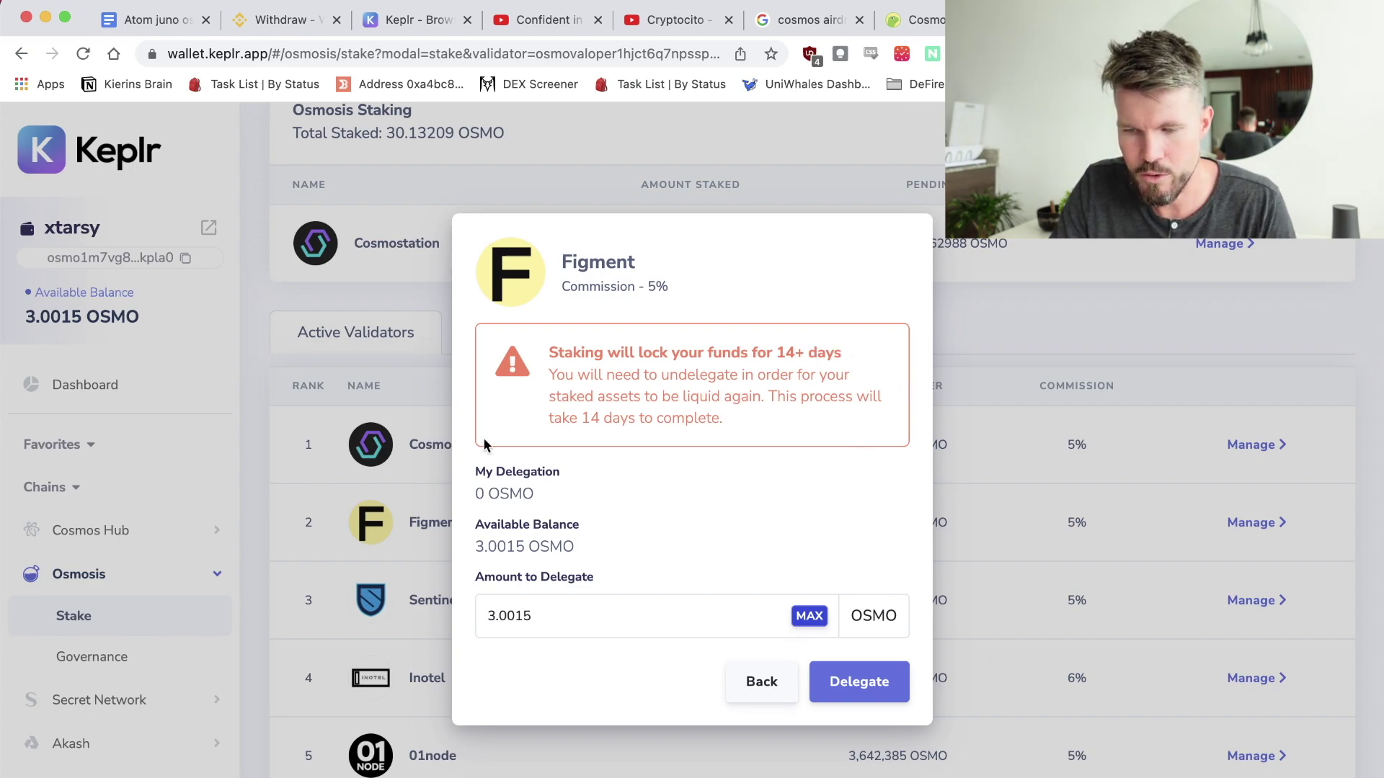
click(866, 686)
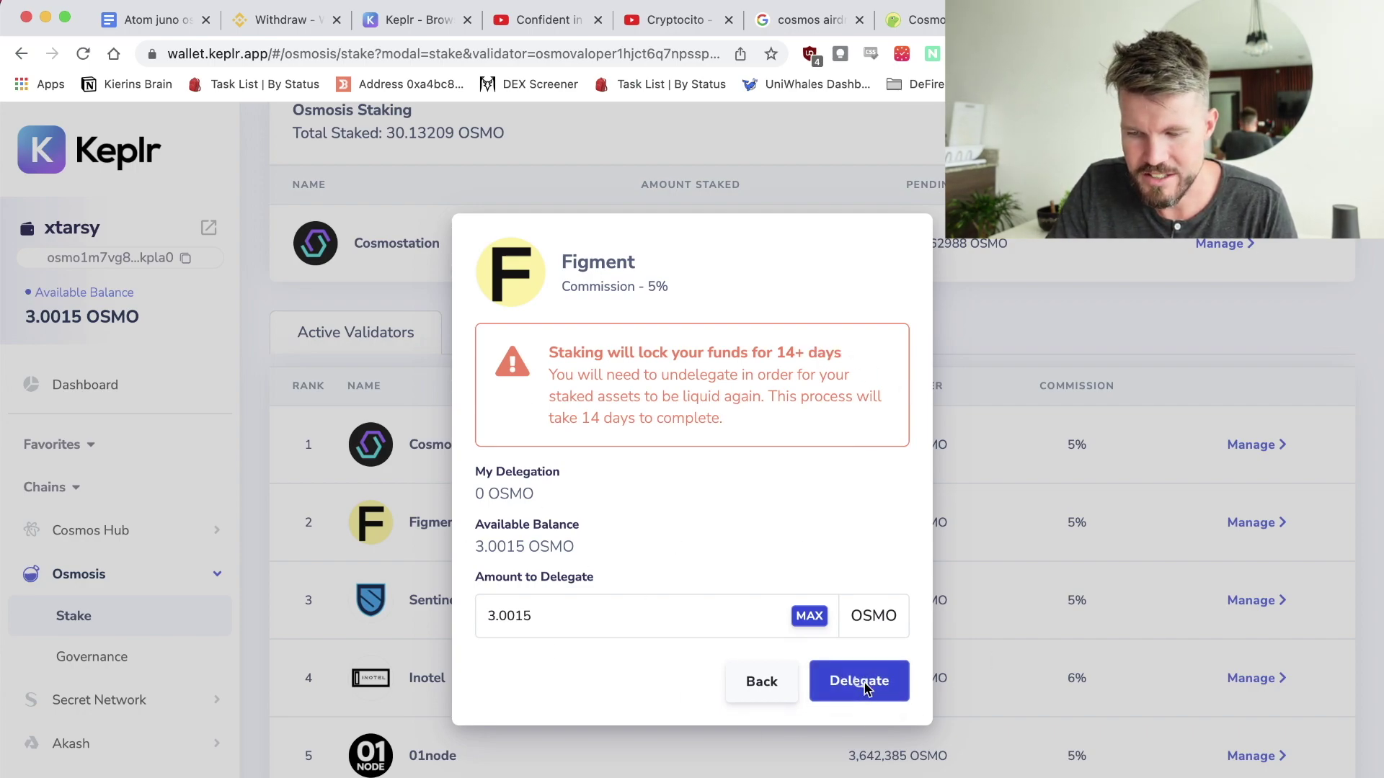
click(232, 552)
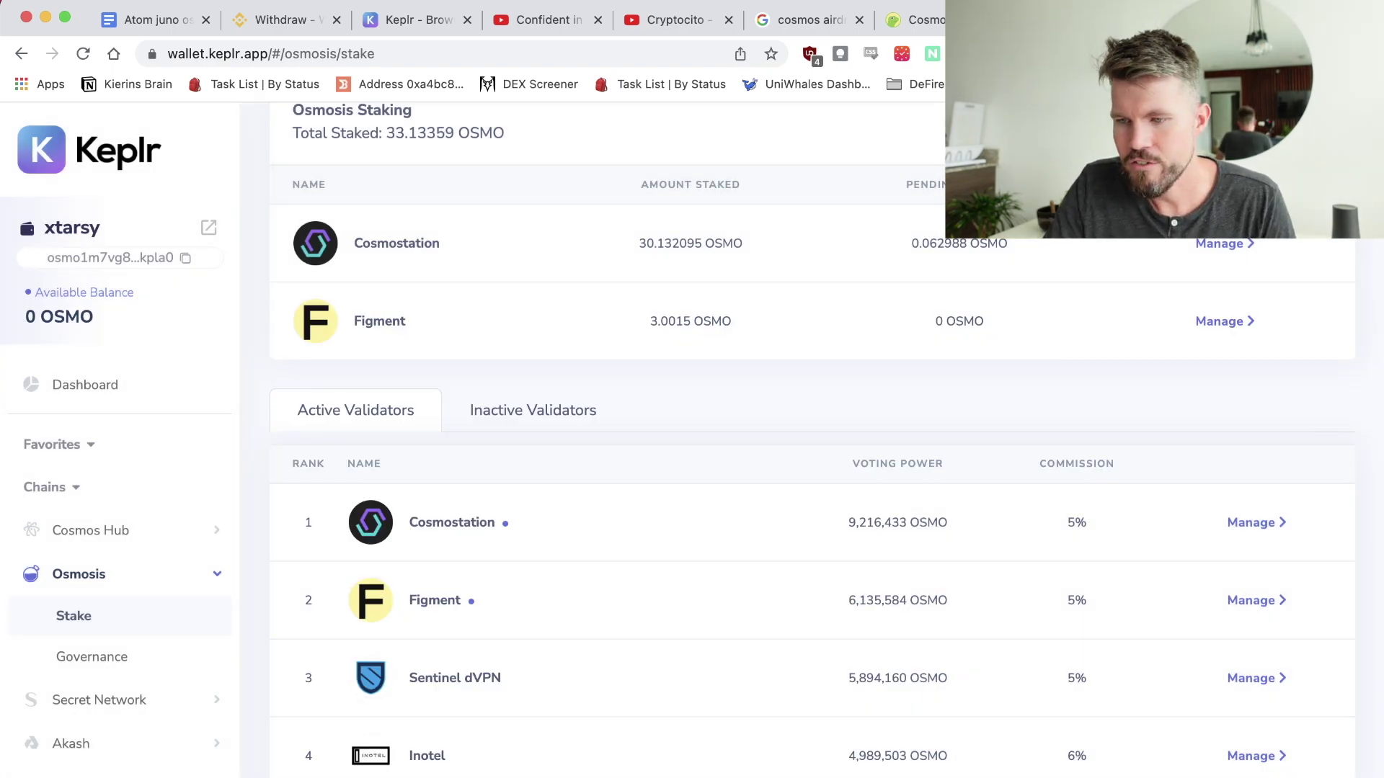
- Withdraw the full 2.247311 SCRT from Osmosis to Secret Network, approving in Keplr
key(ctrl+Tab)
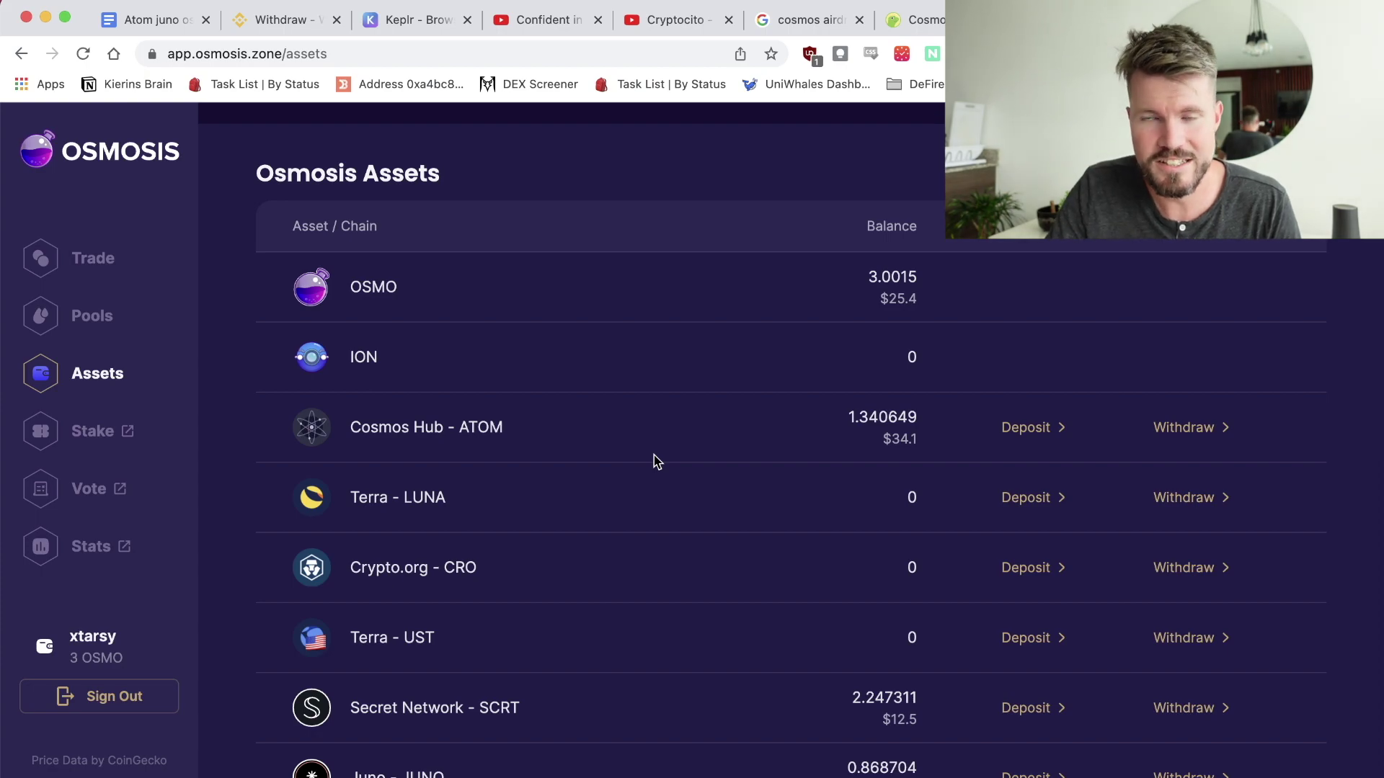
scroll(723, 377, down, 5)
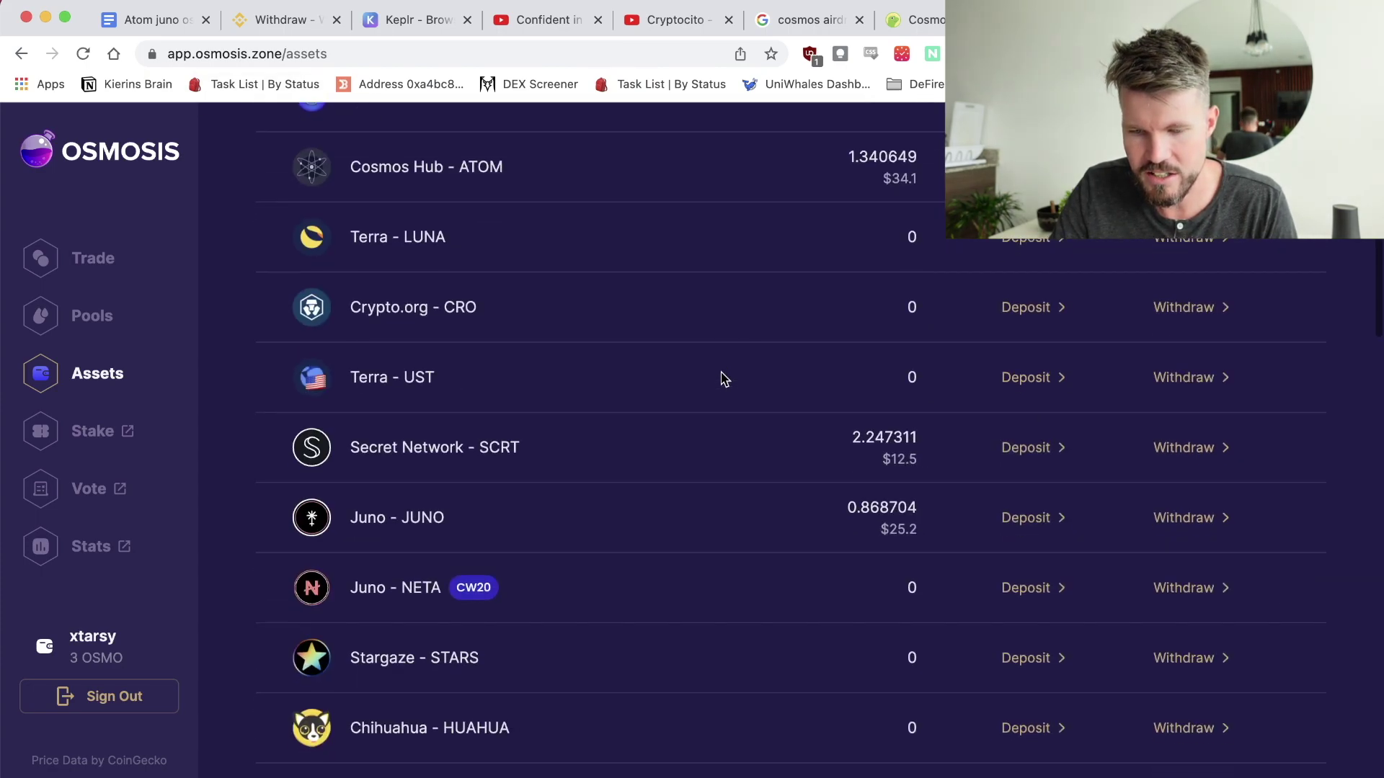
click(1183, 454)
click(929, 555)
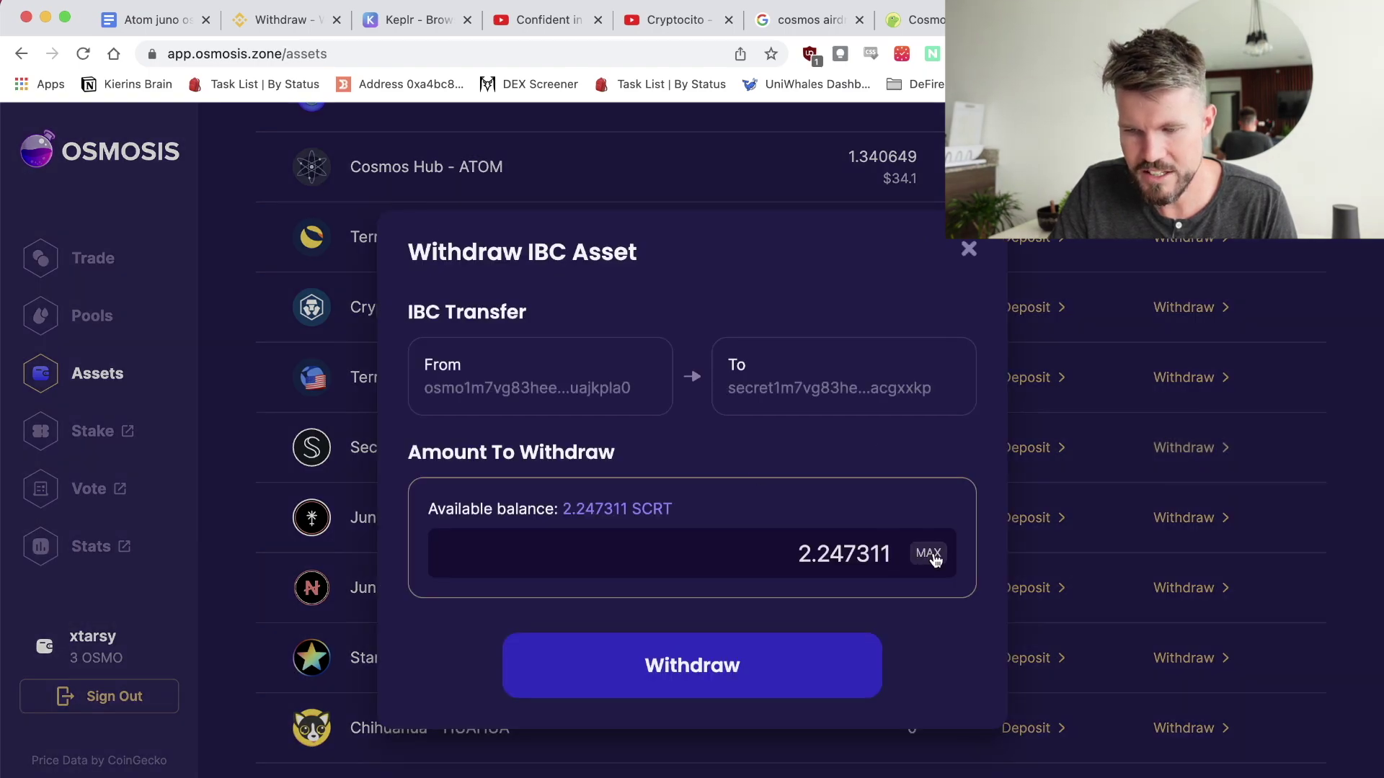
click(724, 668)
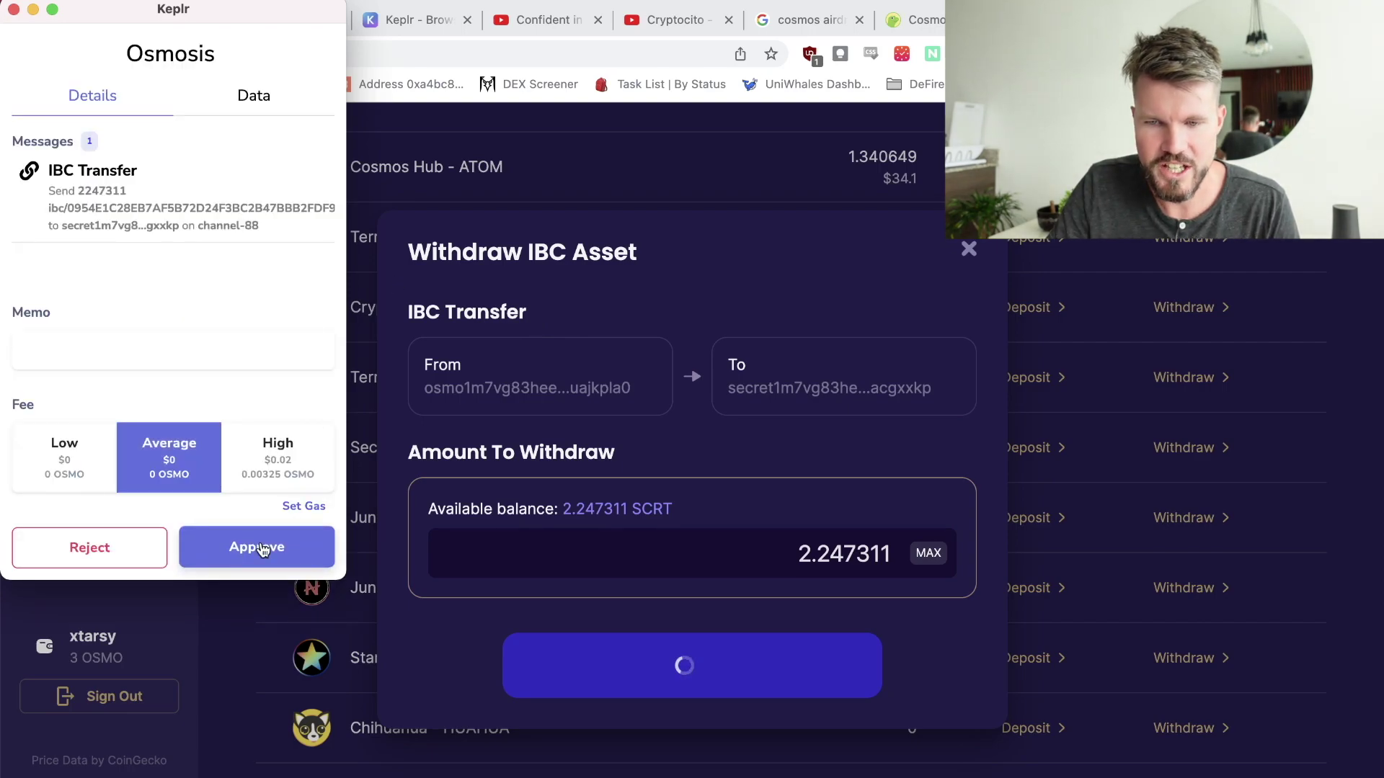
click(259, 547)
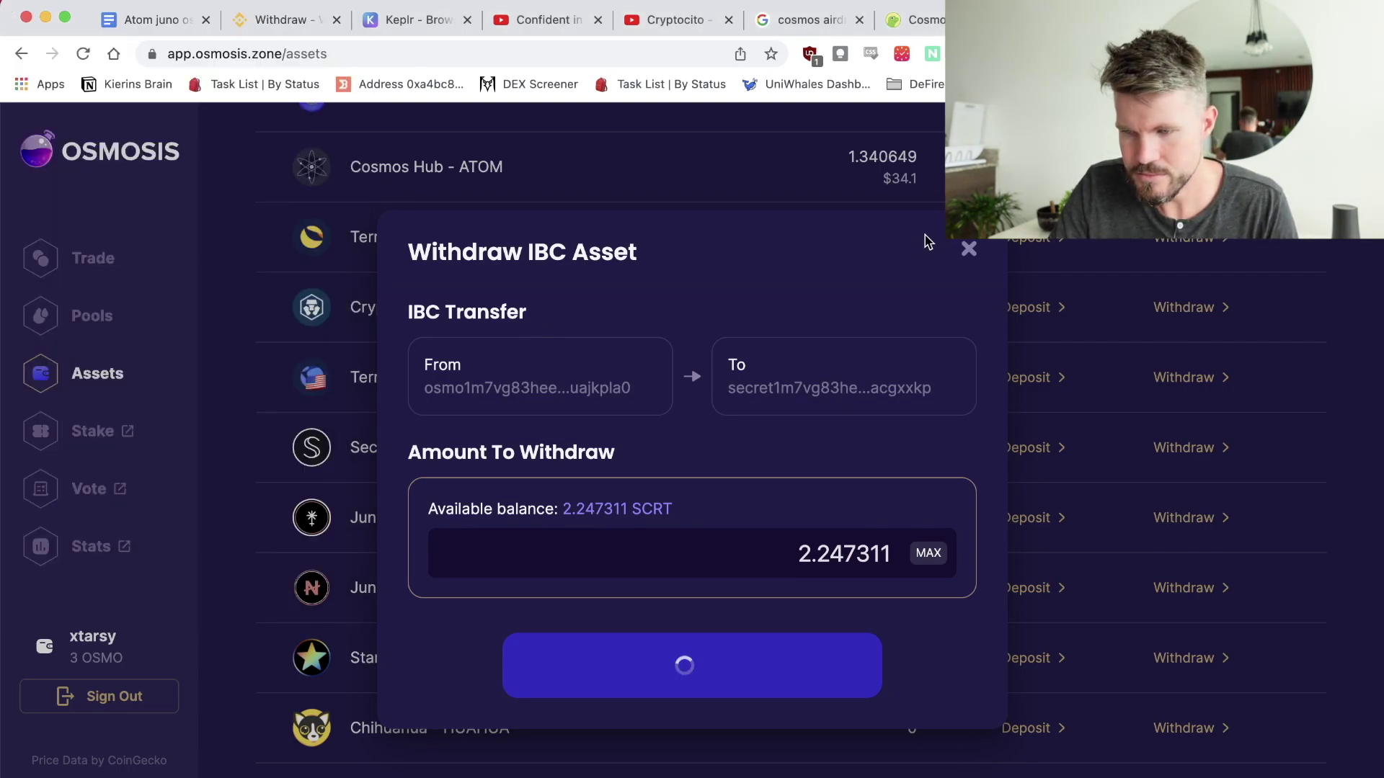
click(969, 252)
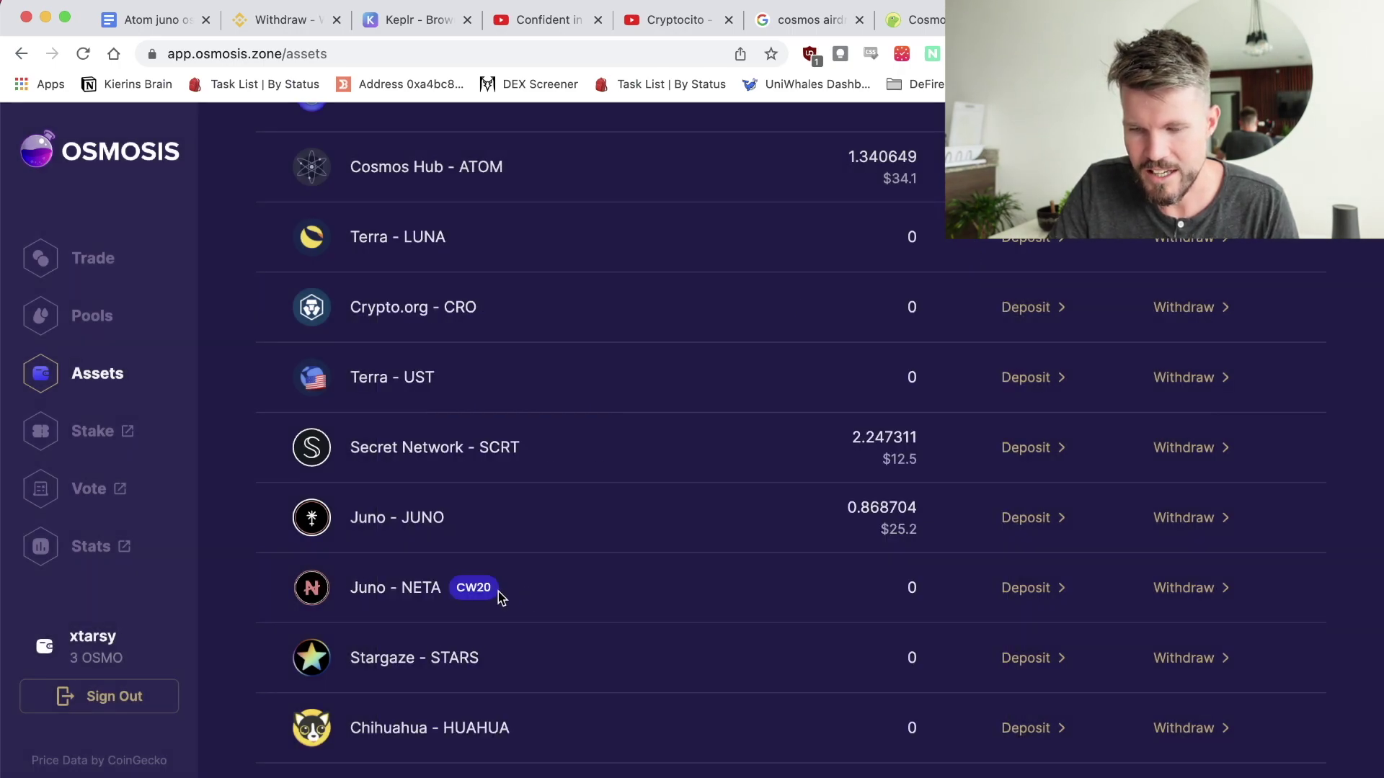
- Withdraw the full 0.868704 JUNO from Osmosis to the Juno chain, approving in Keplr
click(1184, 519)
key(Escape)
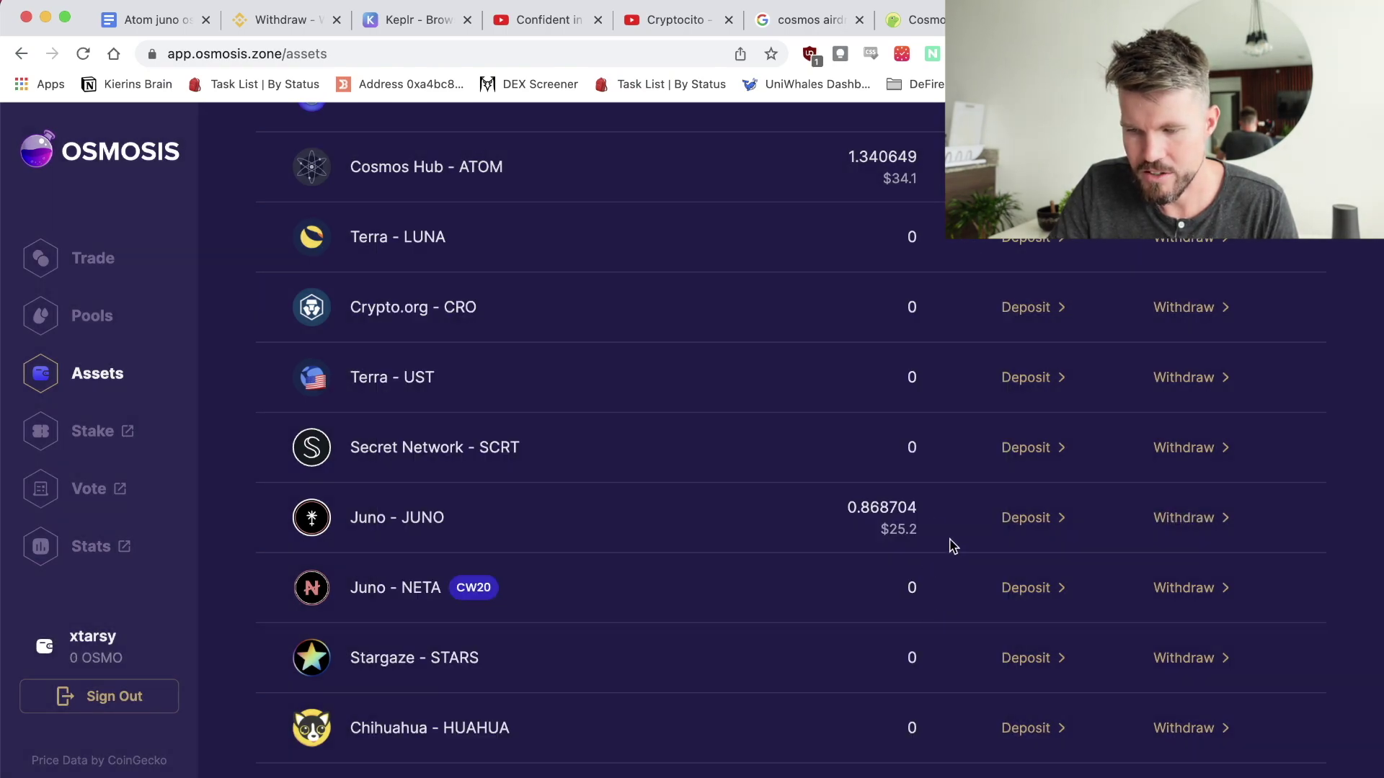
click(1182, 519)
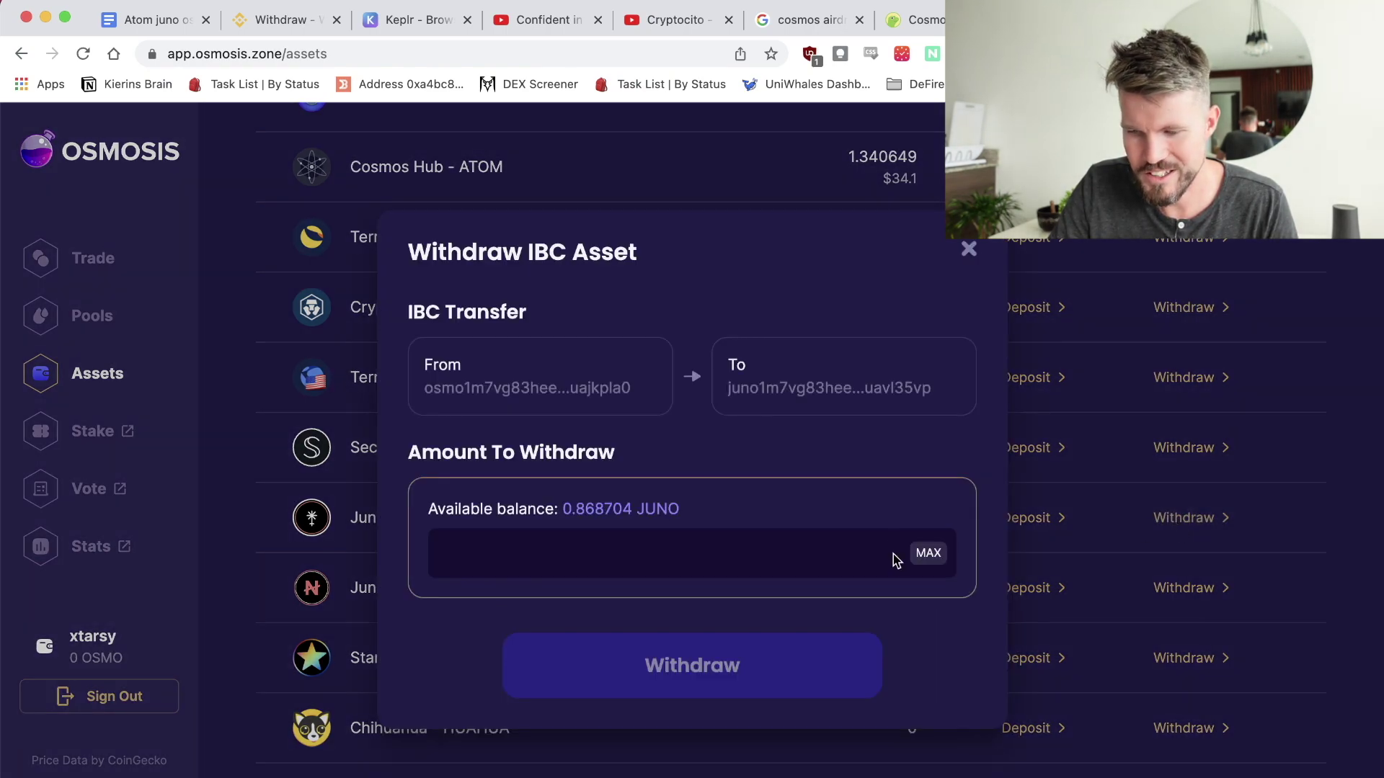
click(926, 553)
click(685, 664)
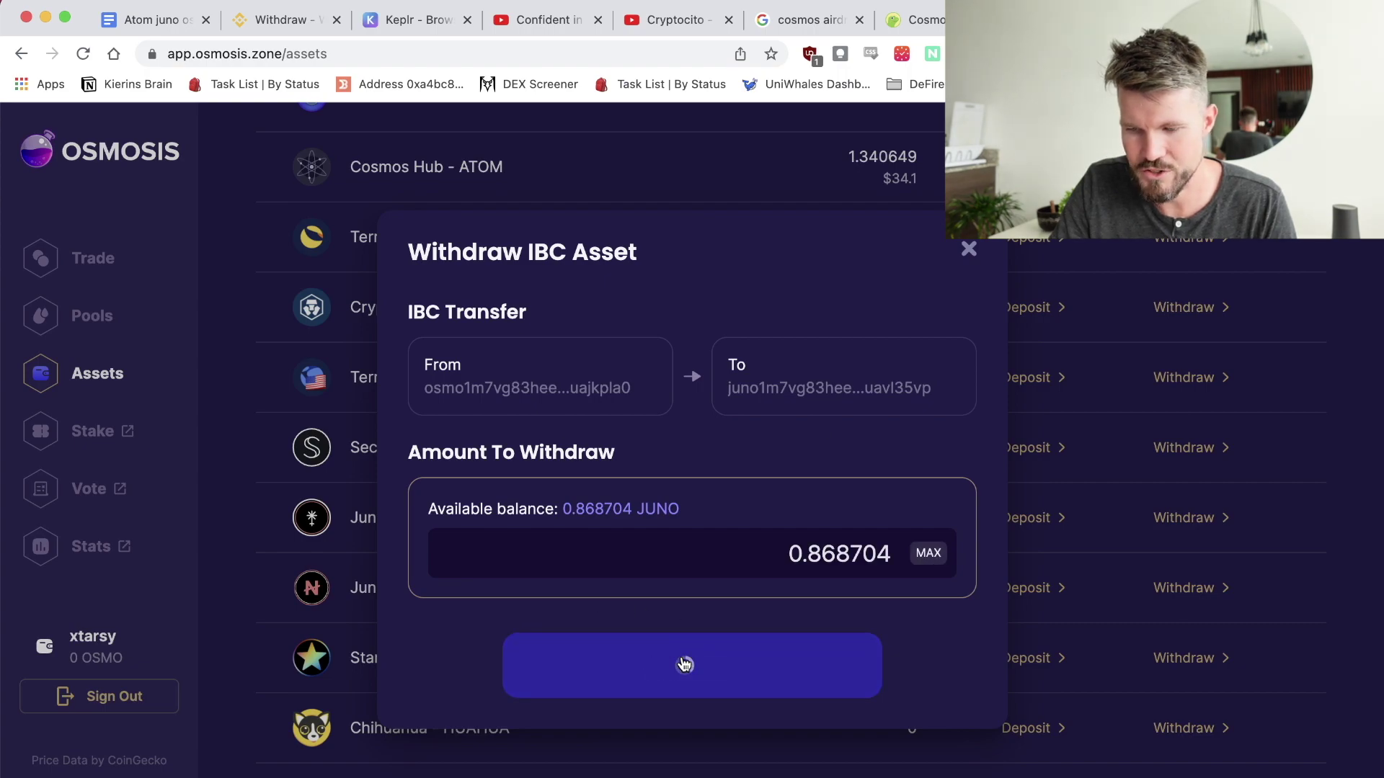
click(238, 555)
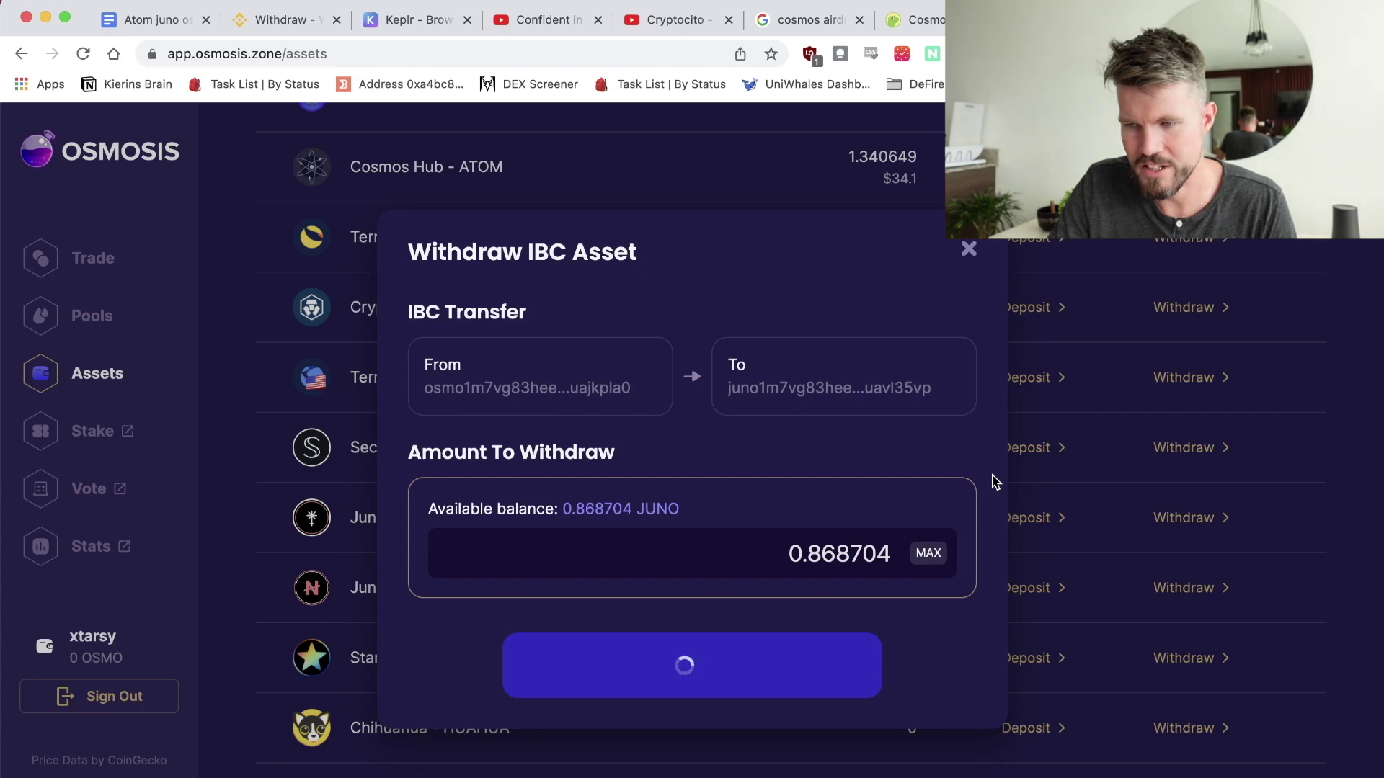
- Open the Secret Network staking page in the Keplr wallet
click(87, 432)
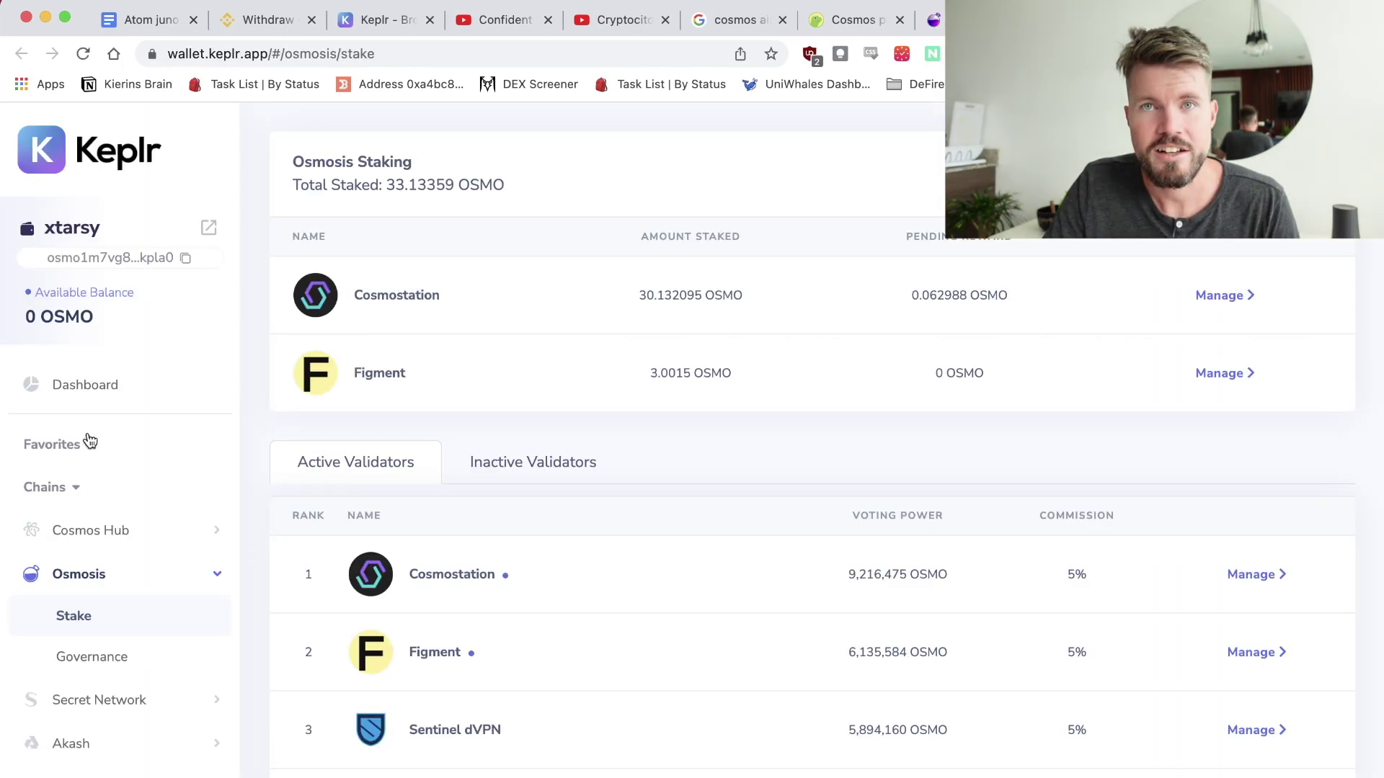
scroll(206, 469, down, 3)
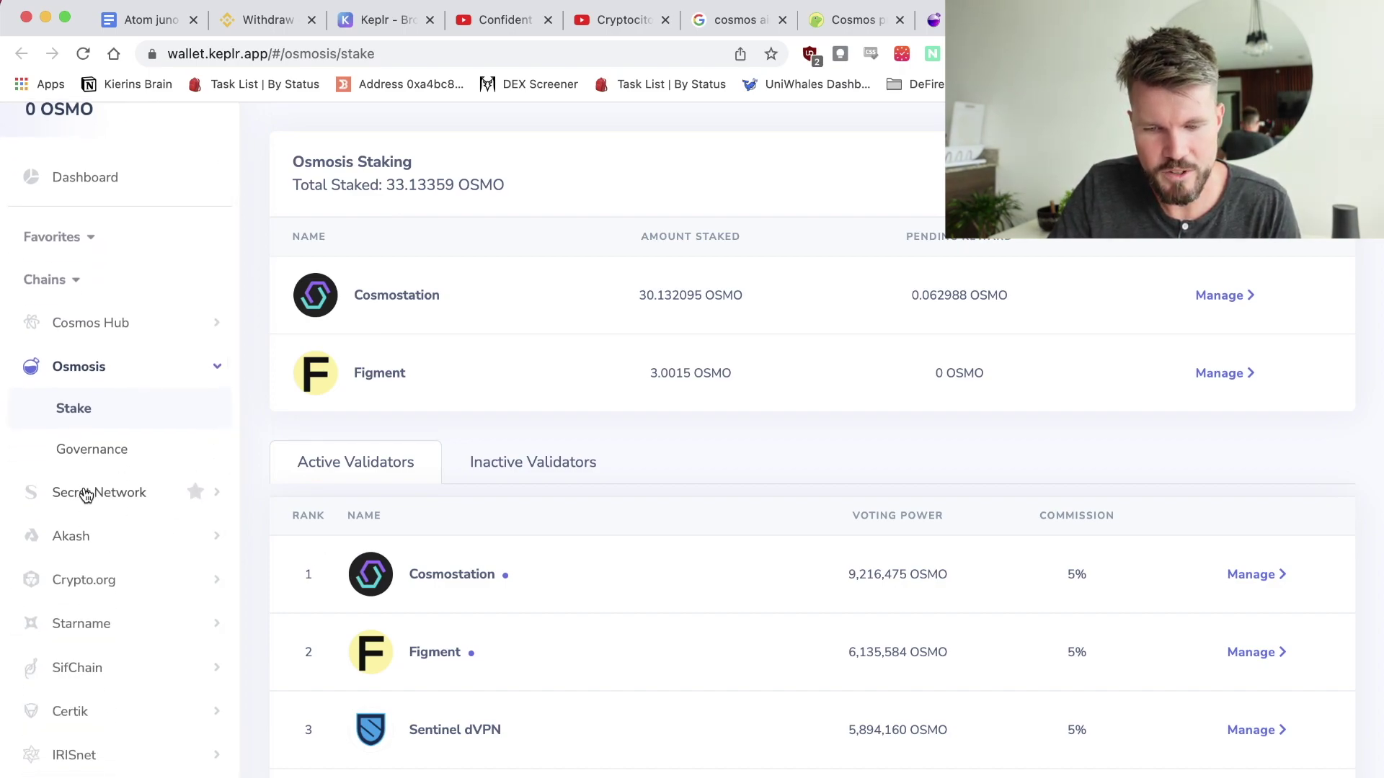
click(86, 494)
click(69, 532)
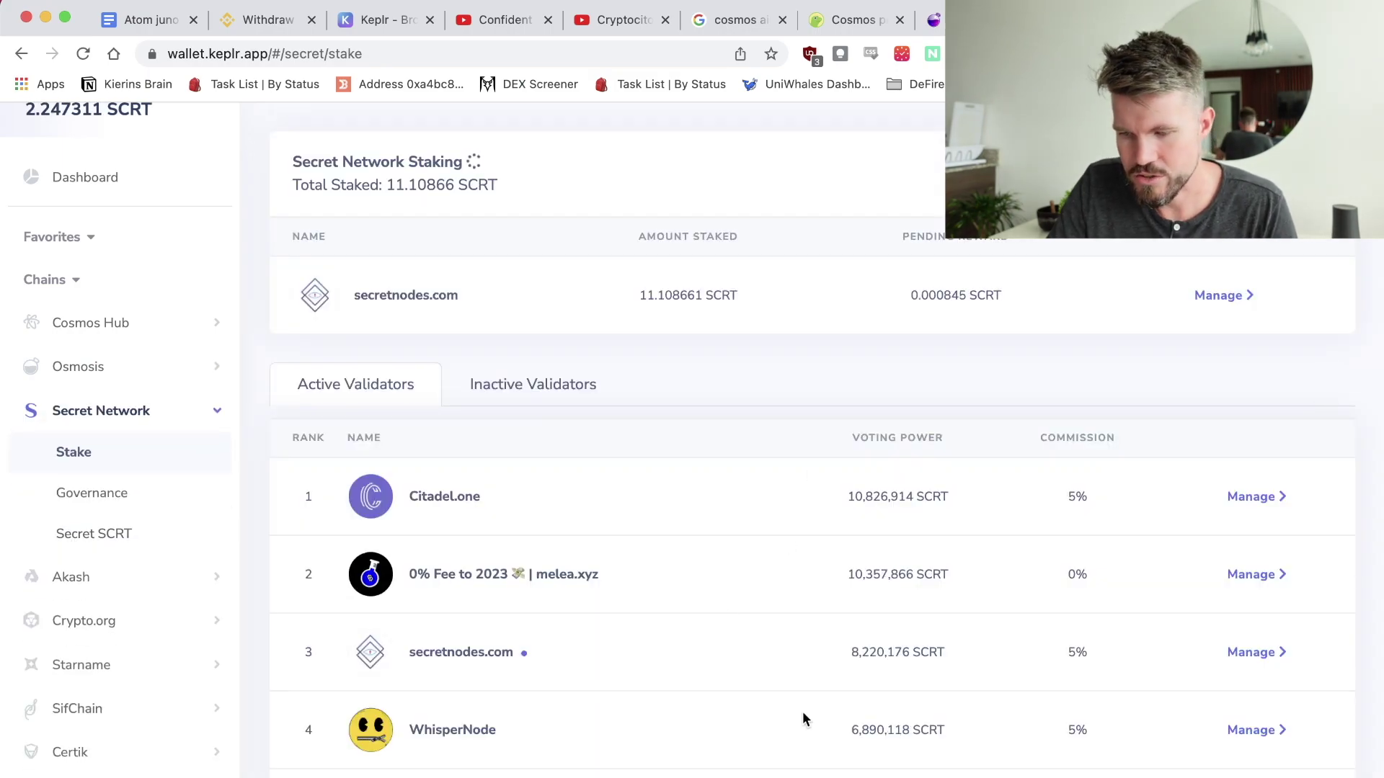
scroll(803, 716, down, 3)
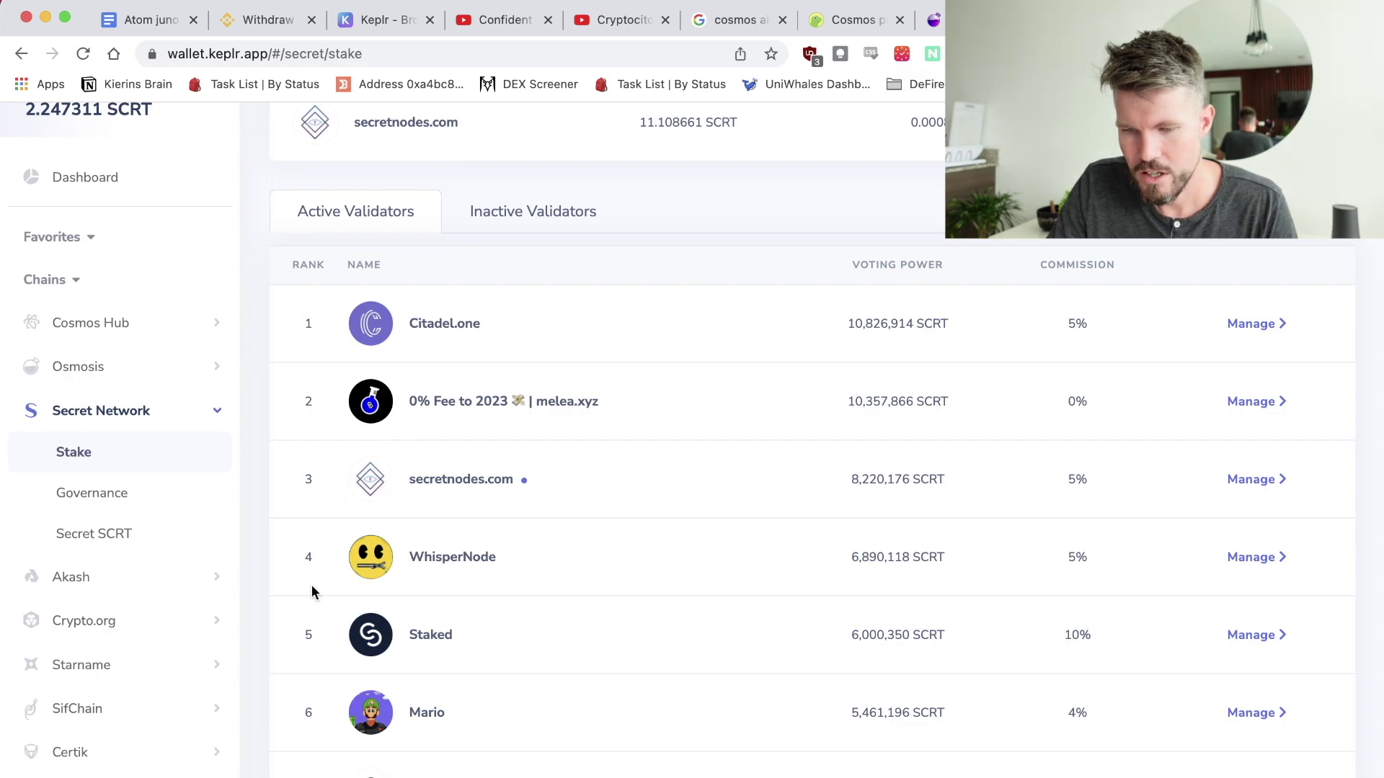
- Delegate the maximum 2.237311 SCRT to the secretnodes.com validator
click(1259, 483)
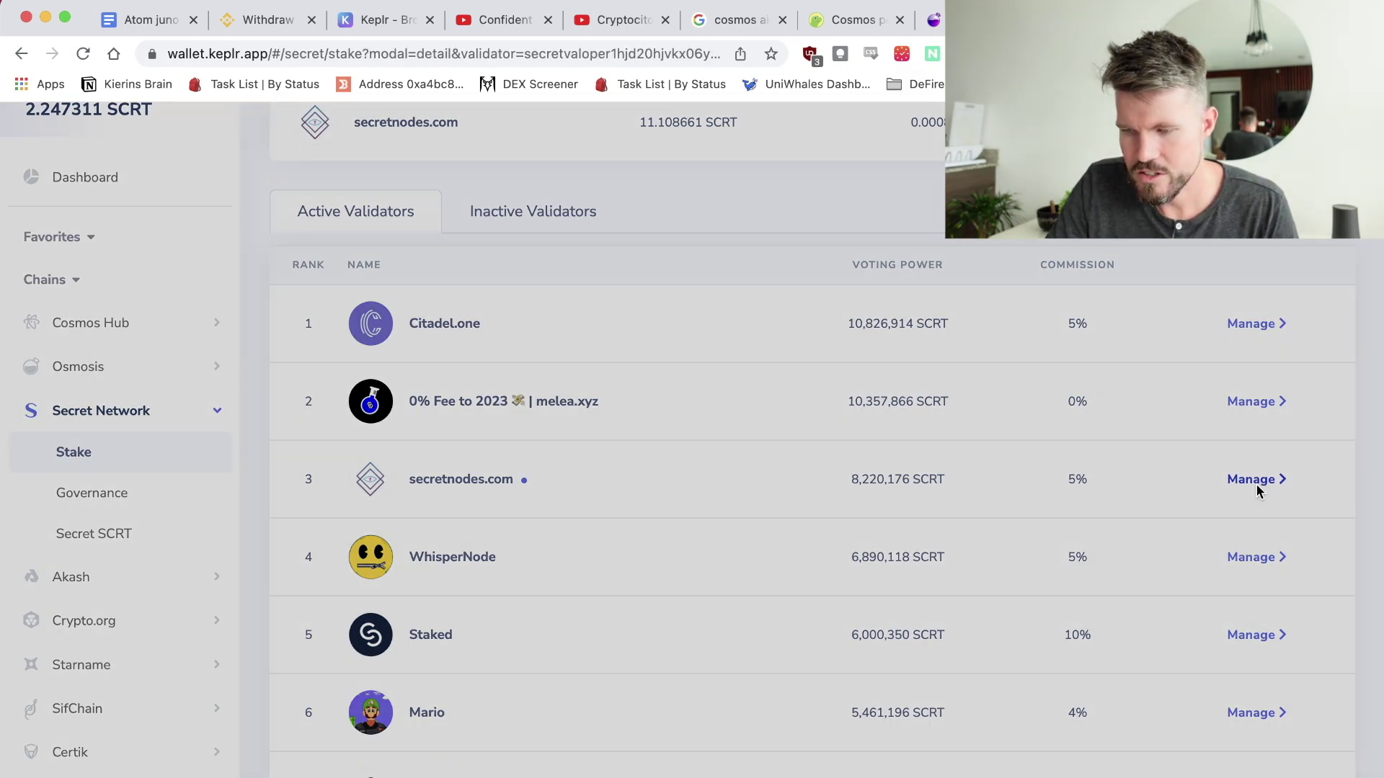
click(855, 586)
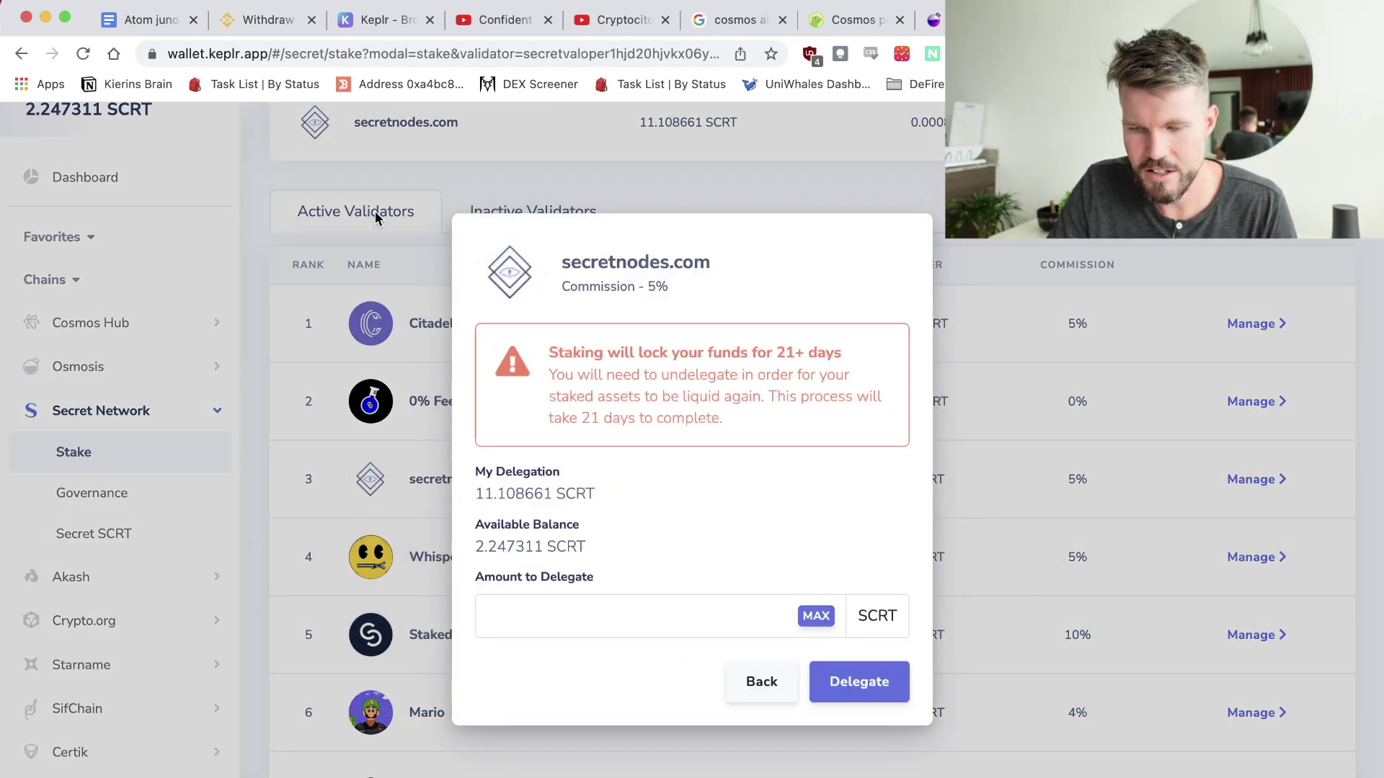
click(816, 617)
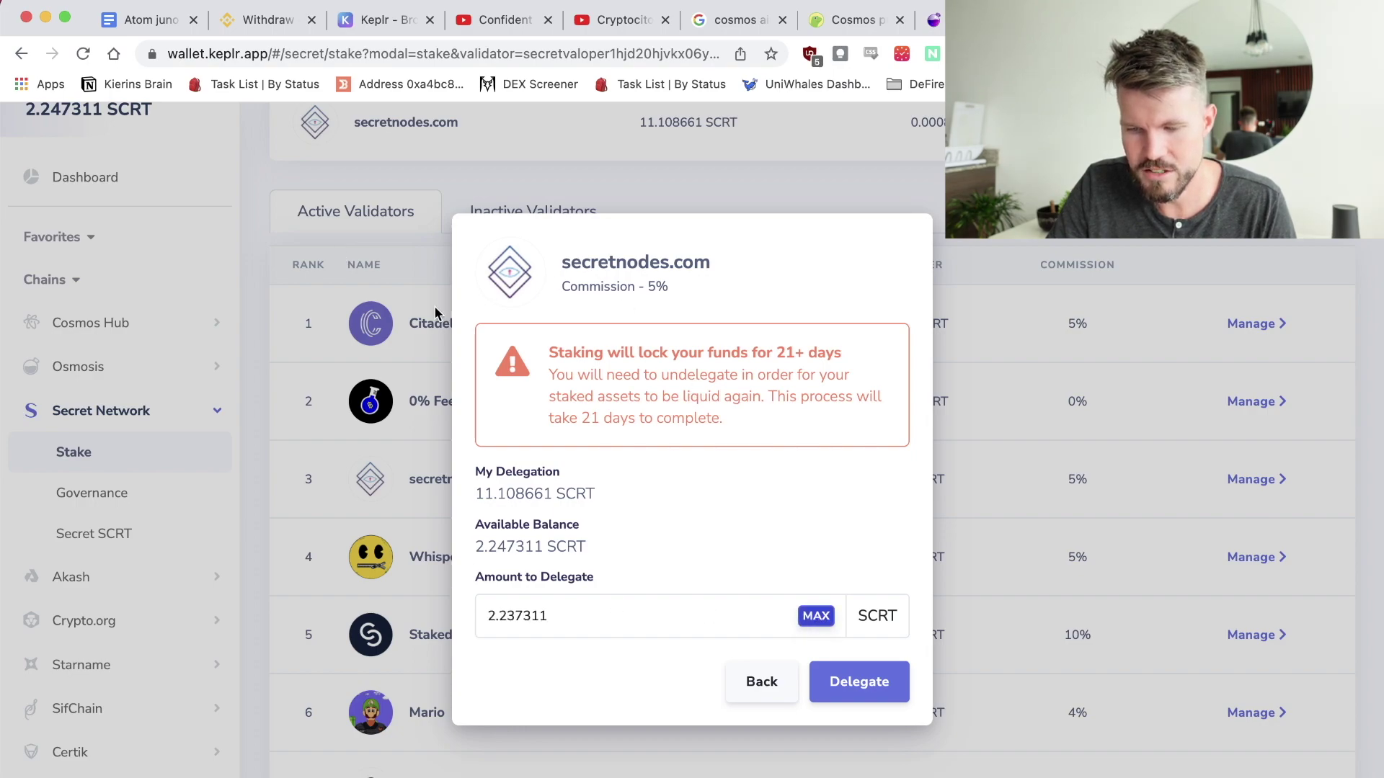
click(867, 690)
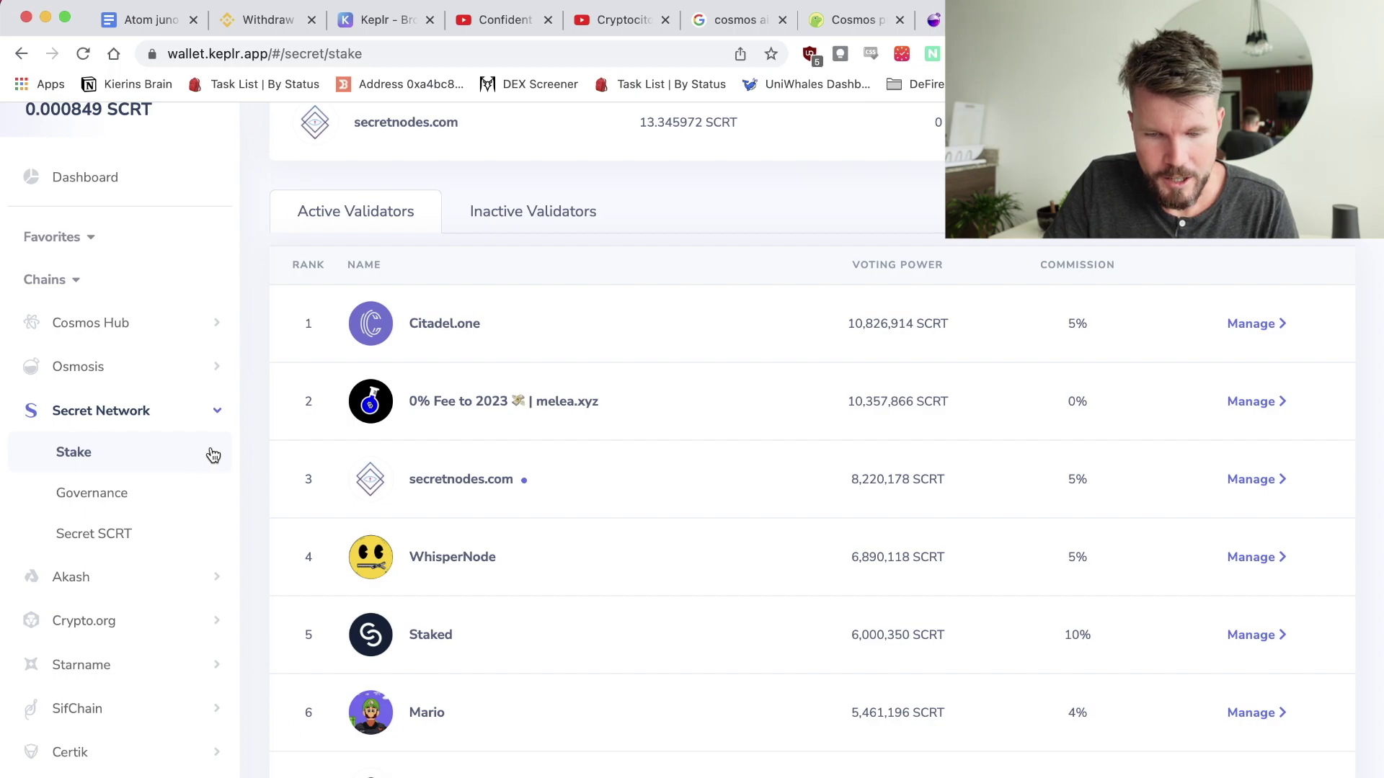
- Open the Juno staking page from Keplr's chain sidebar
scroll(119, 547, down, 5)
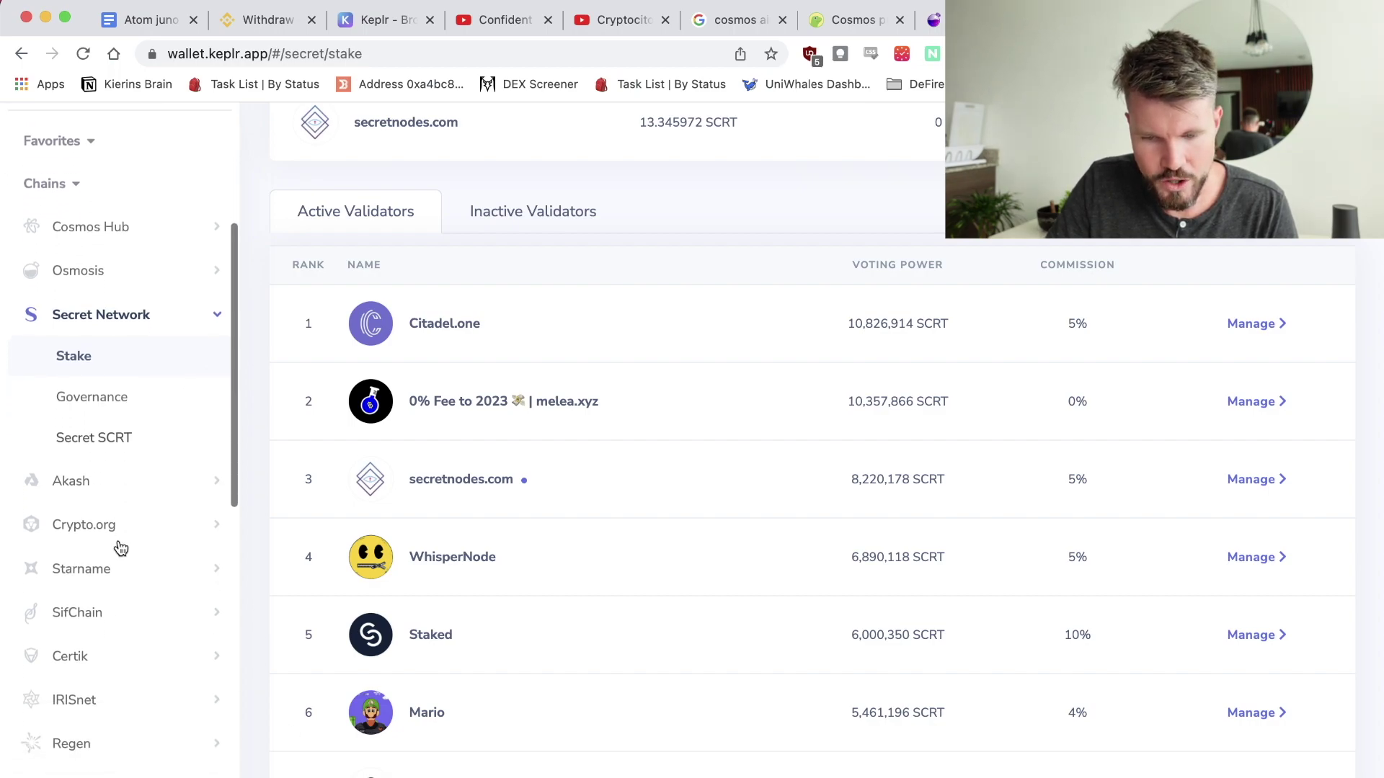
scroll(85, 618, down, 6)
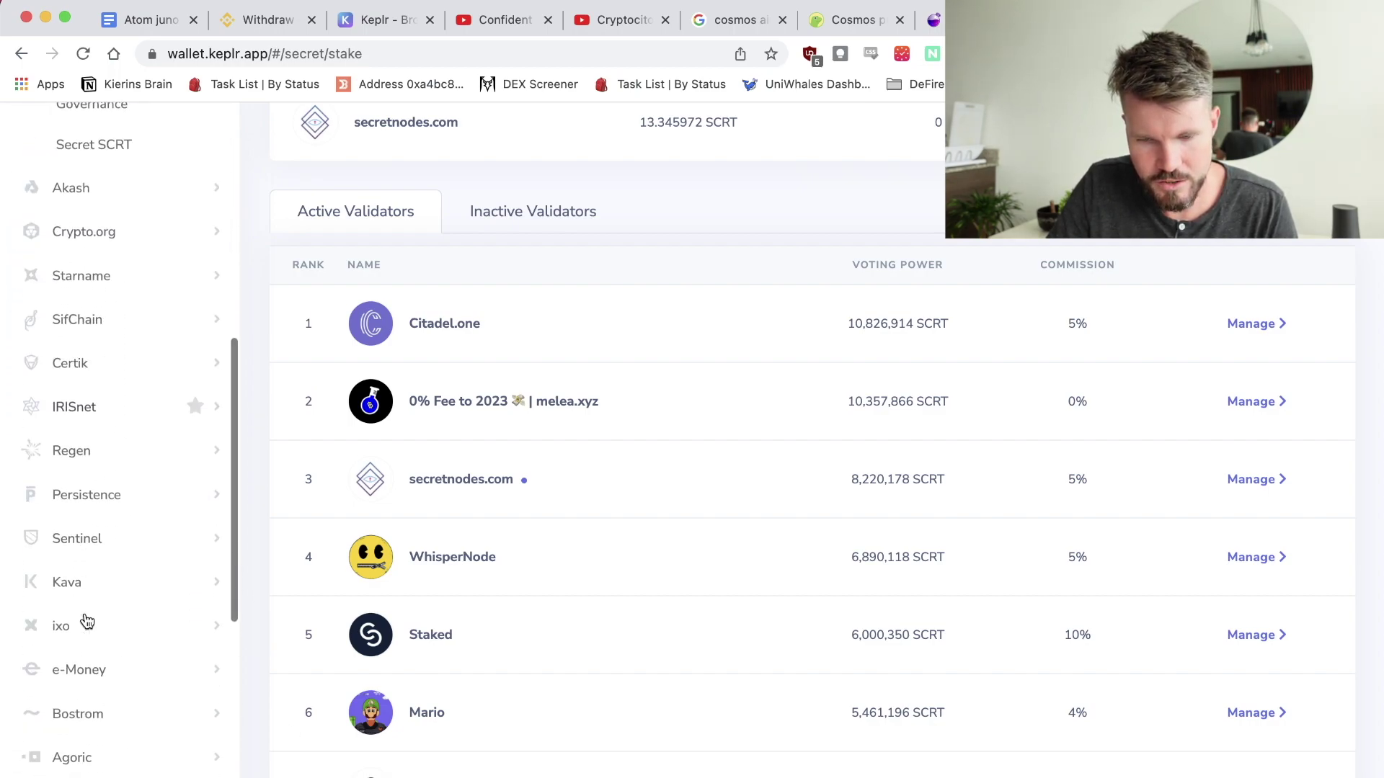
scroll(85, 620, down, 6)
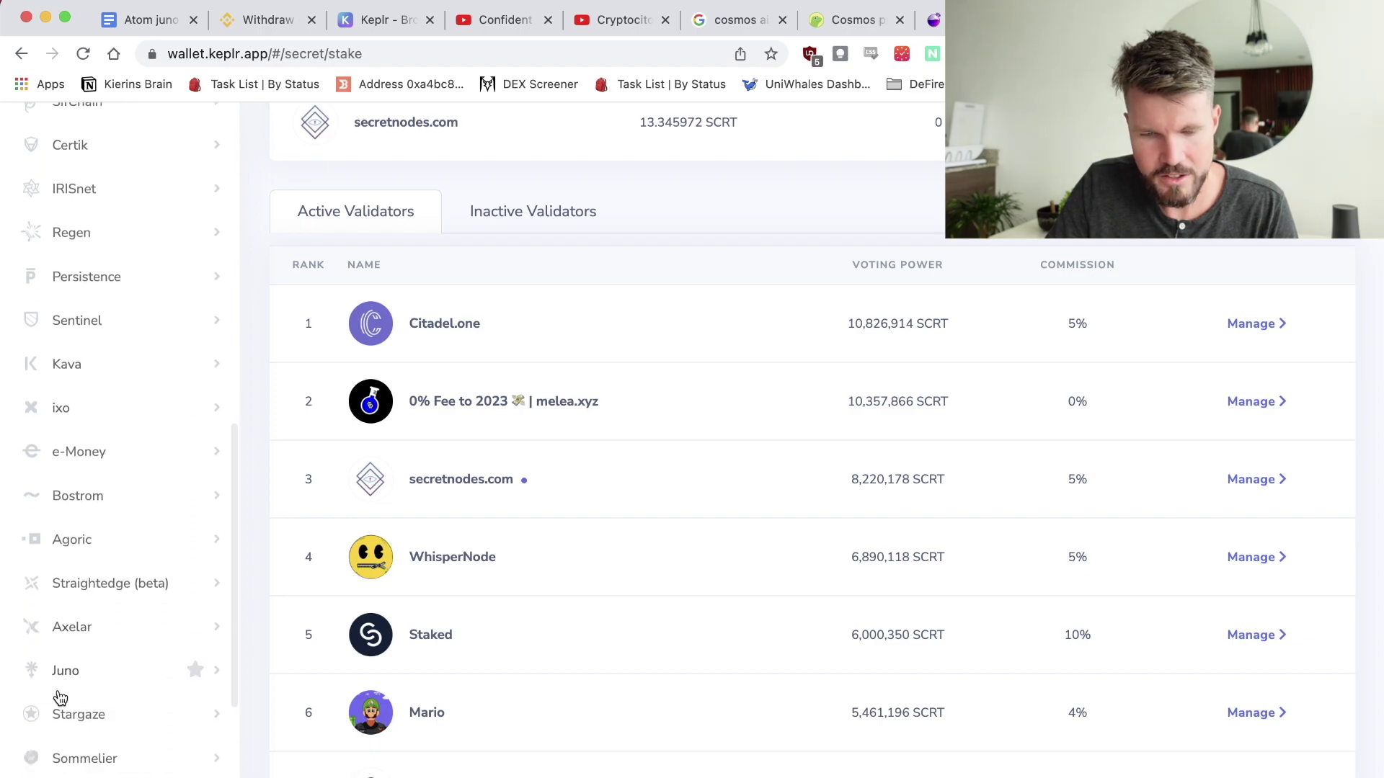
click(65, 677)
click(70, 712)
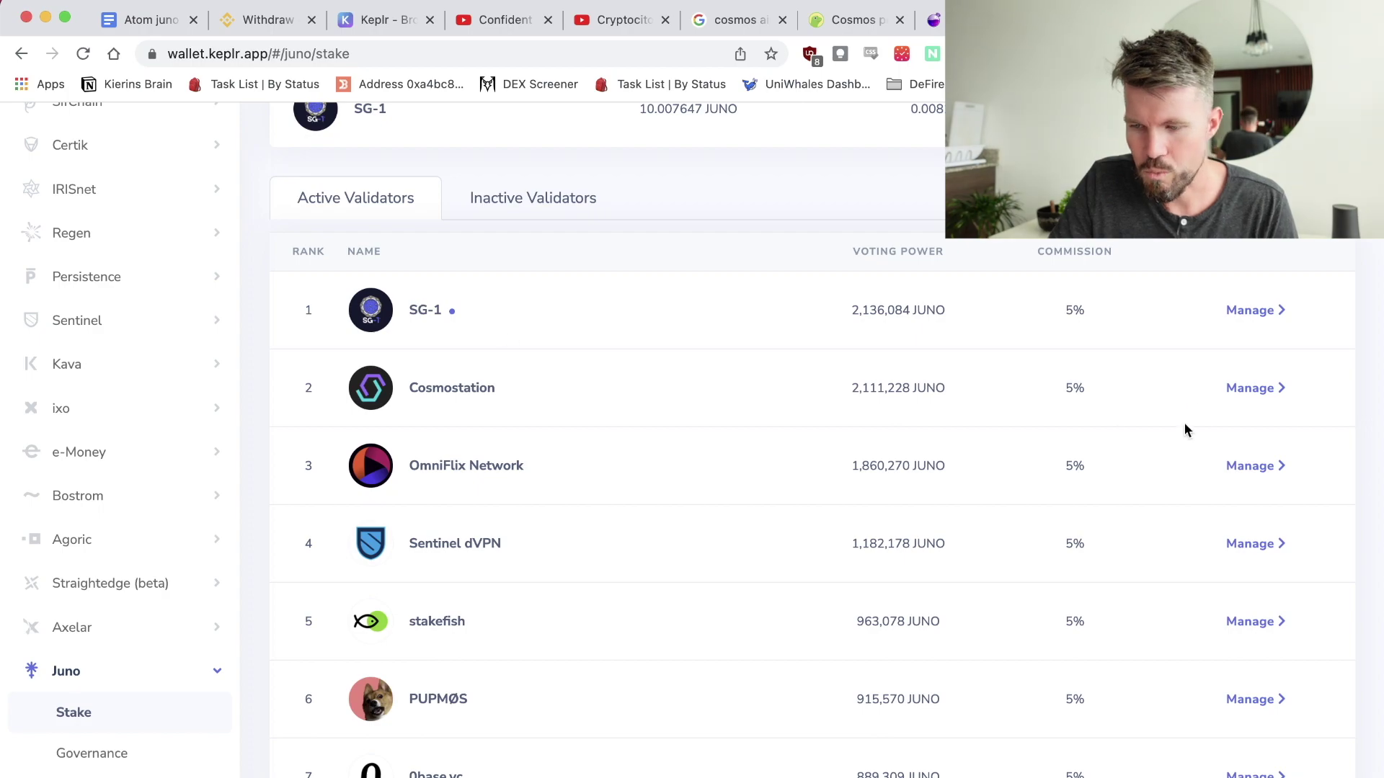
- Delegate the maximum 0.862454 JUNO to SG-1 and approve the transaction
click(1266, 320)
click(858, 602)
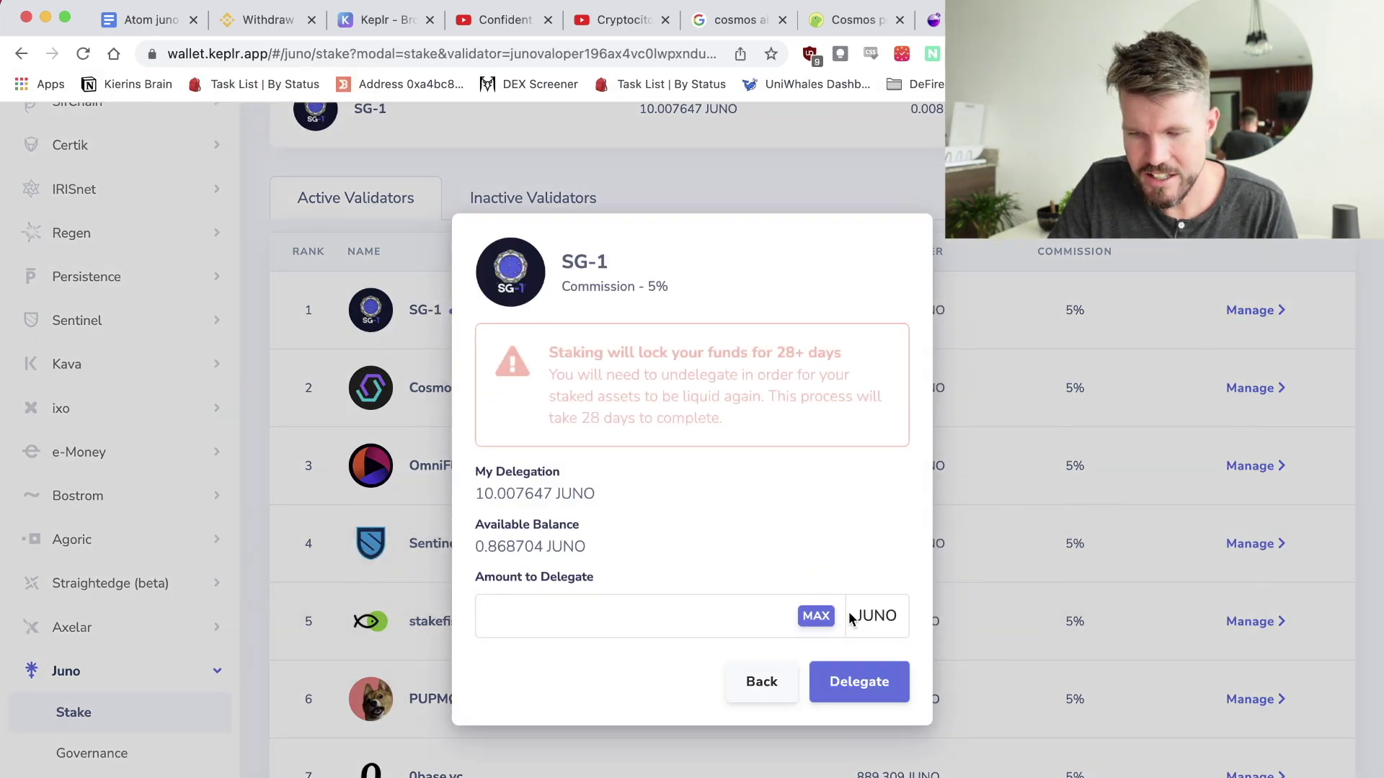
click(815, 616)
click(883, 679)
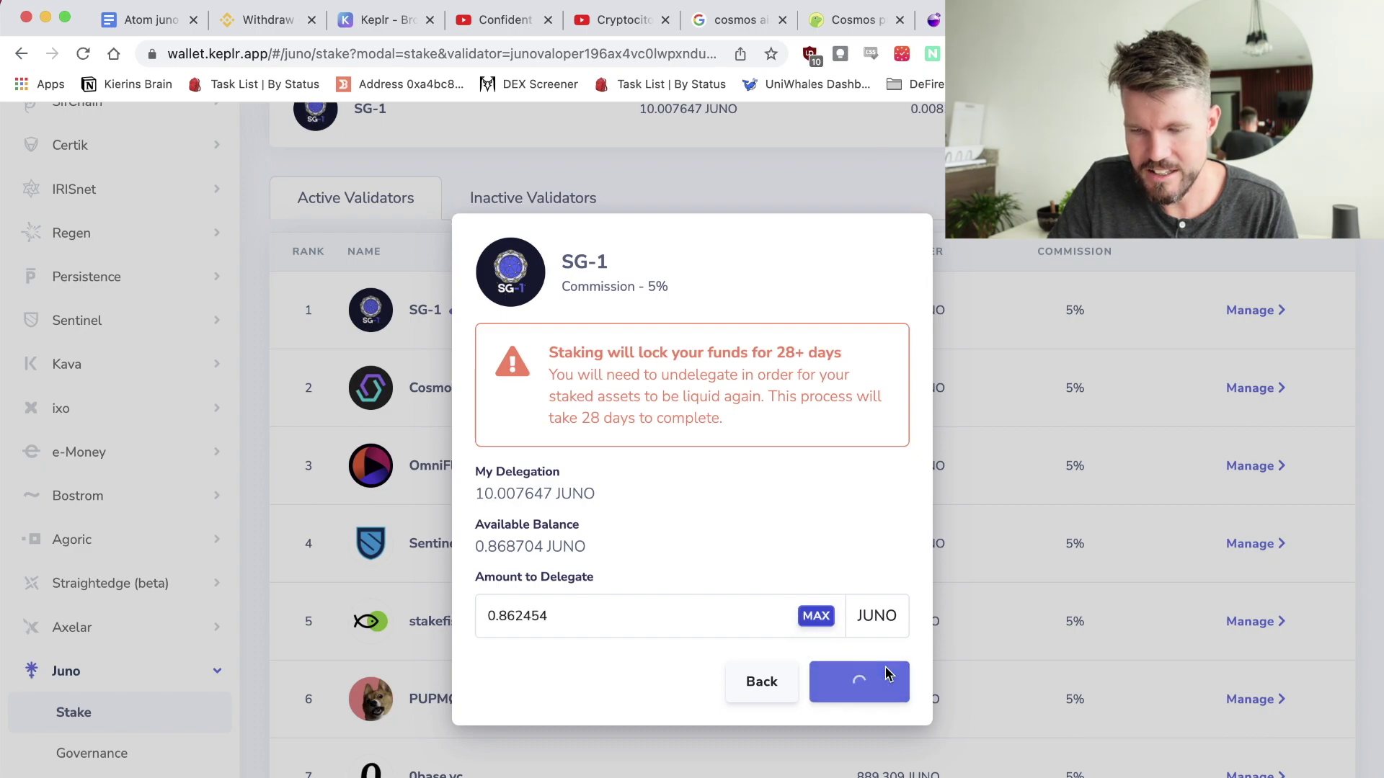
click(252, 548)
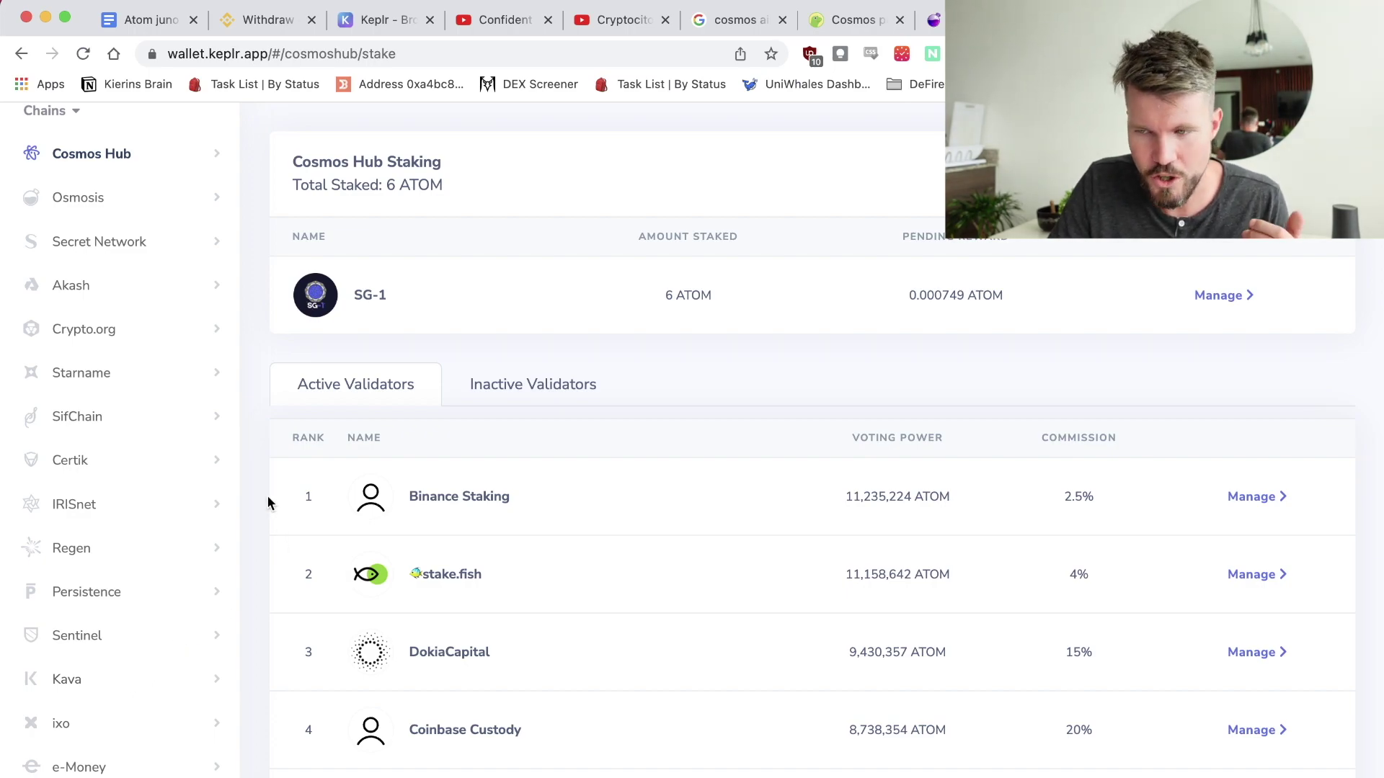
- Open Cosmos Hub staking in Keplr and scroll to the validator list
scroll(115, 393, up, 5)
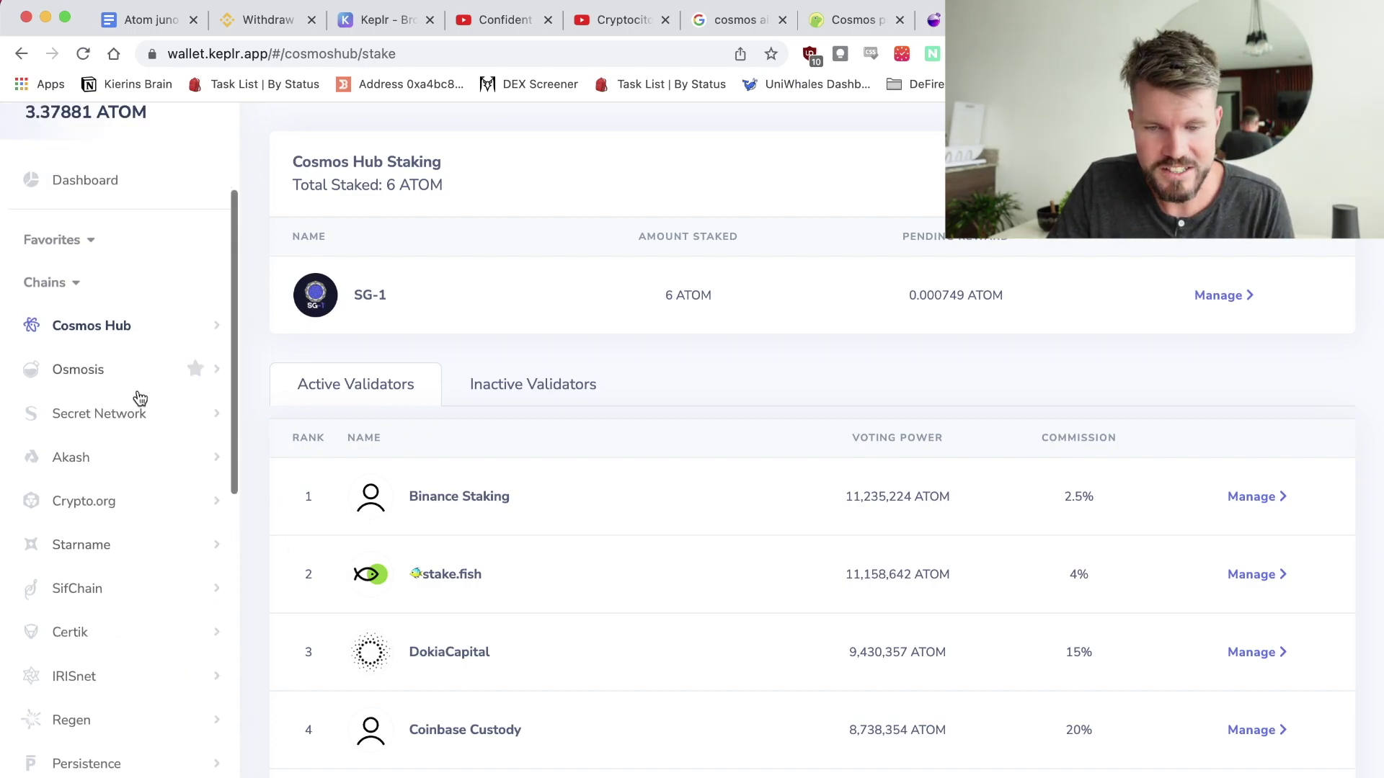
click(88, 330)
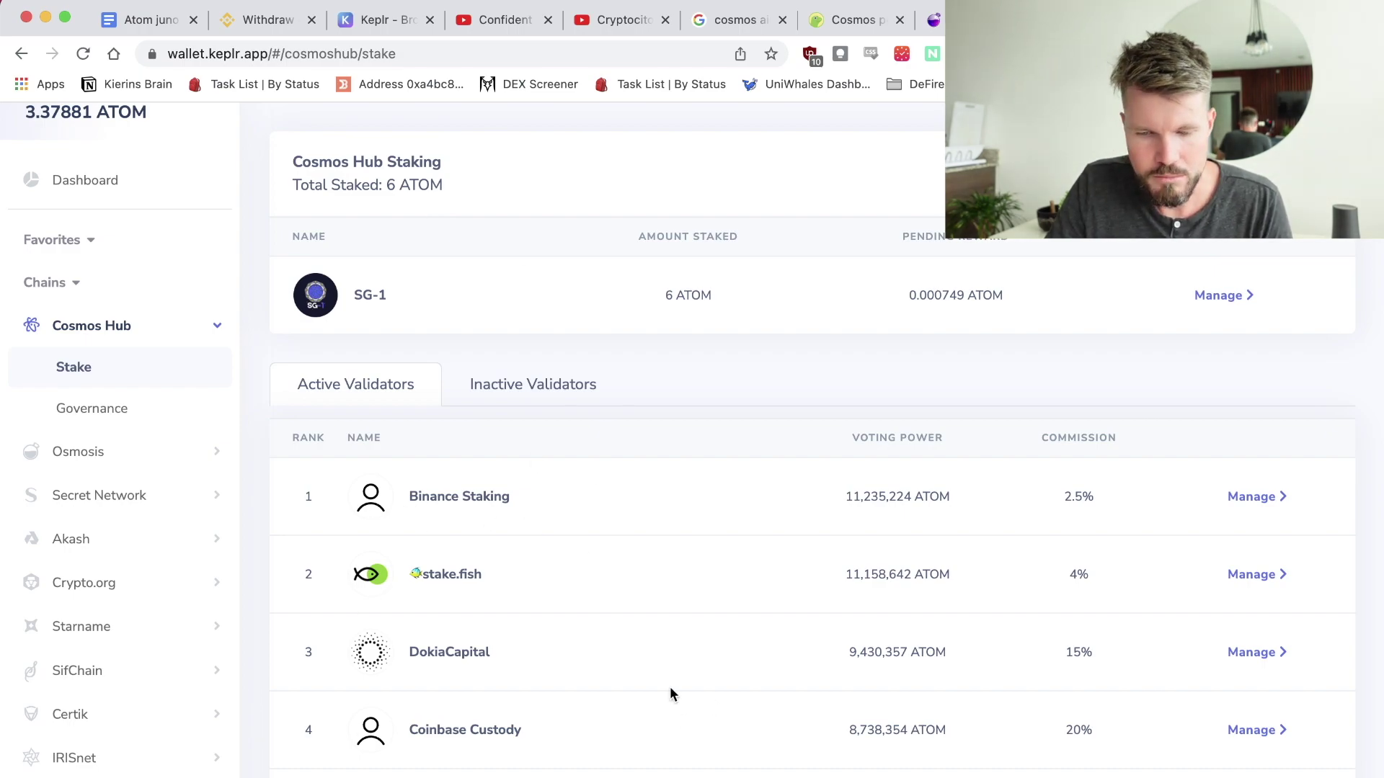
scroll(670, 693, down, 4)
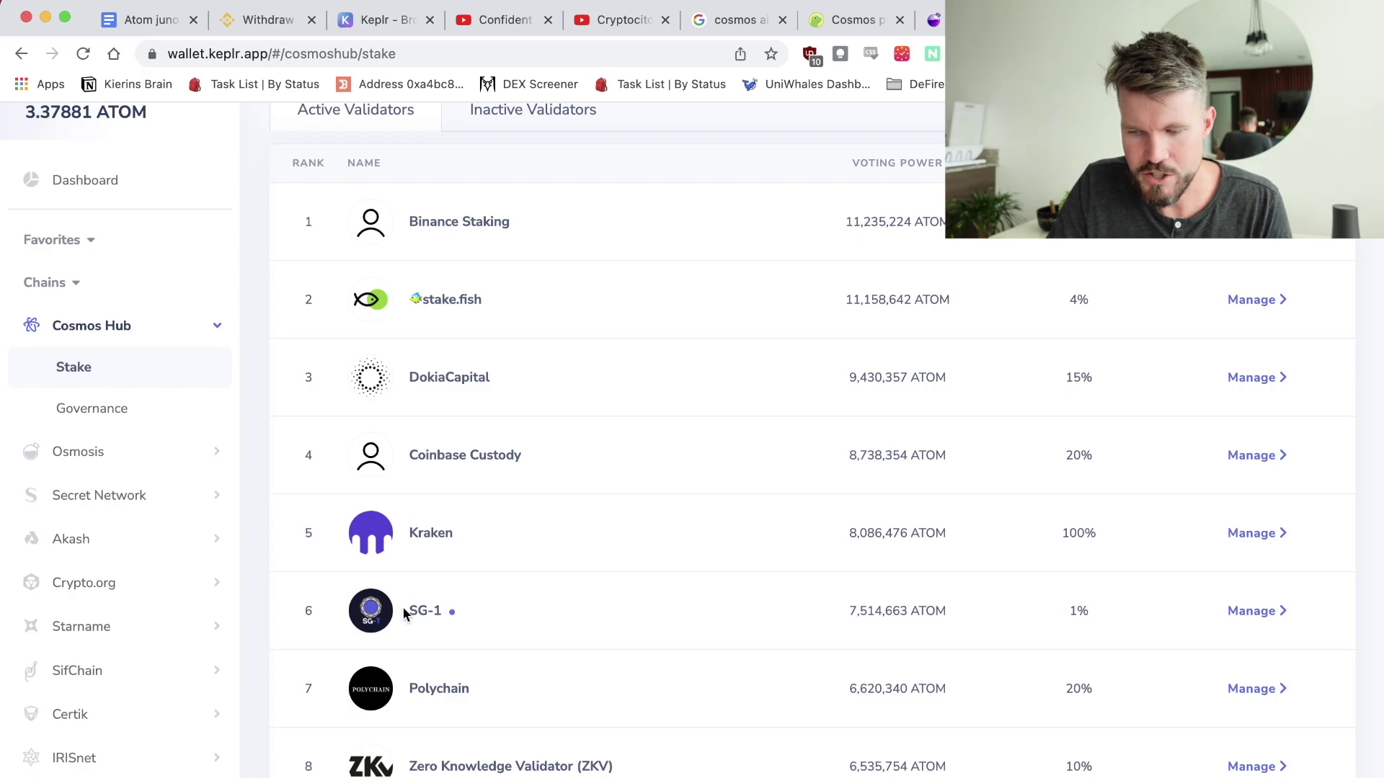
- Delegate 1 ATOM to the SG-1 validator and approve it in Keplr
click(1257, 611)
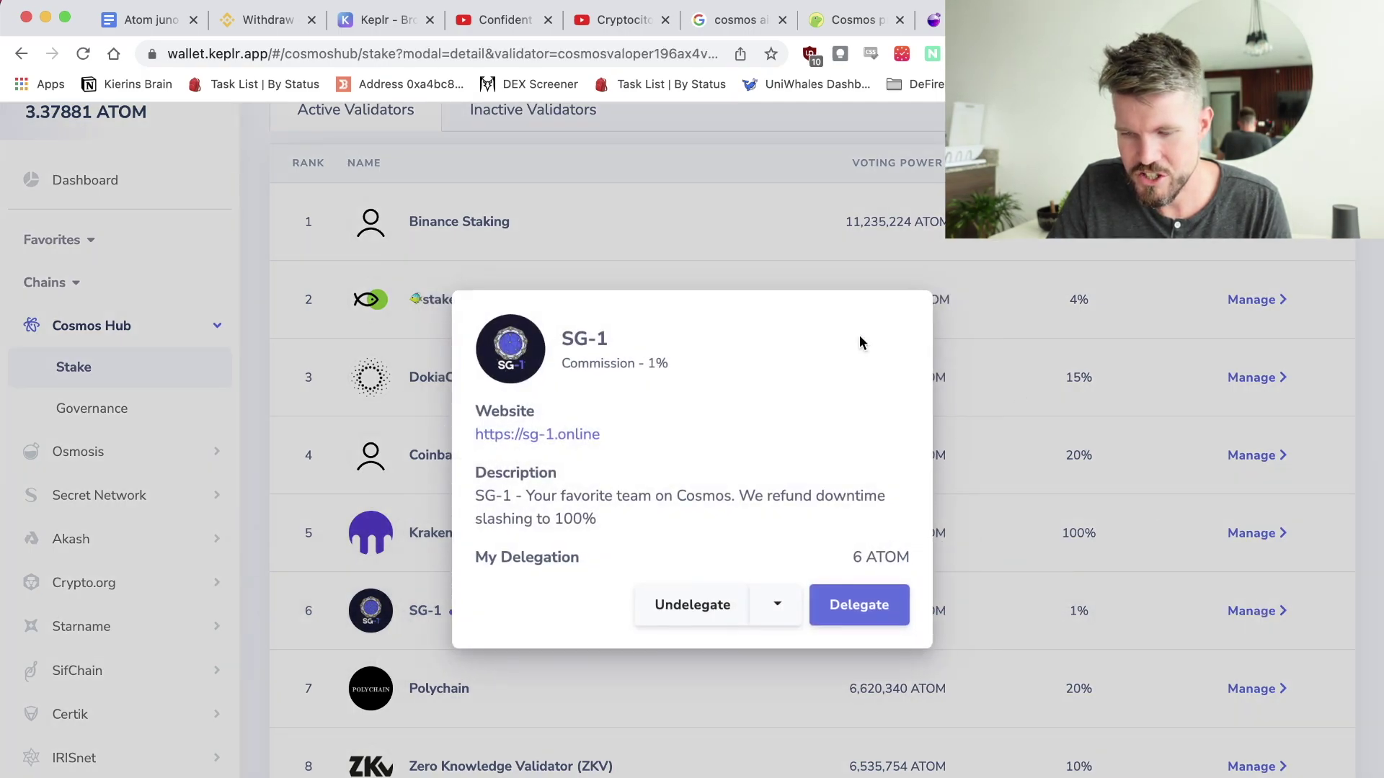
click(858, 605)
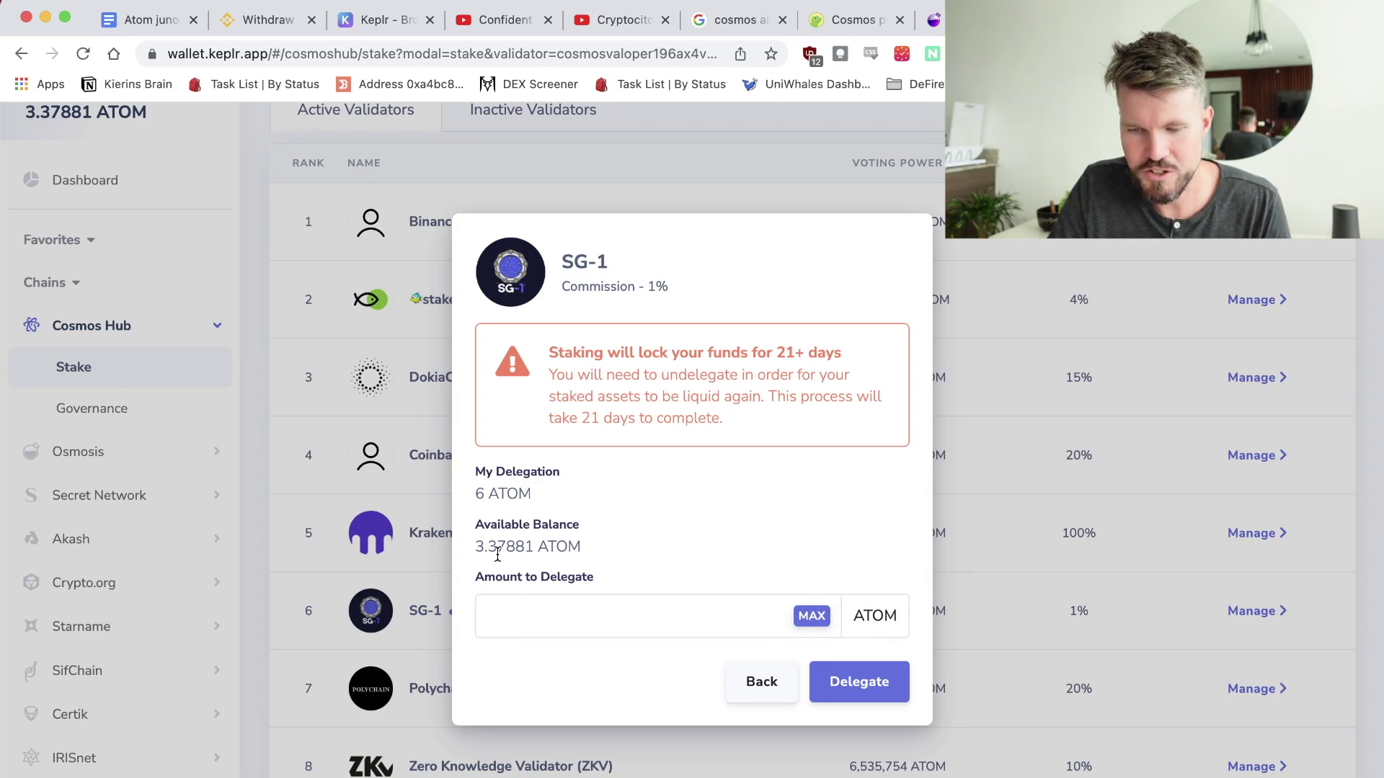
click(534, 620)
text(1)
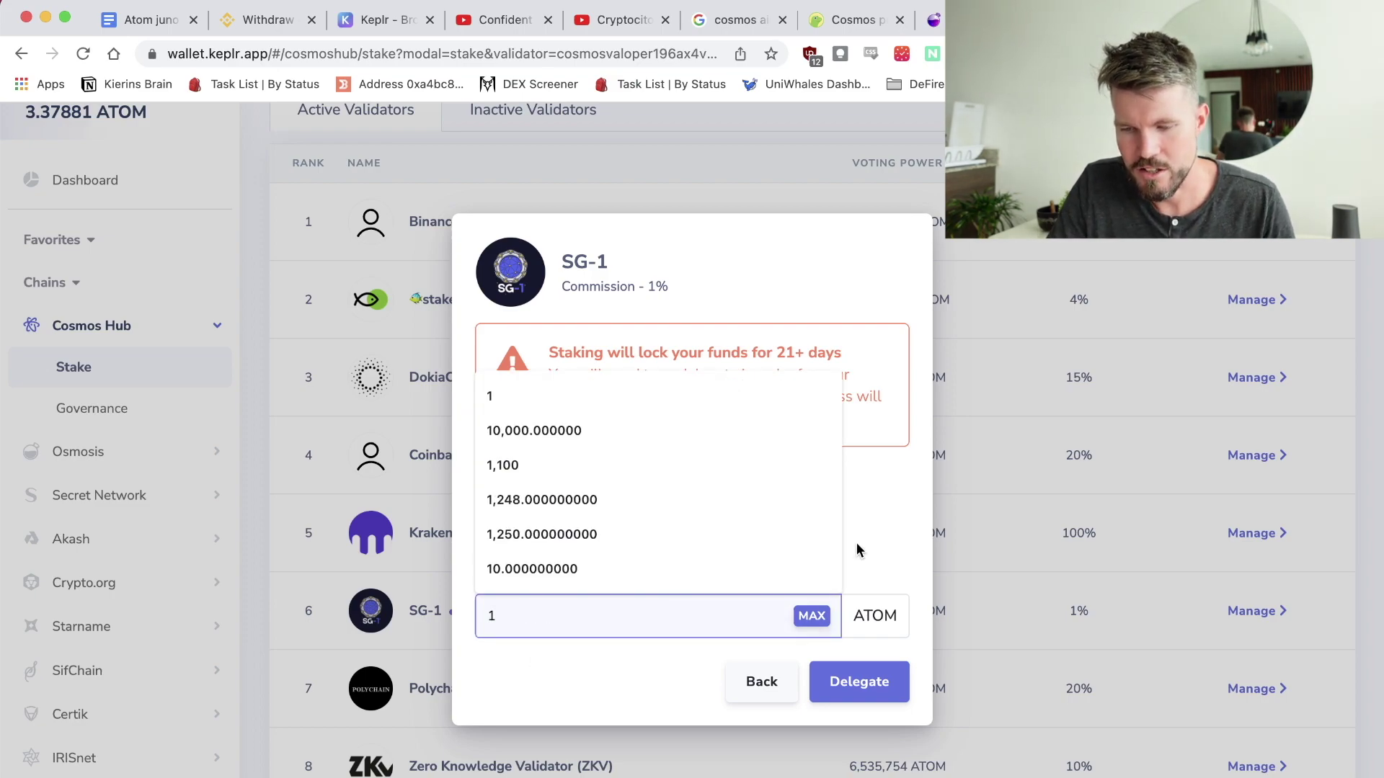
click(858, 546)
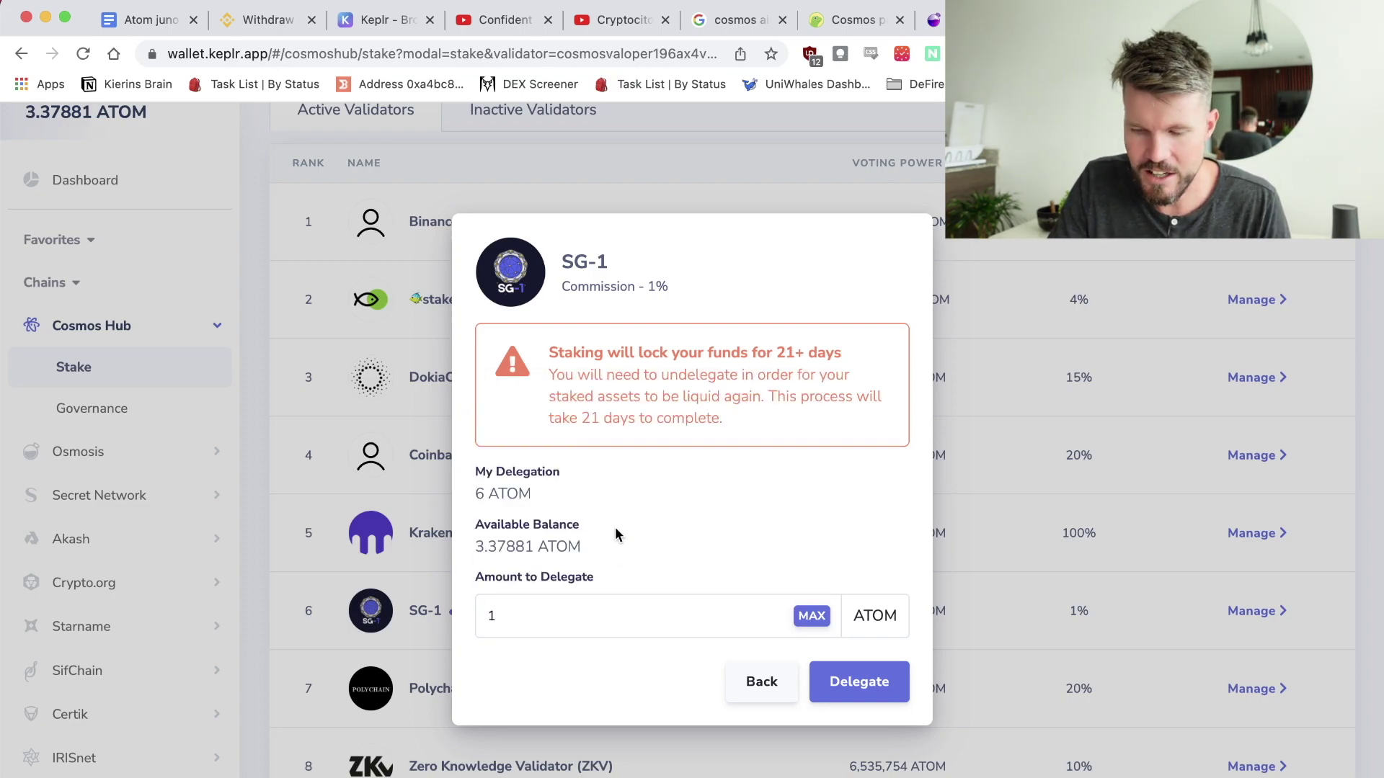
click(859, 682)
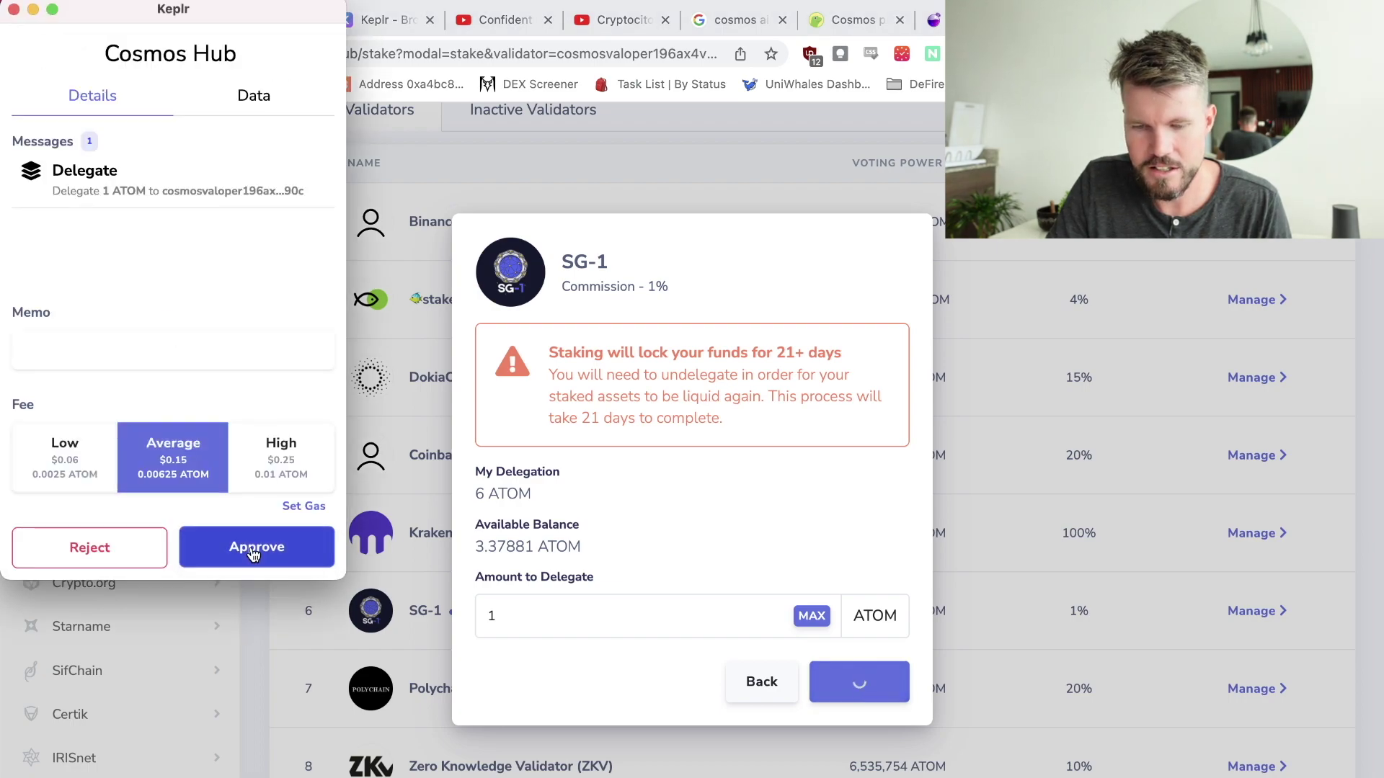
click(254, 549)
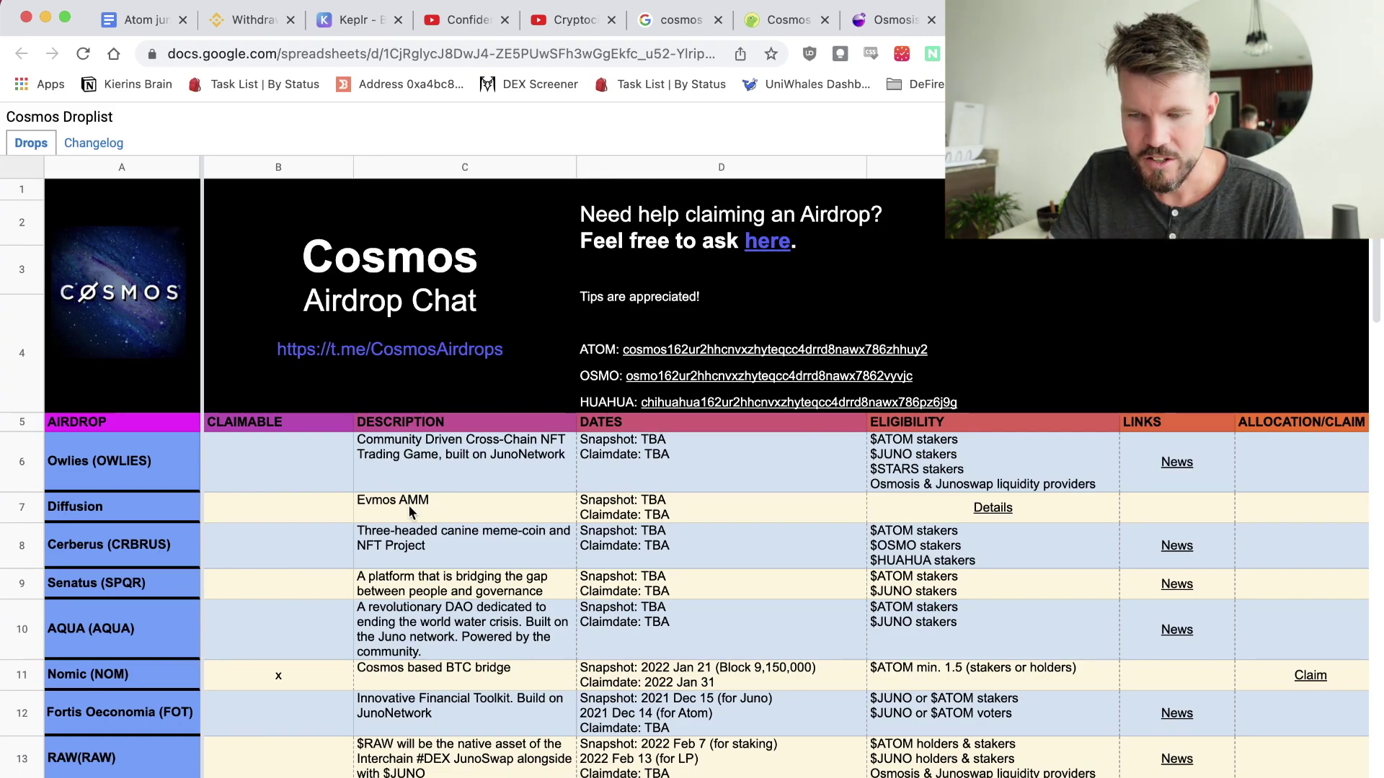
- Scroll the Drops sheet down to rows 26–38, Lum through Likecoin
scroll(921, 481, down, 3)
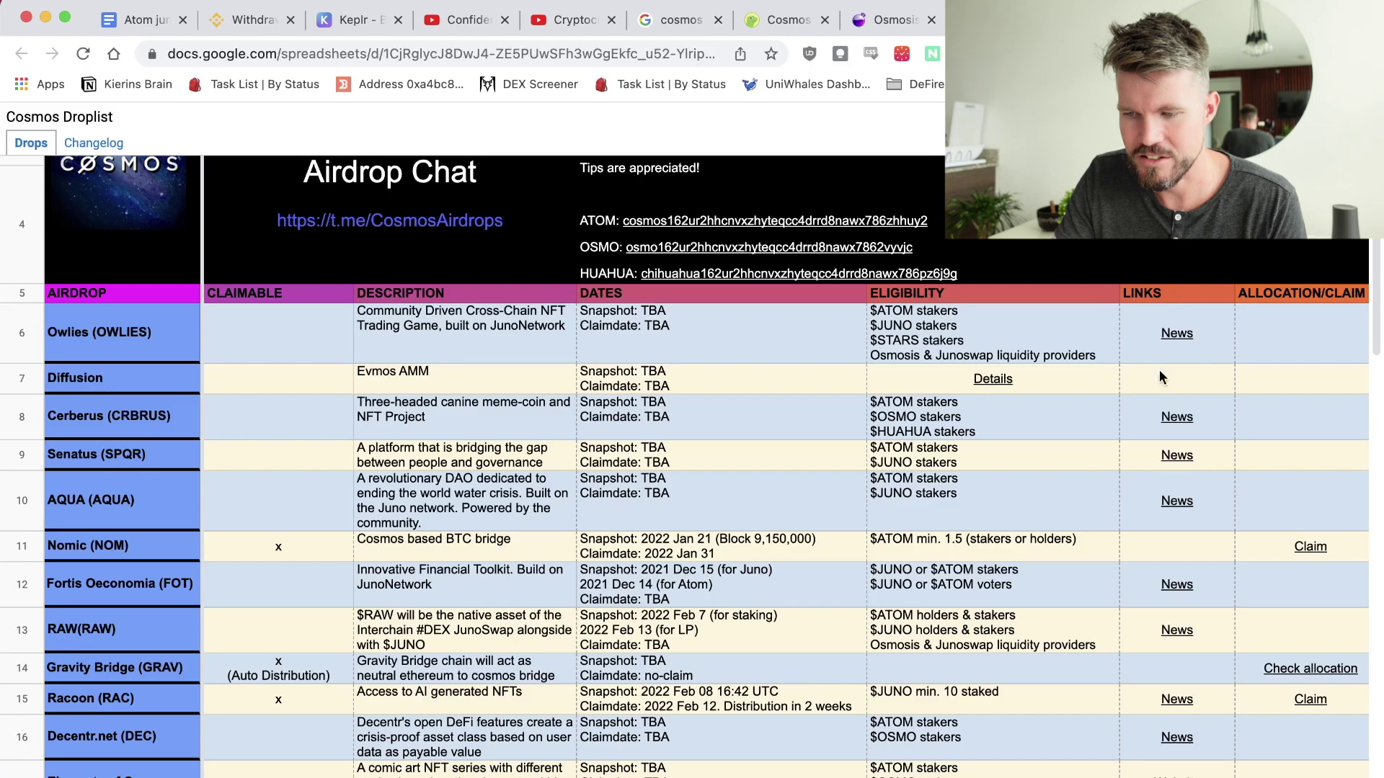
scroll(1202, 428, down, 20)
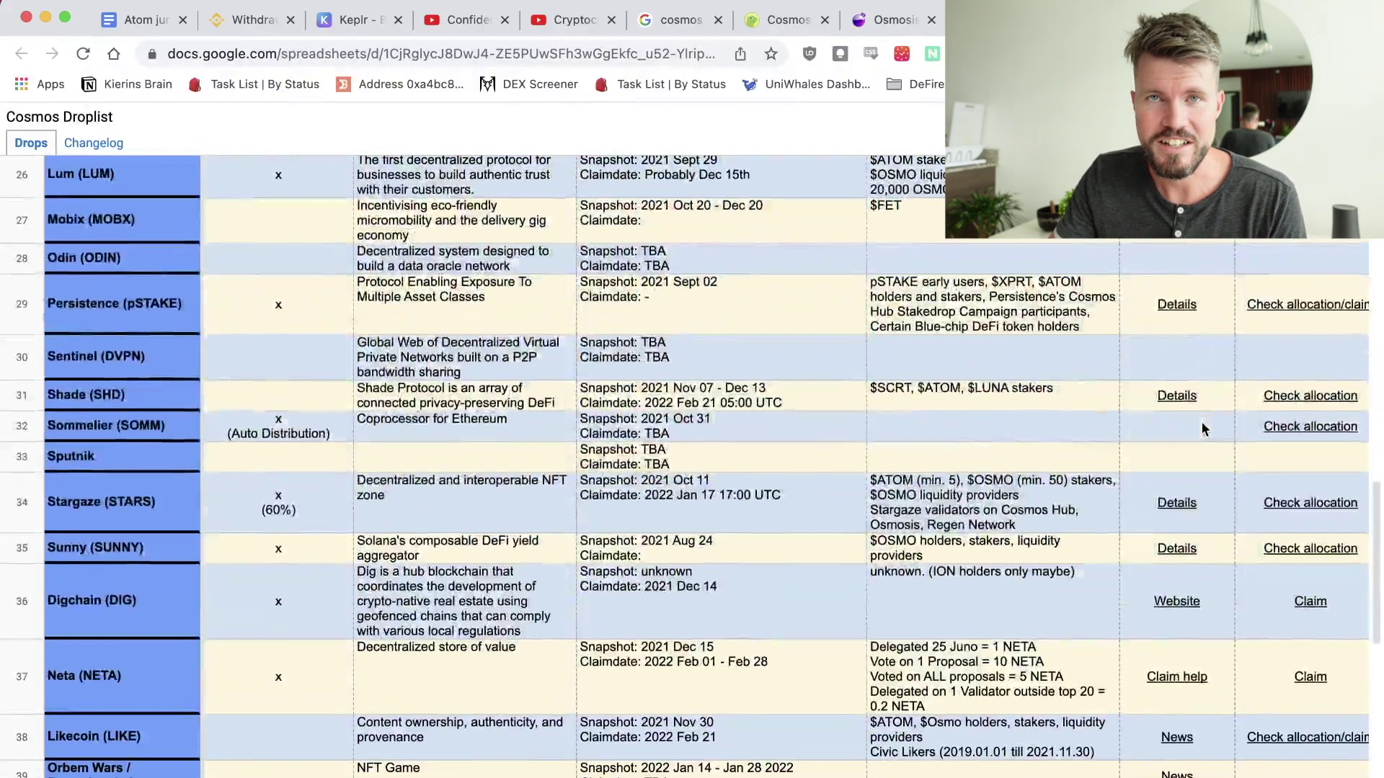